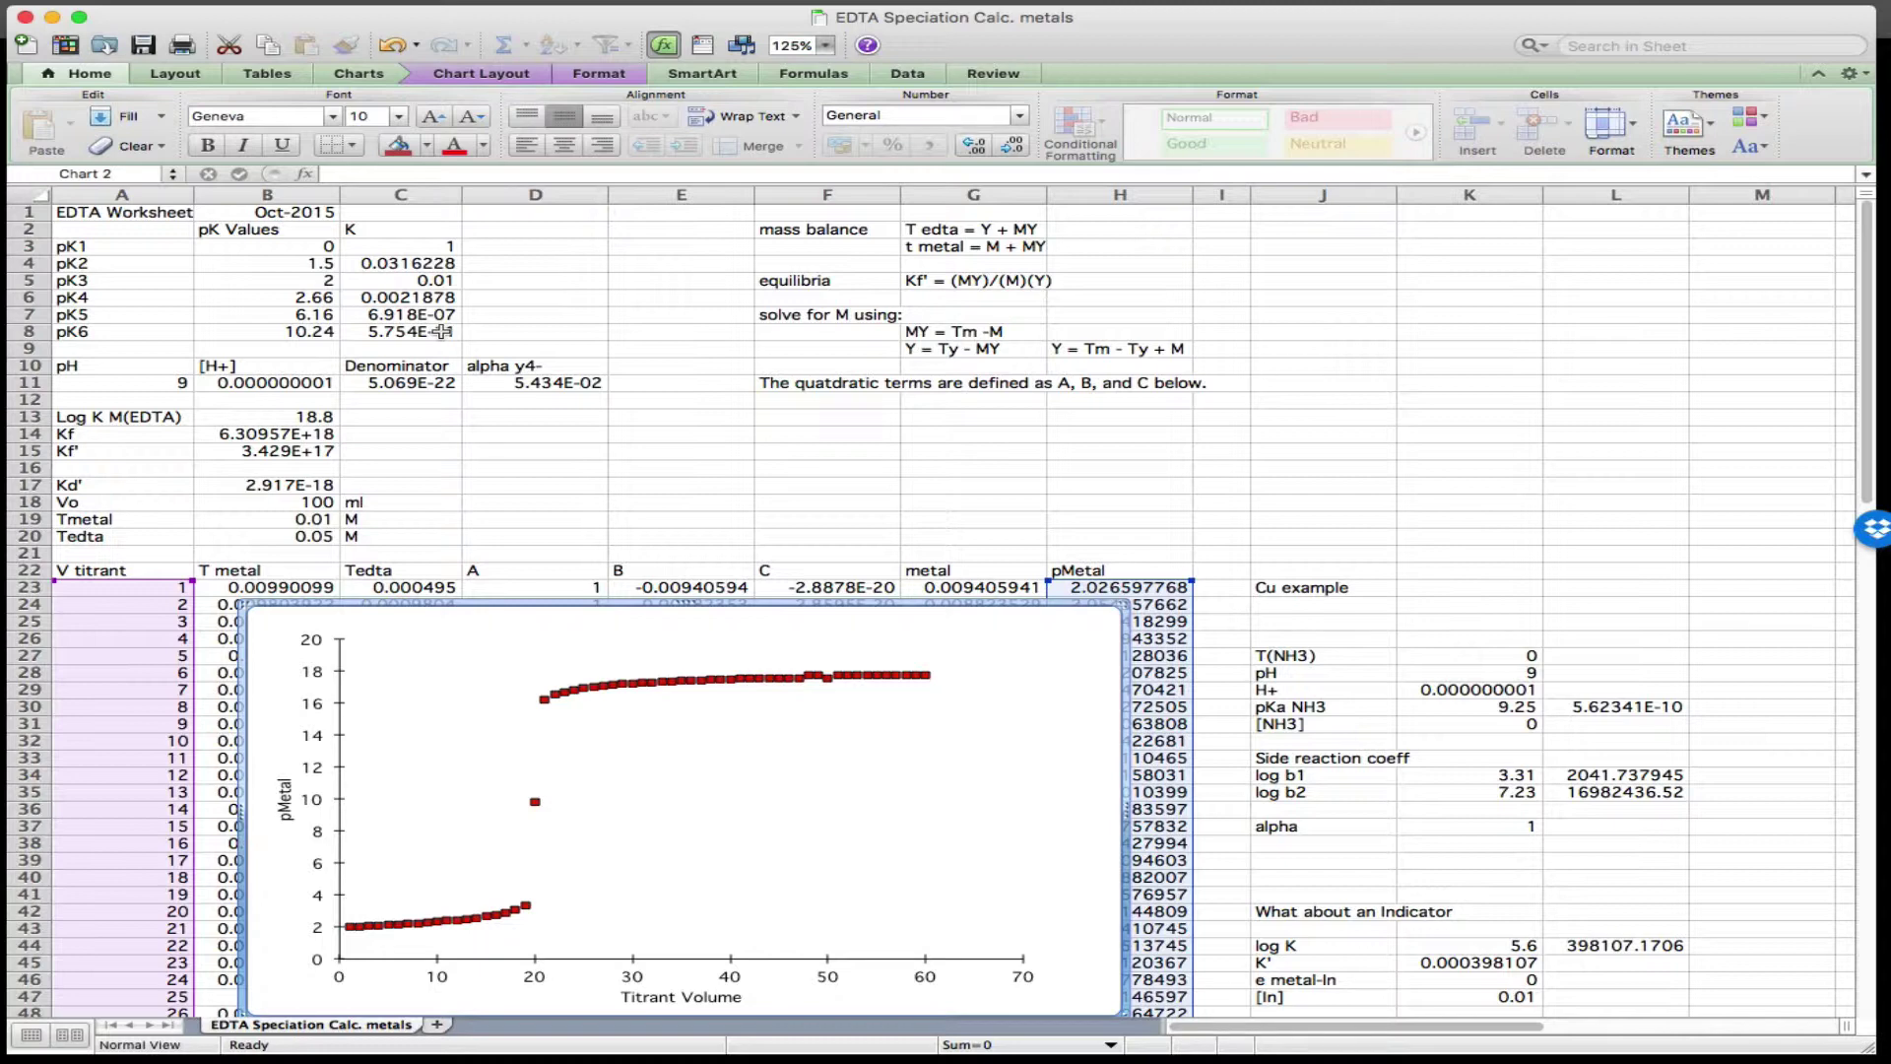
- Examine the pH value and the formulas for [H+], the denominator and alpha y4- in row 11
click(126, 384)
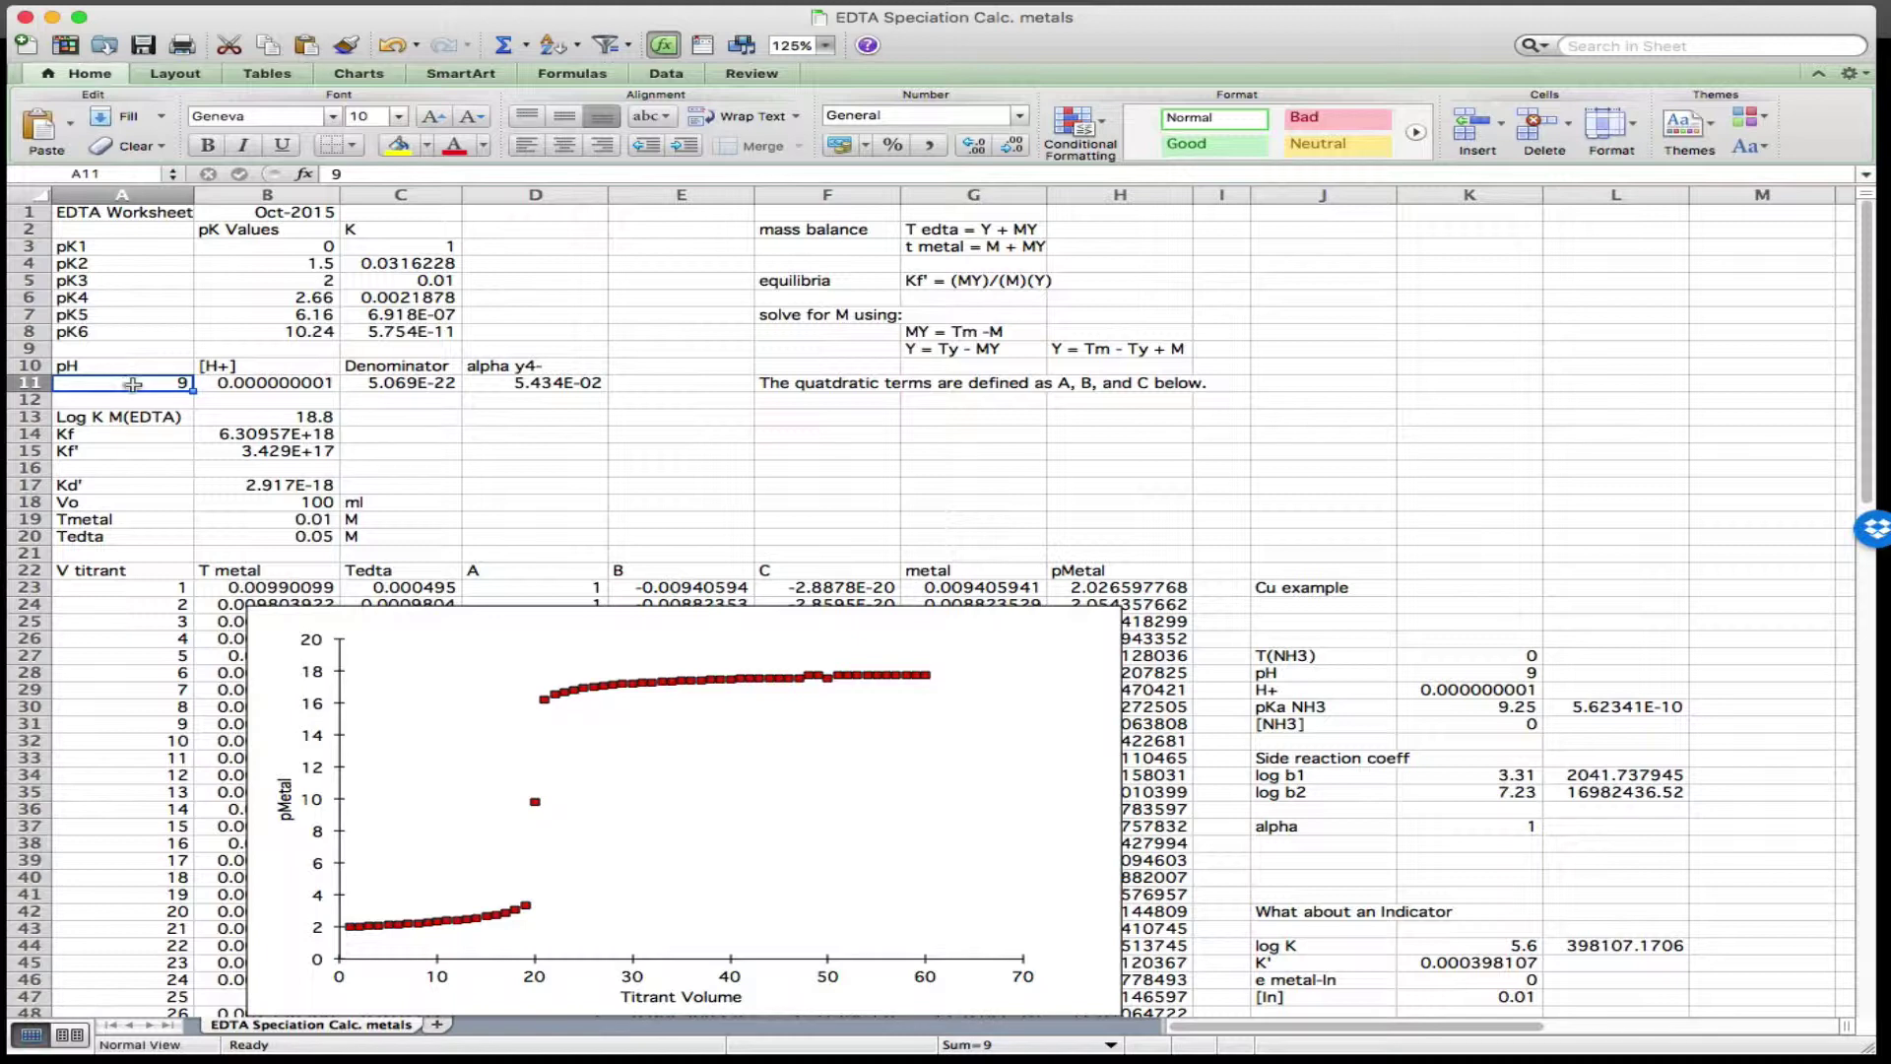
click(235, 384)
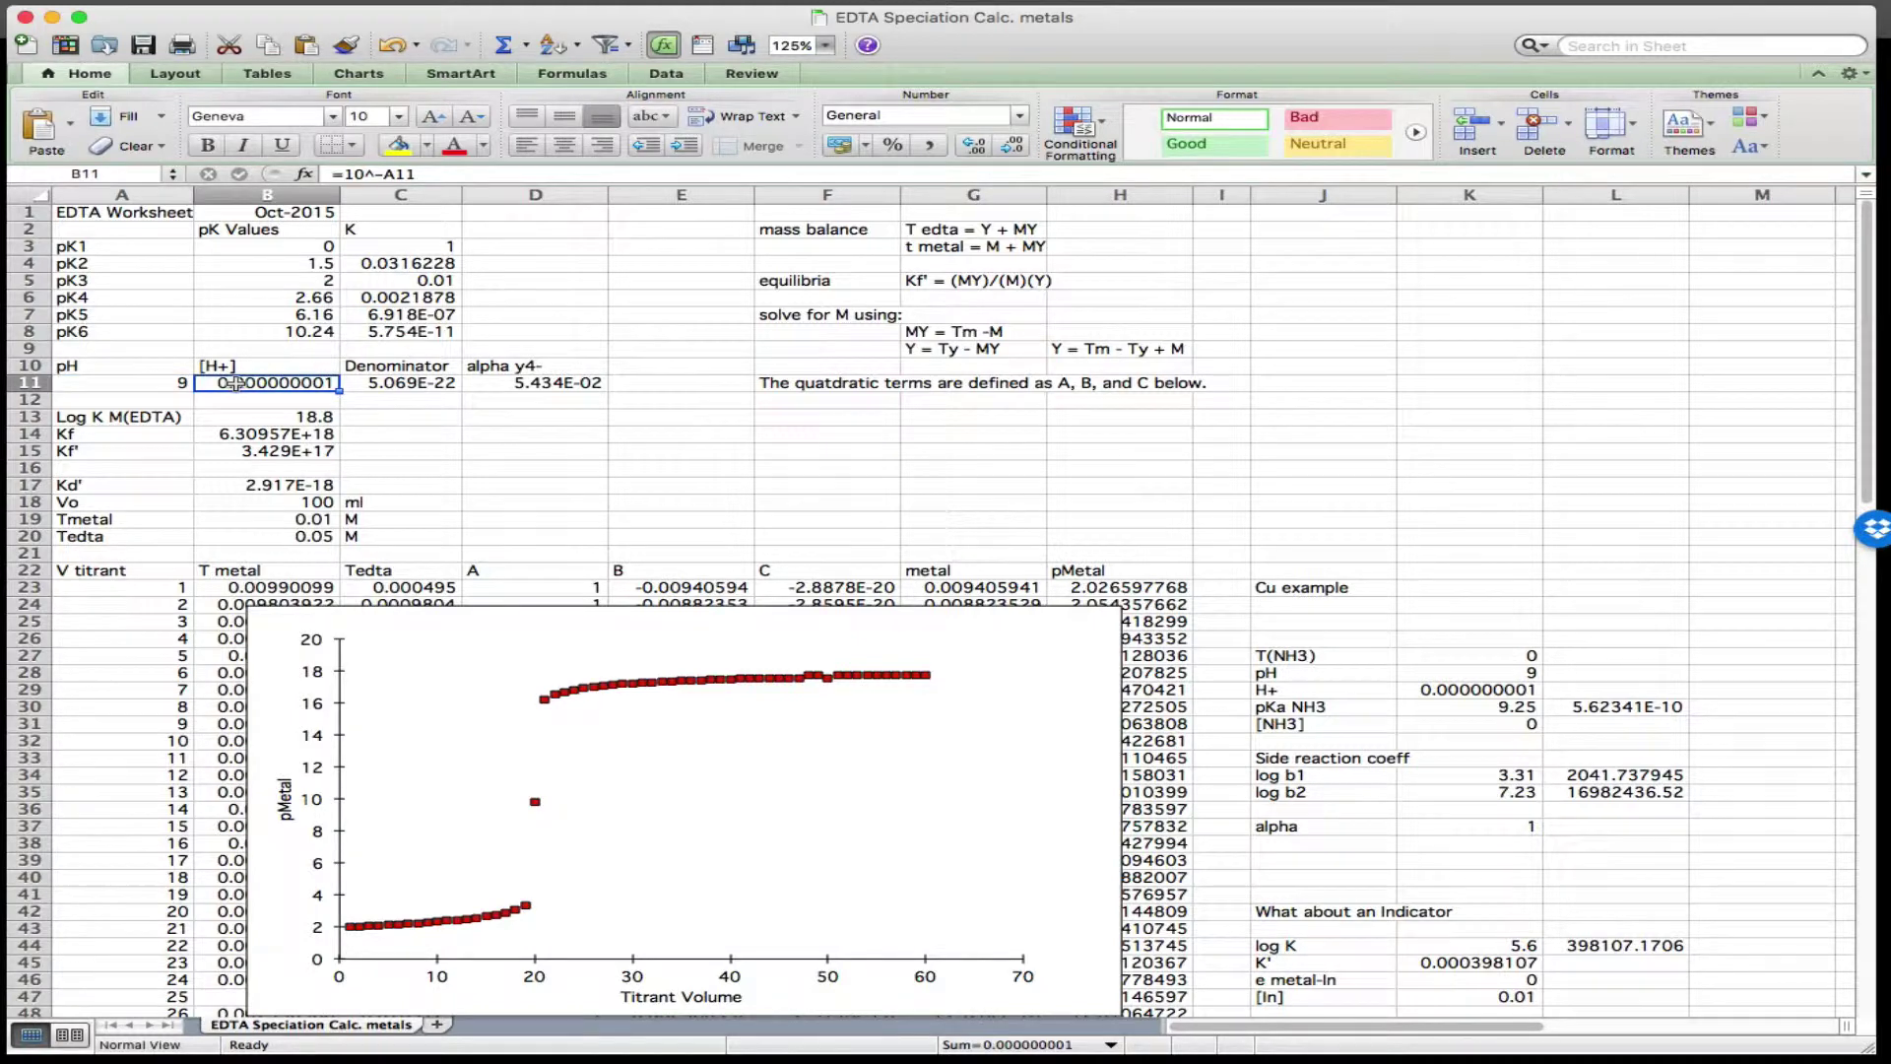
click(391, 384)
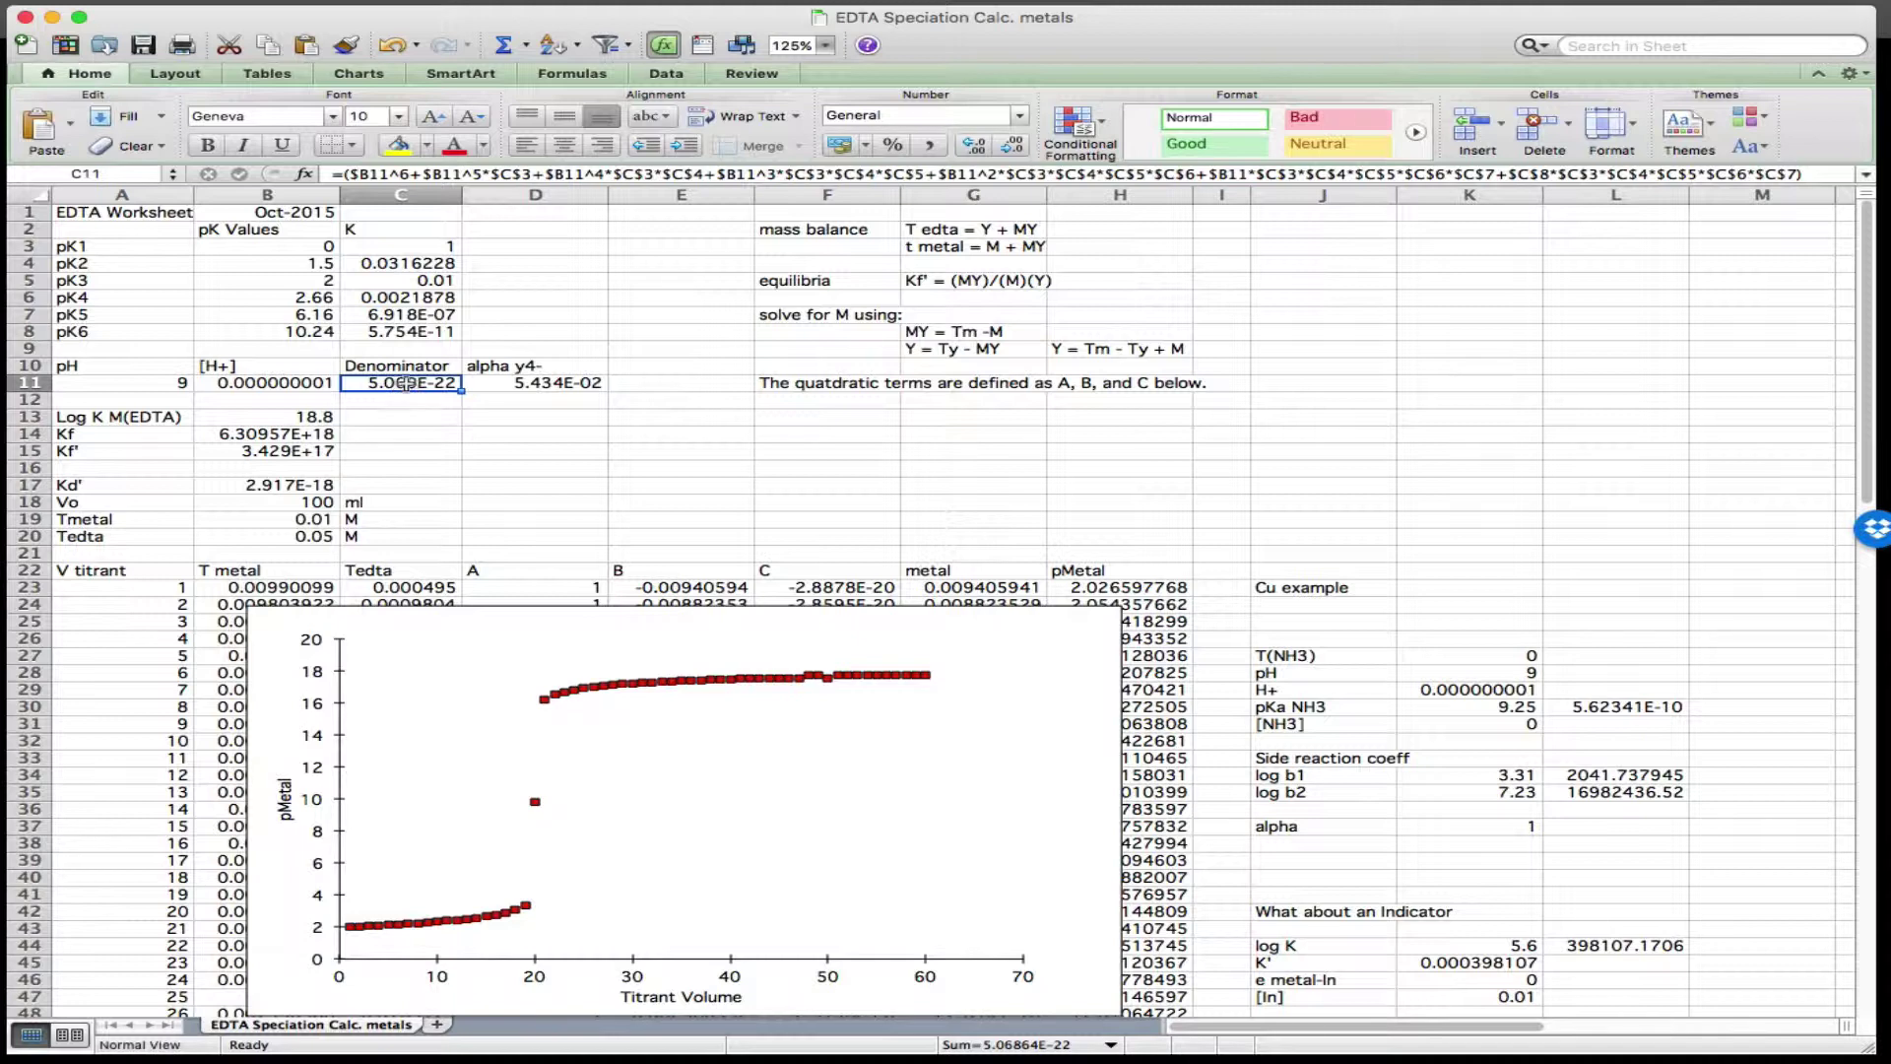
click(522, 382)
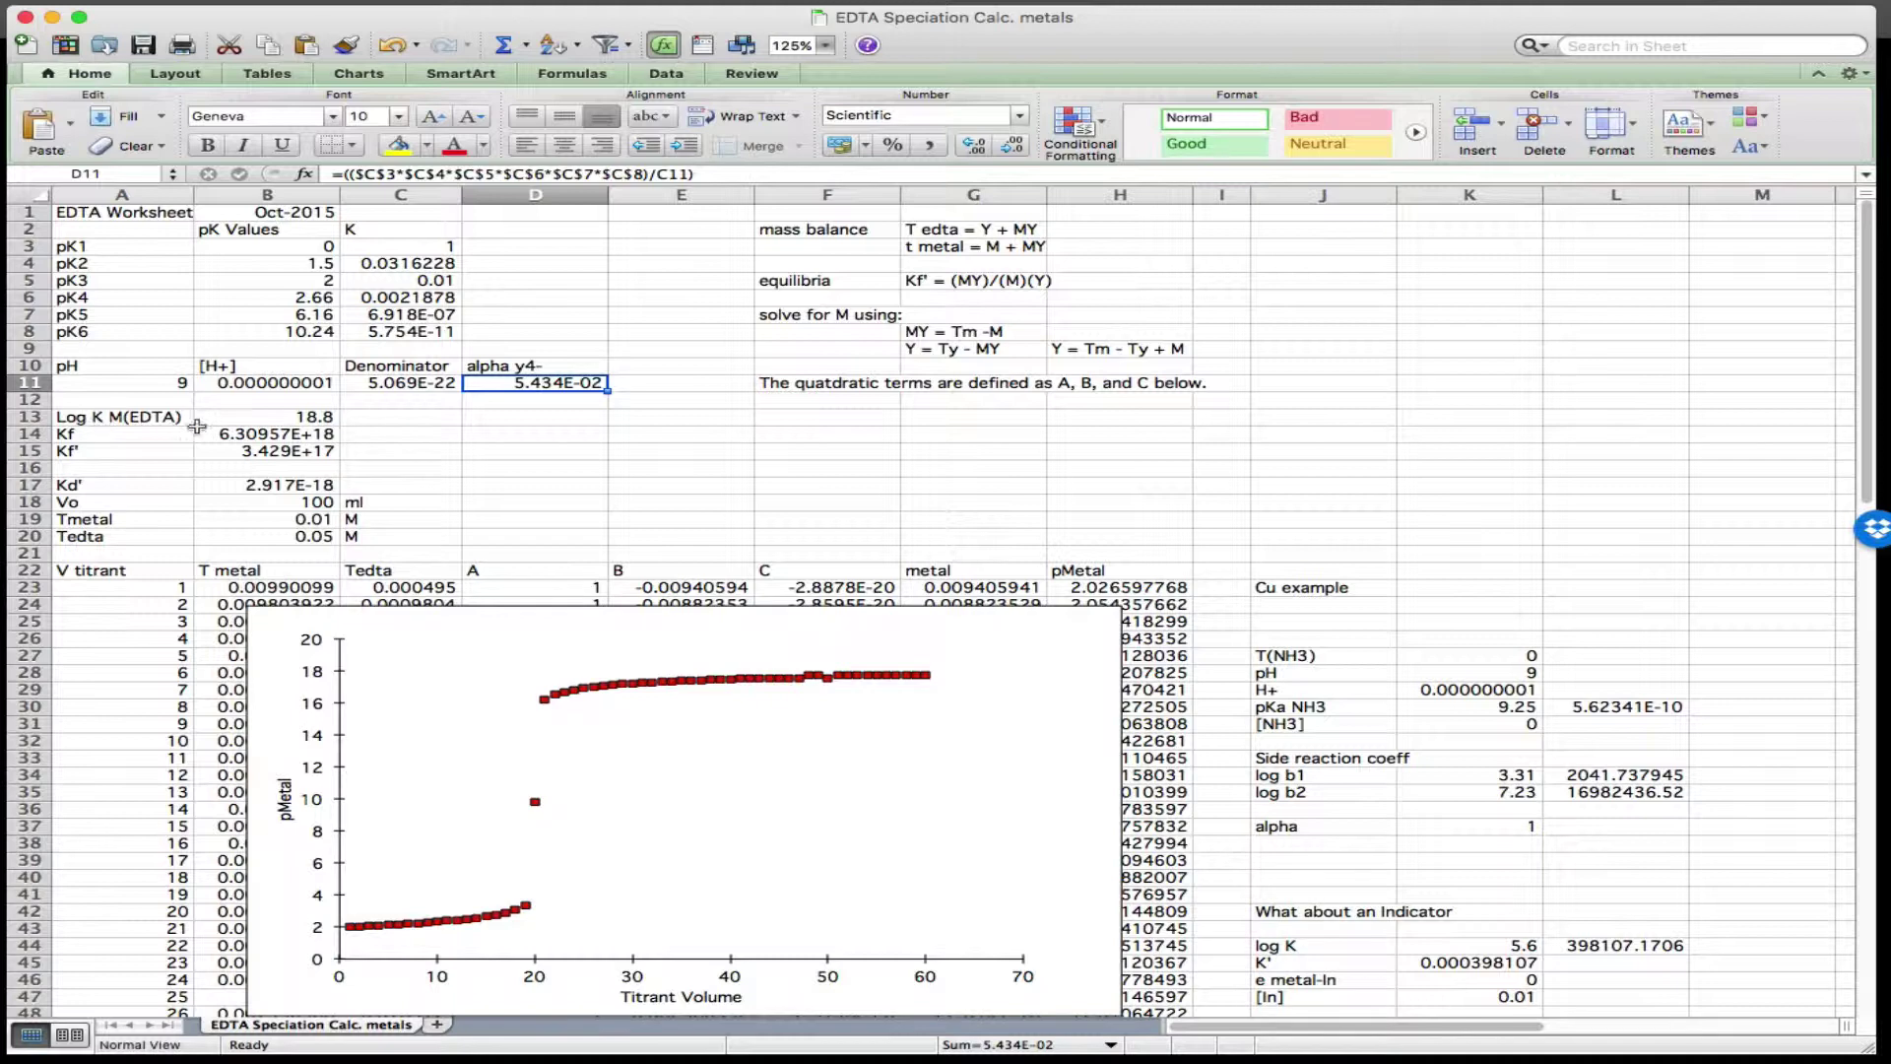
- Examine the Log K M(EDTA), Kf and Kf' cells and trace which cells the Kf' formula references
click(257, 417)
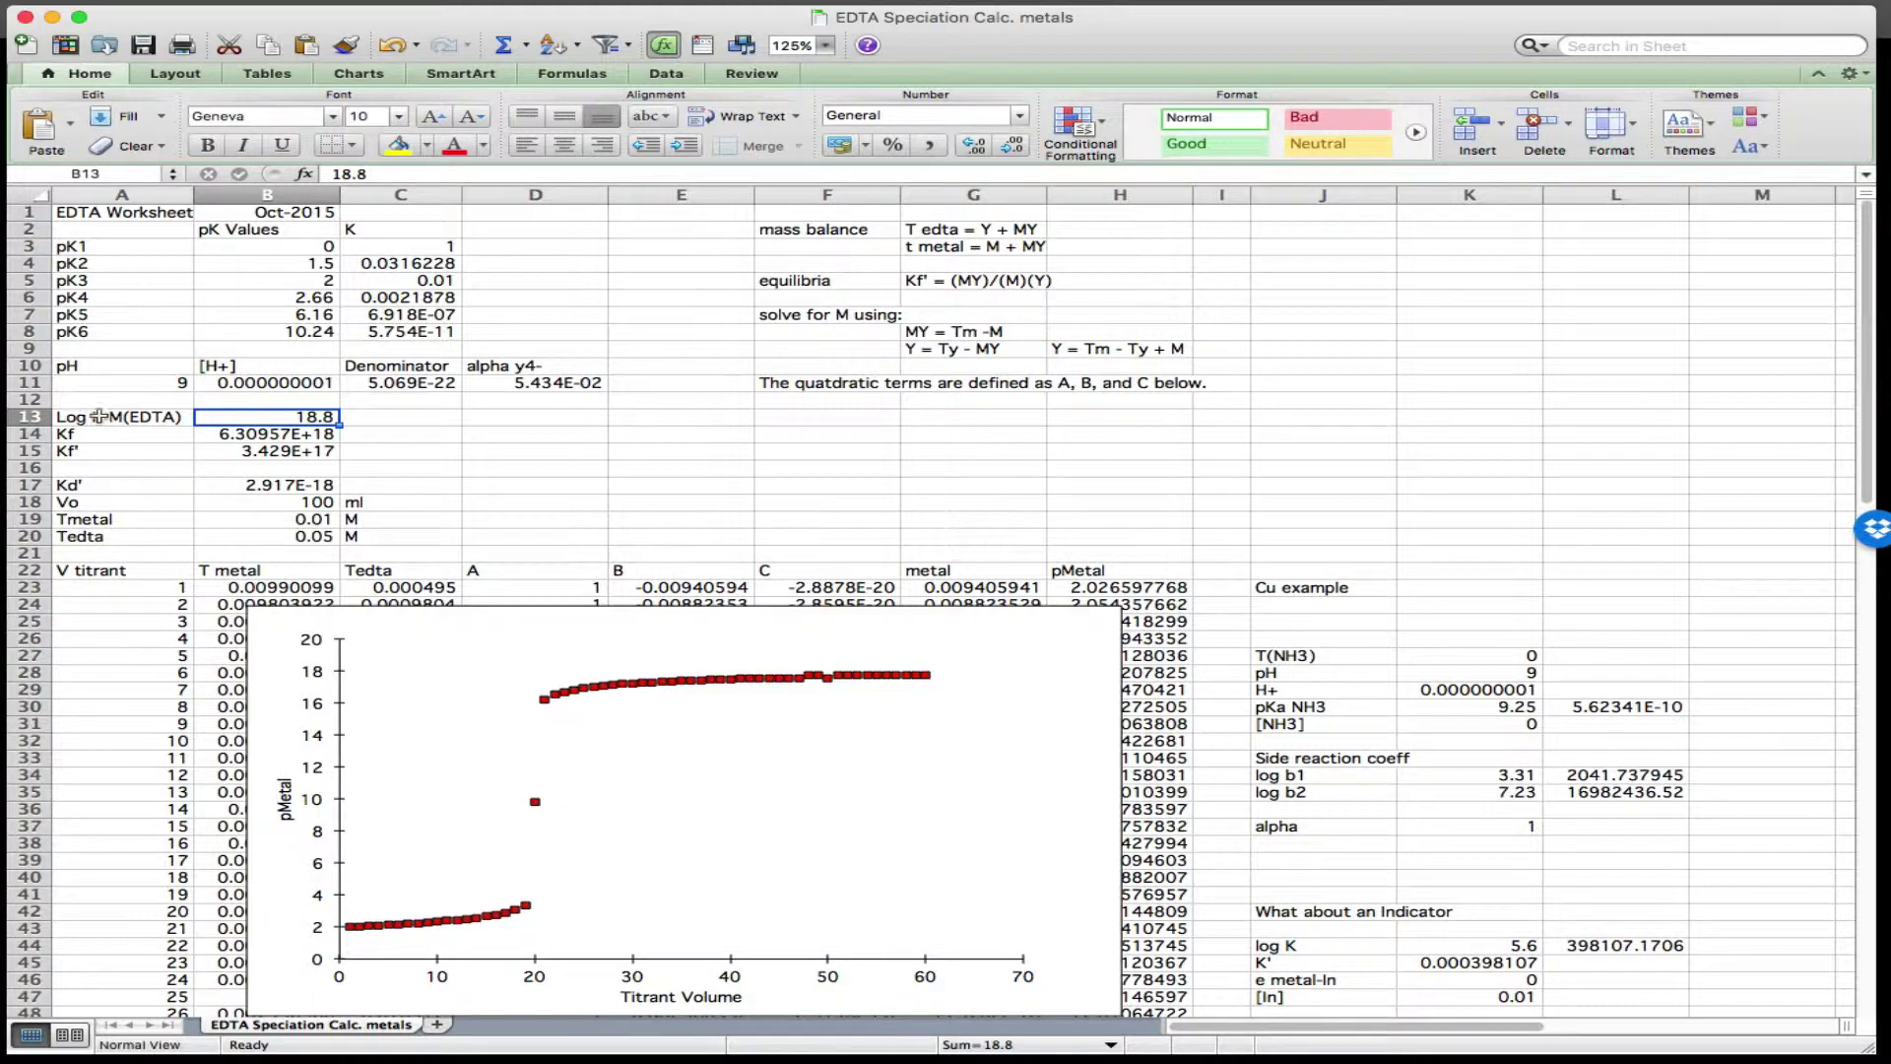
click(278, 436)
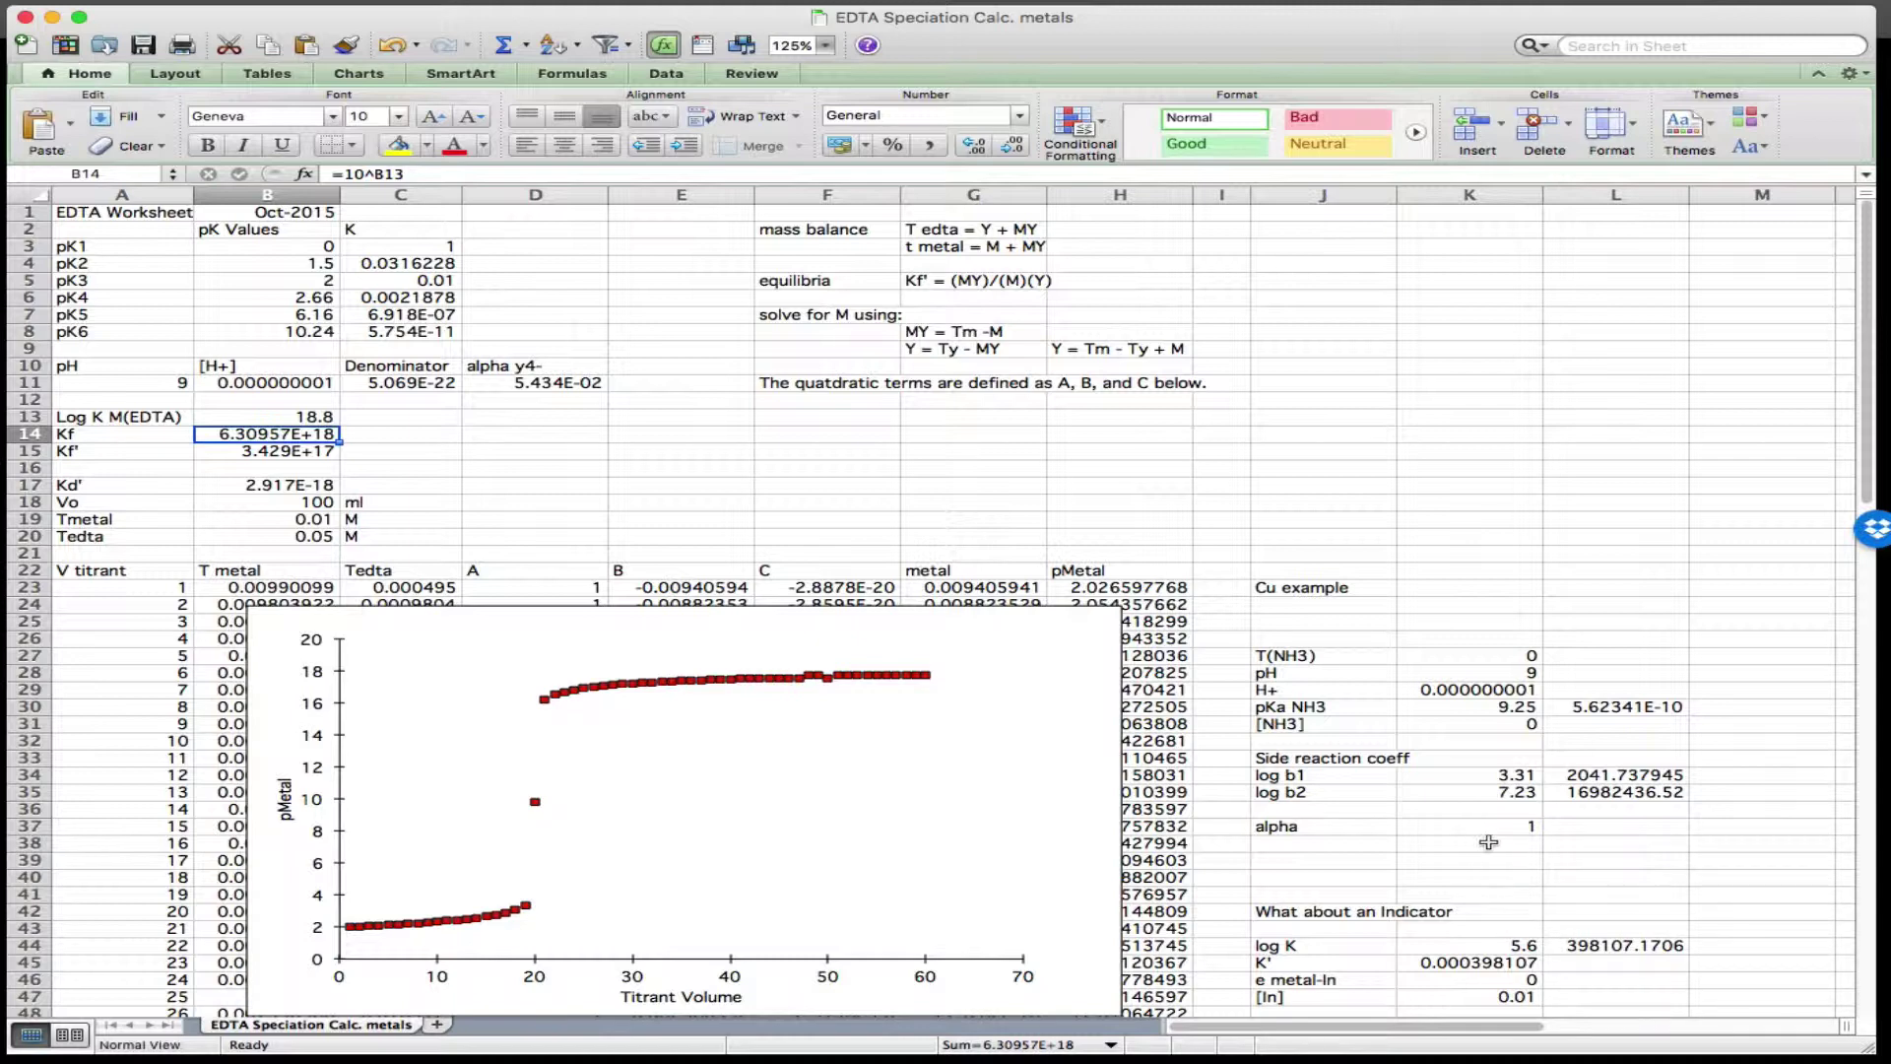
click(254, 450)
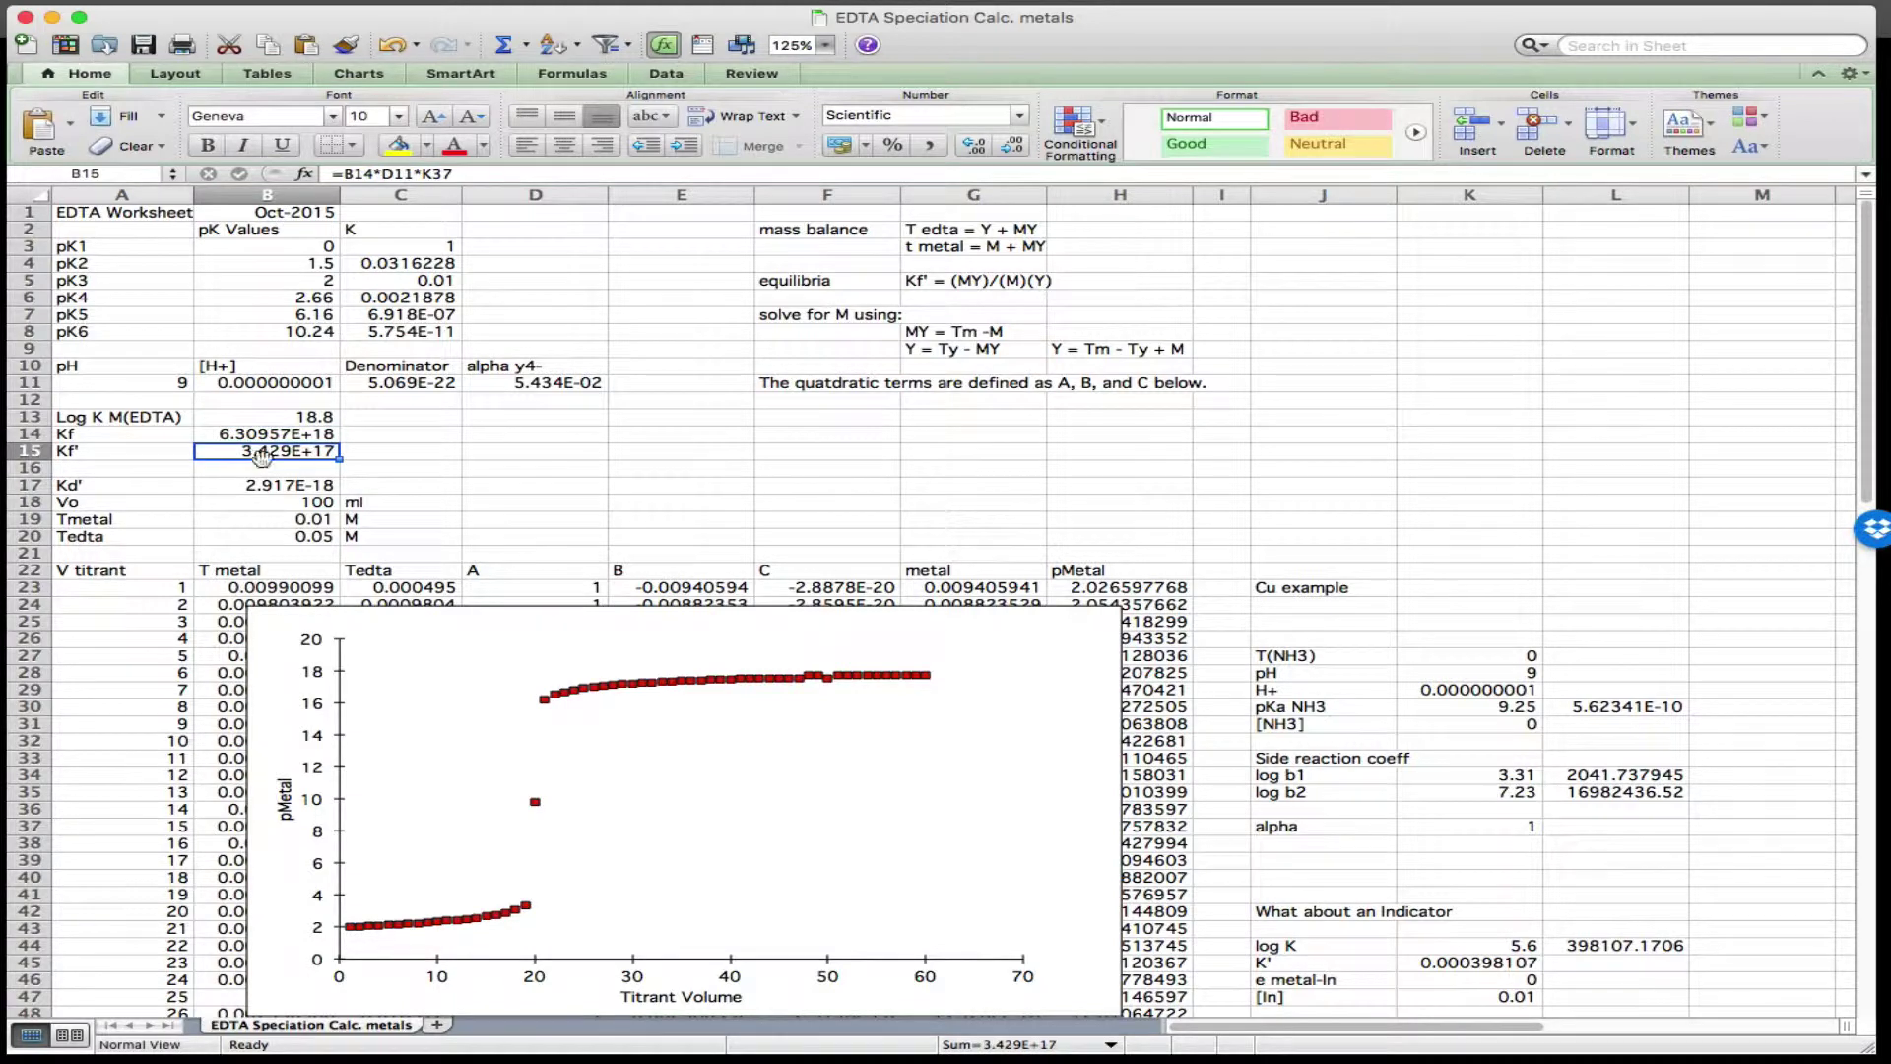
click(505, 176)
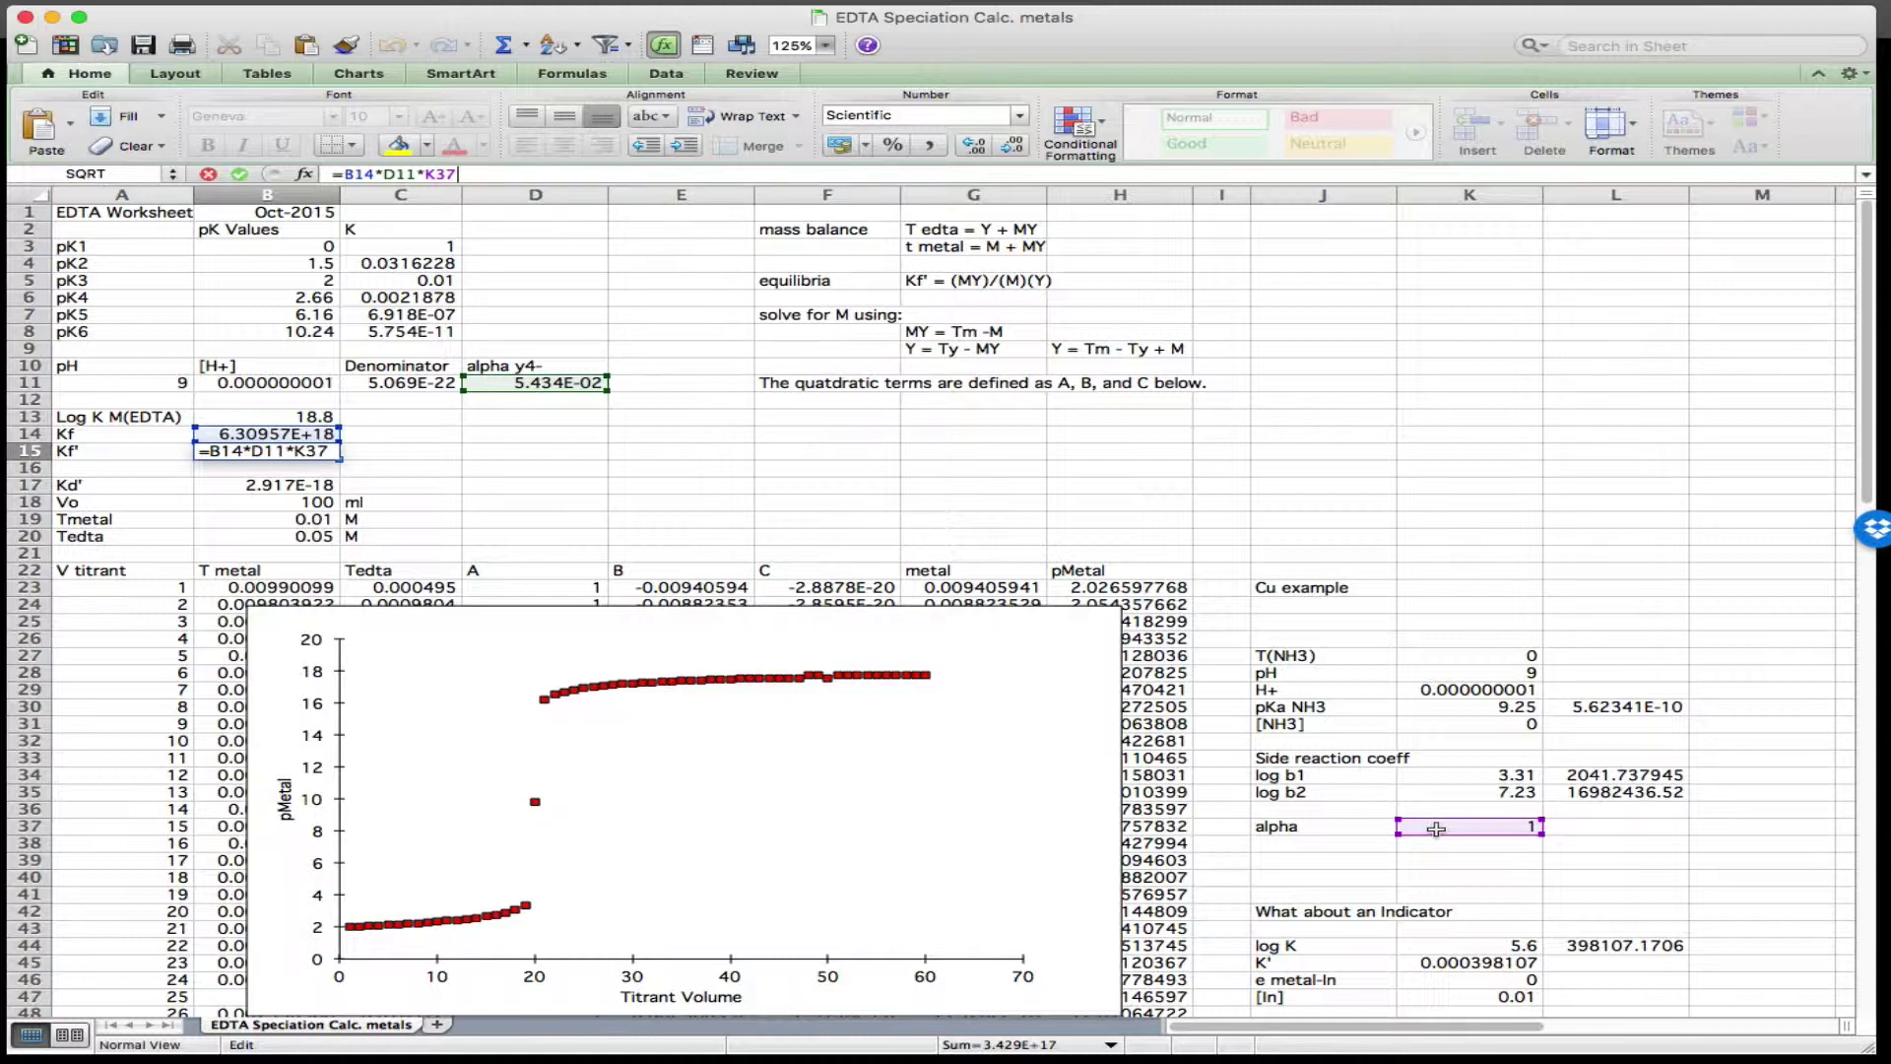
key(Return)
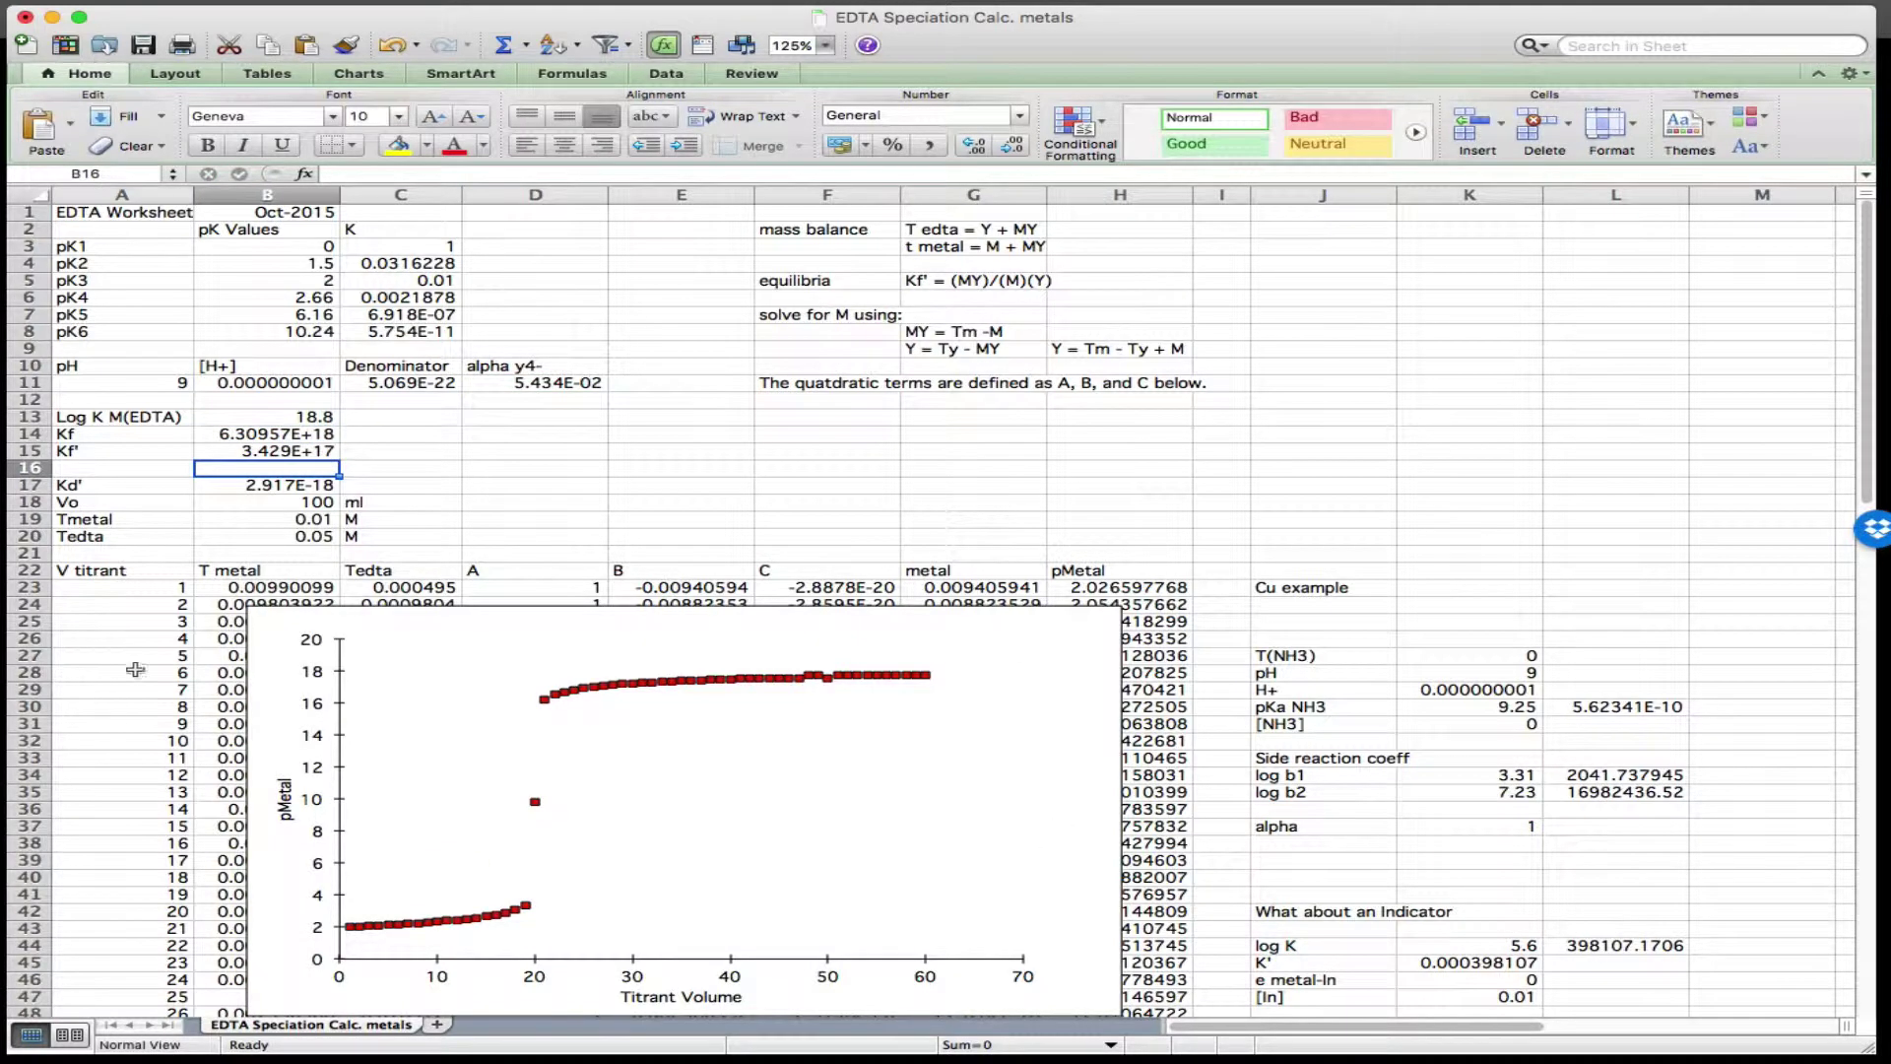
- Review the Kd' formula and the Vo, Tmetal and Tedta inputs in B17 to B20
click(243, 484)
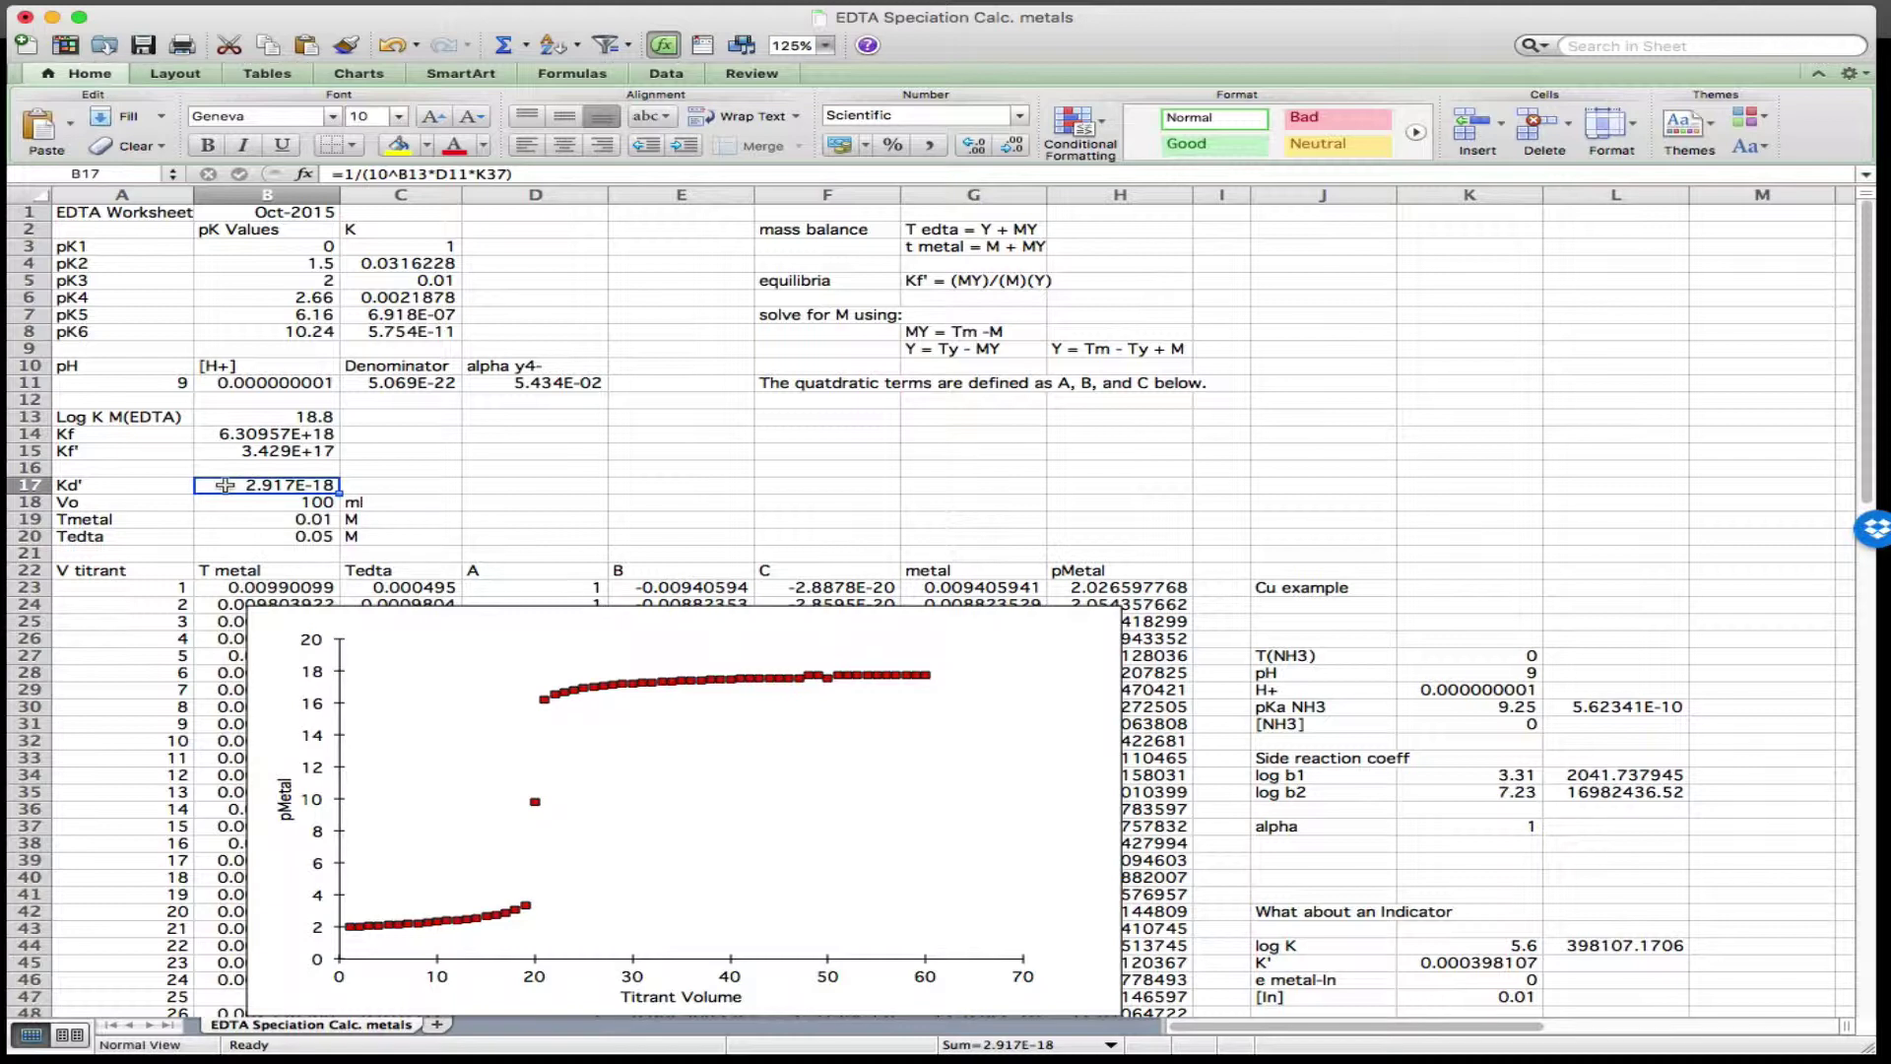
scroll(225, 484, right, 10)
scroll(225, 484, left, 10)
click(237, 501)
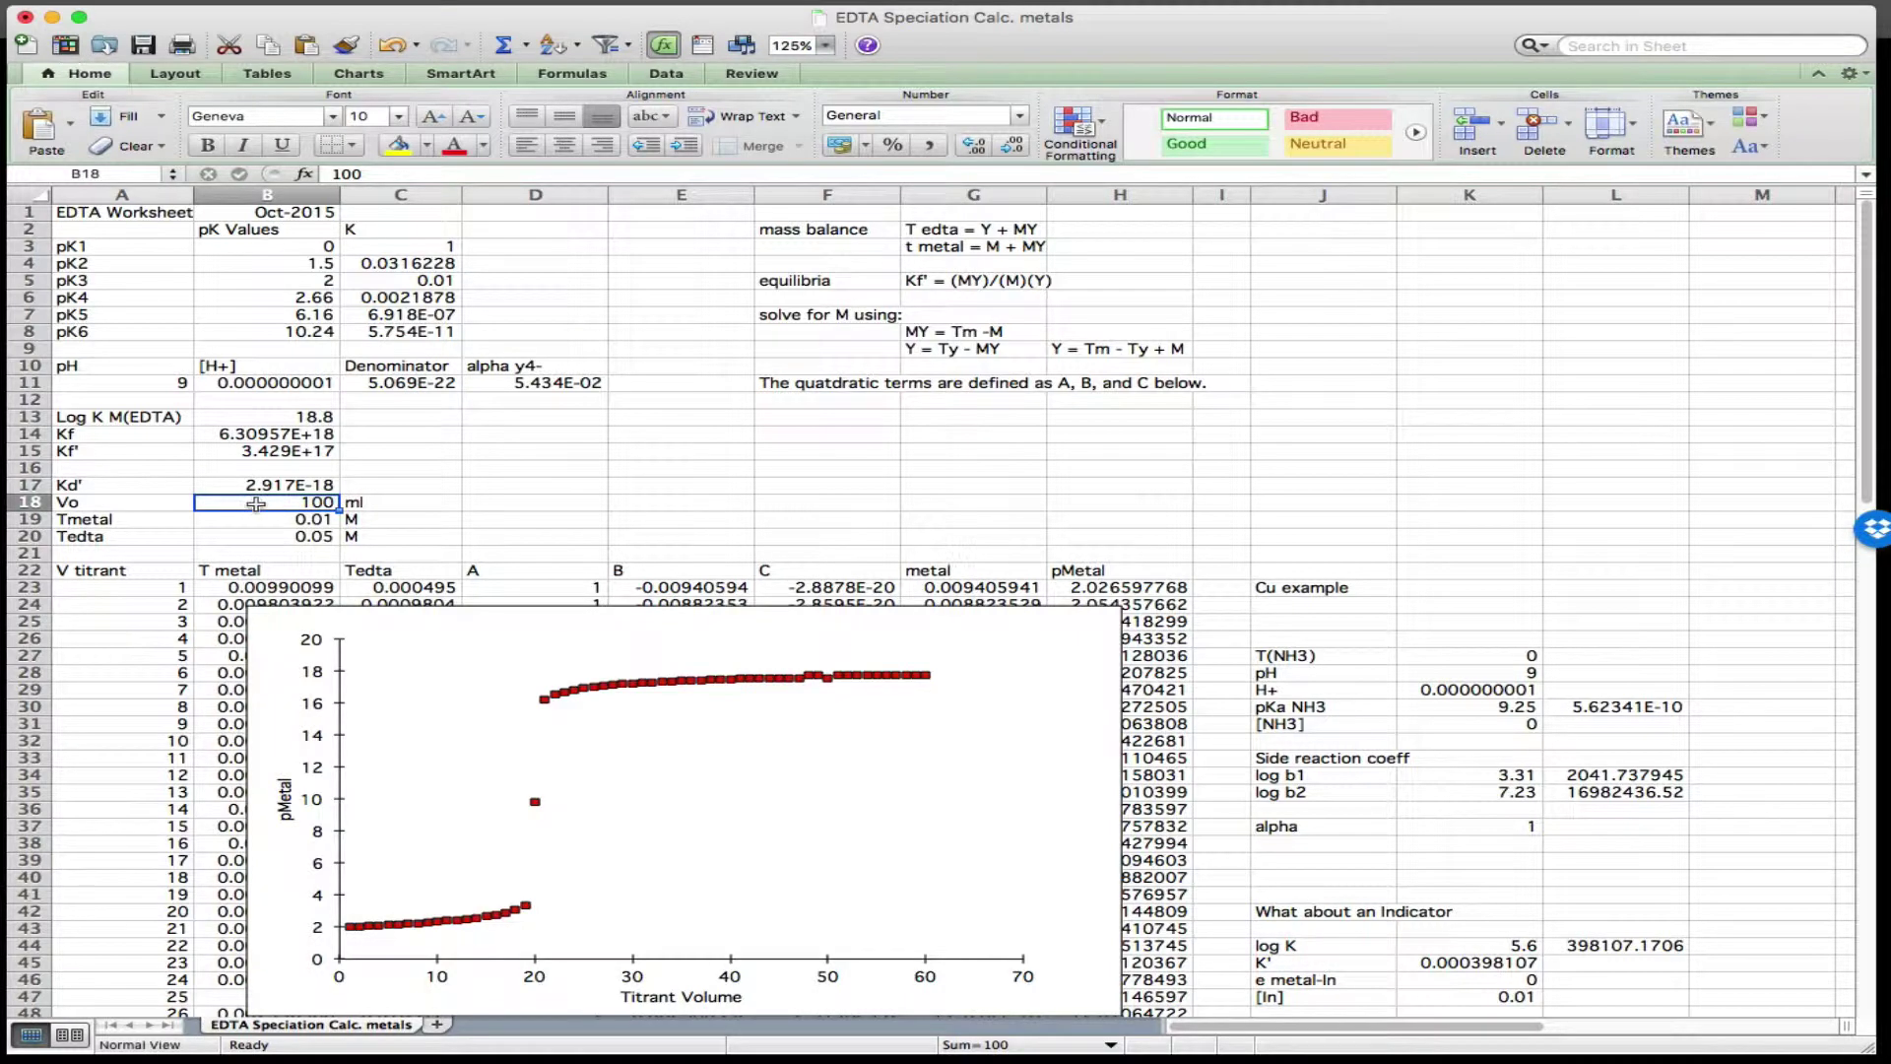
click(244, 519)
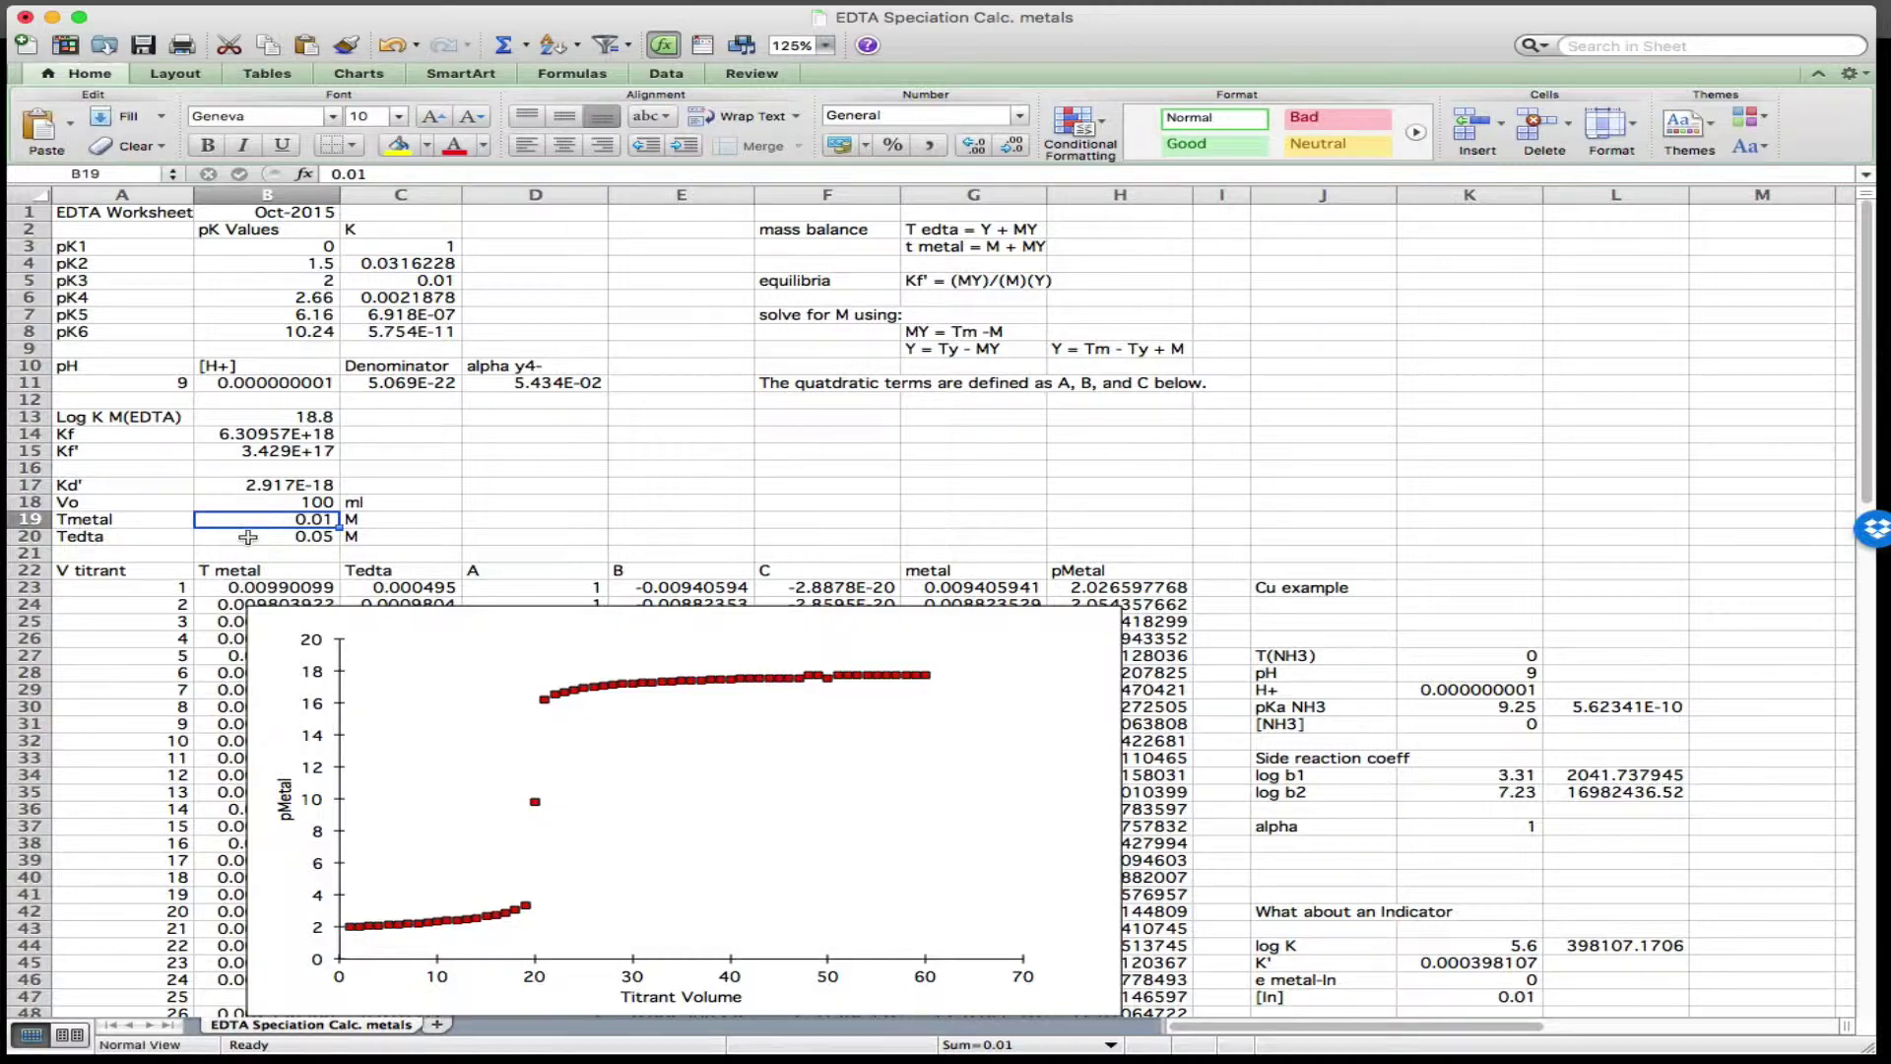
click(247, 537)
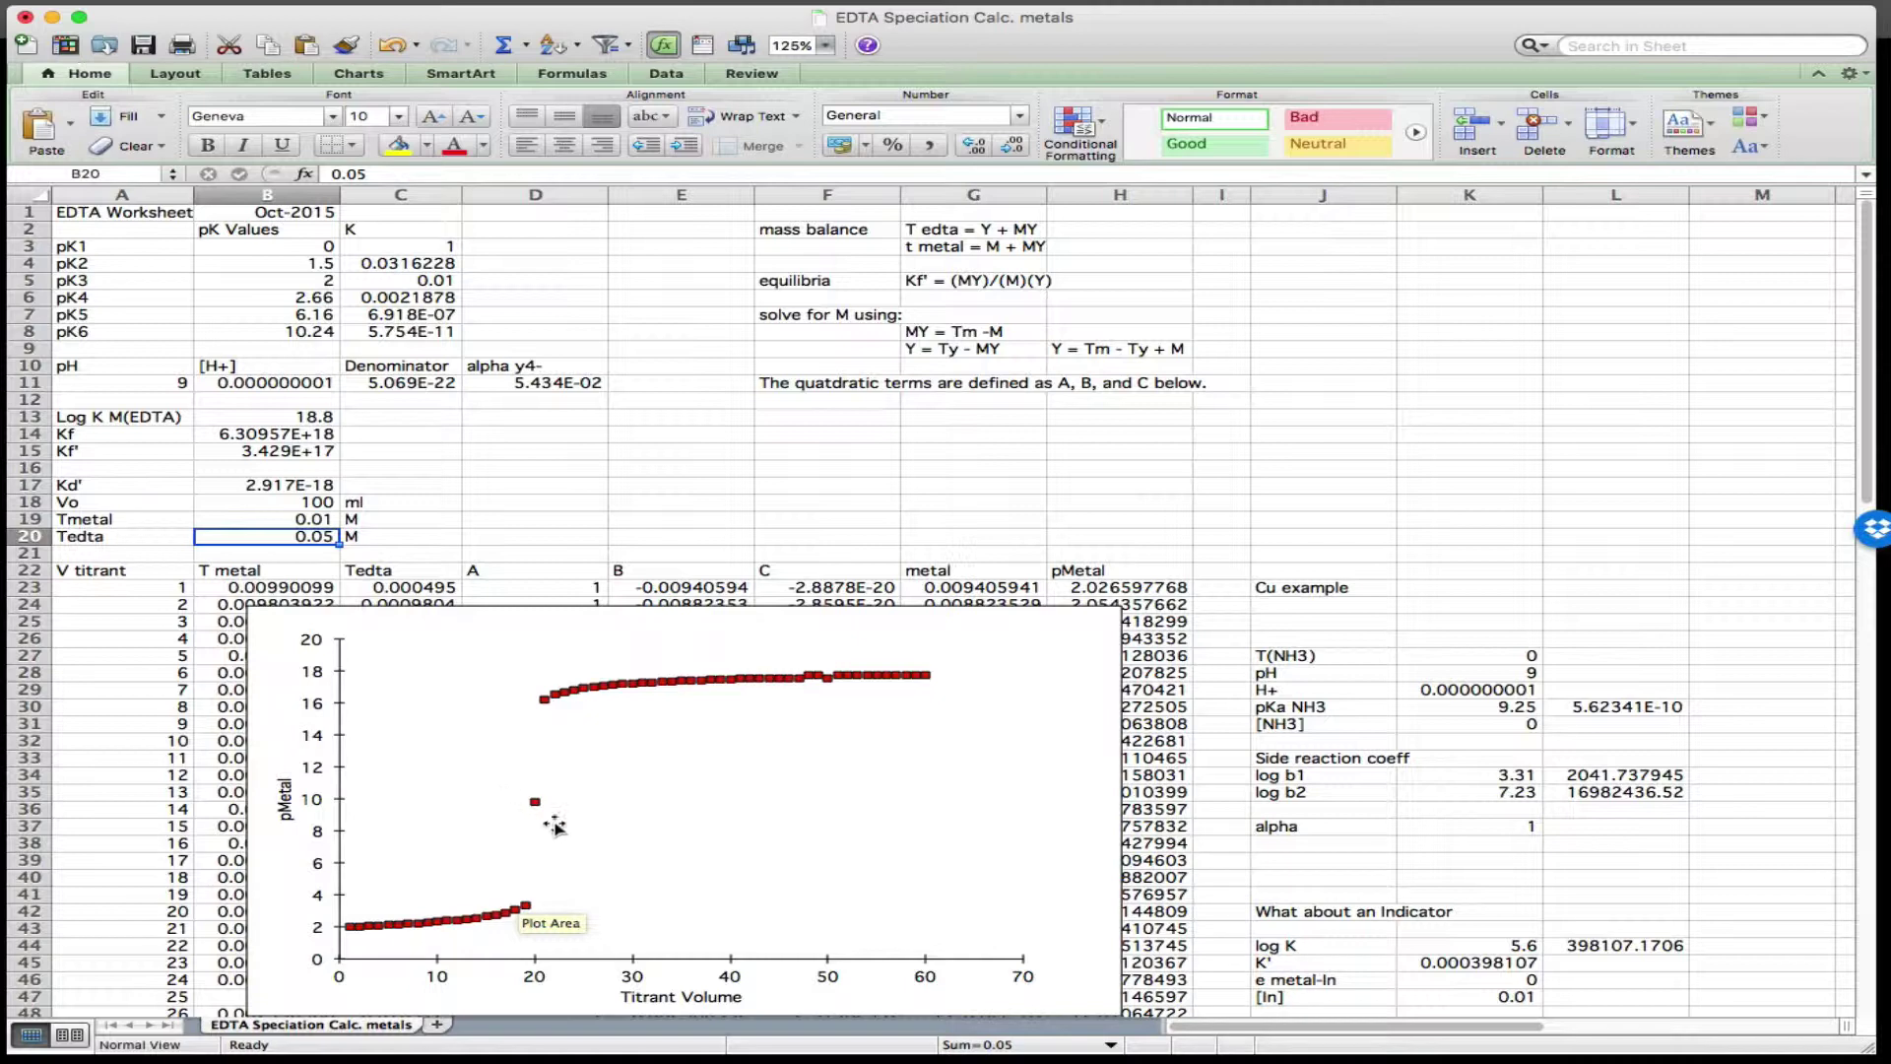
mouse_move(537, 814)
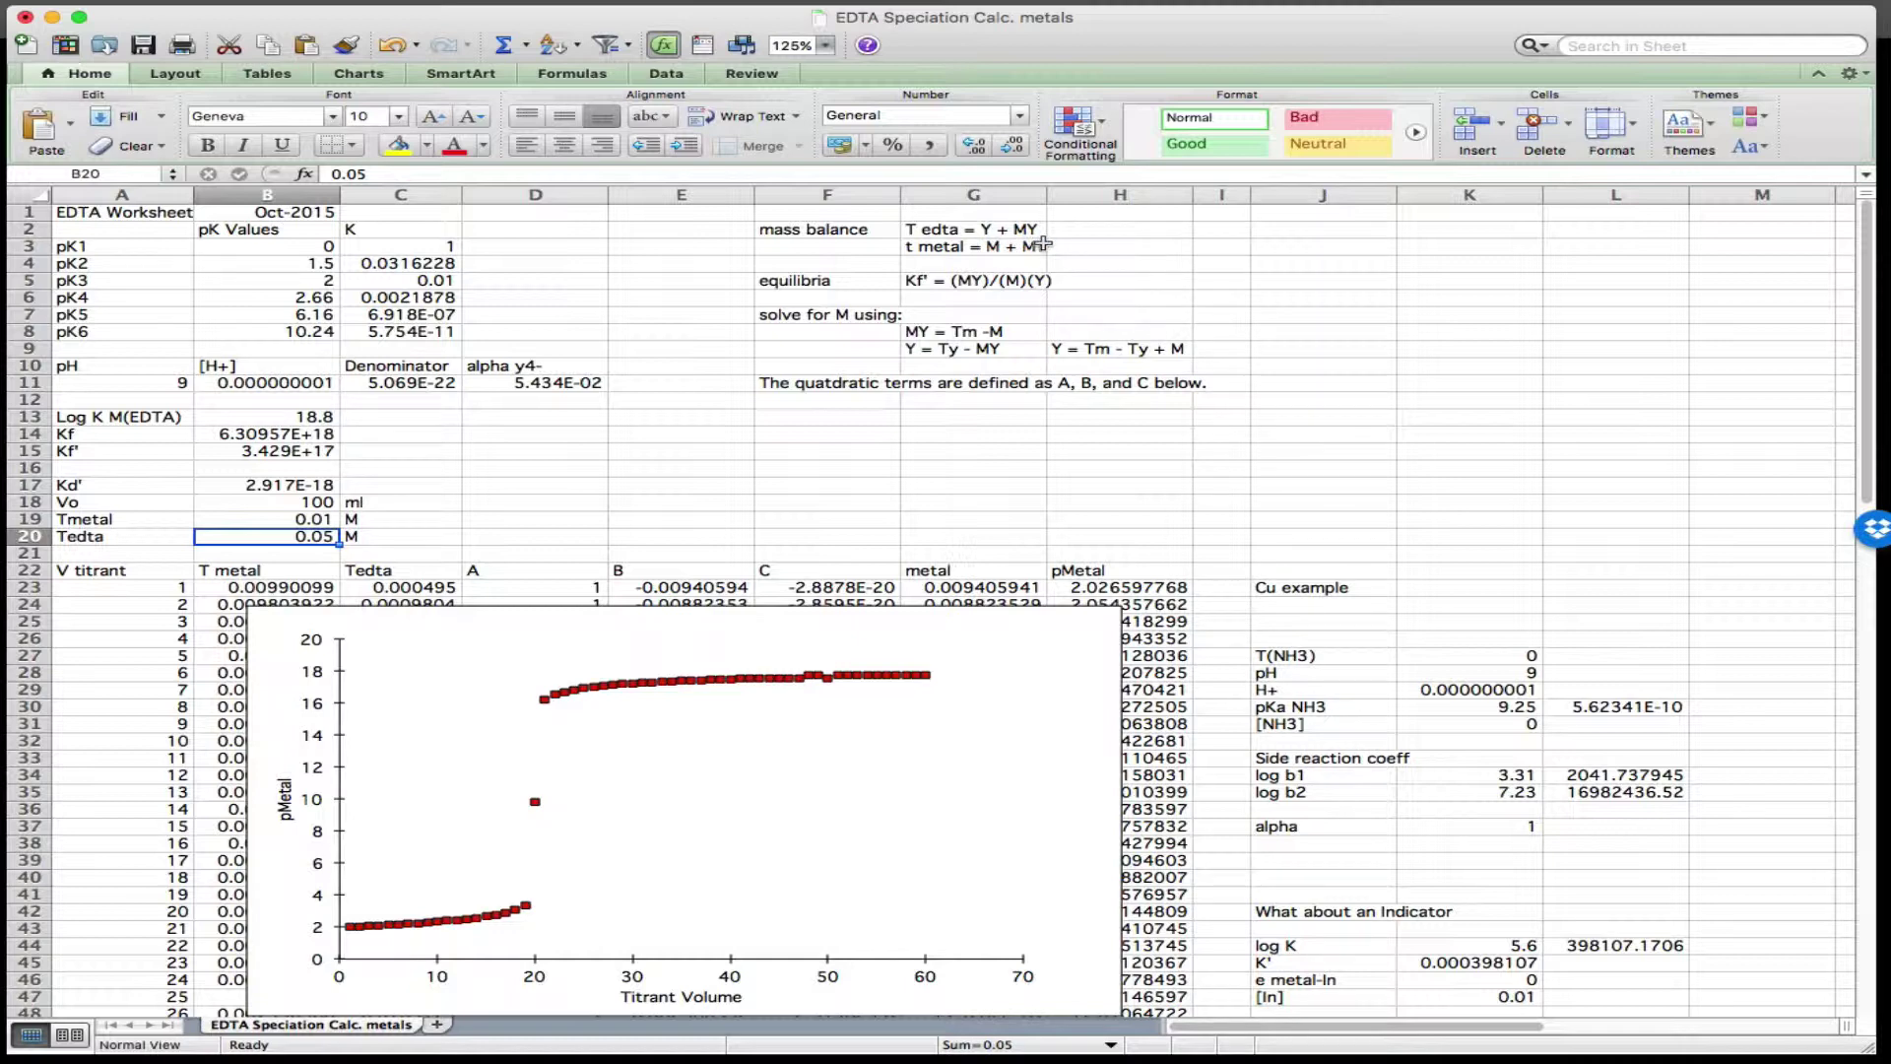
- Capitalize the first letter of the metal mass balance equation in G3 so it reads "T metal = M + MY"
click(941, 248)
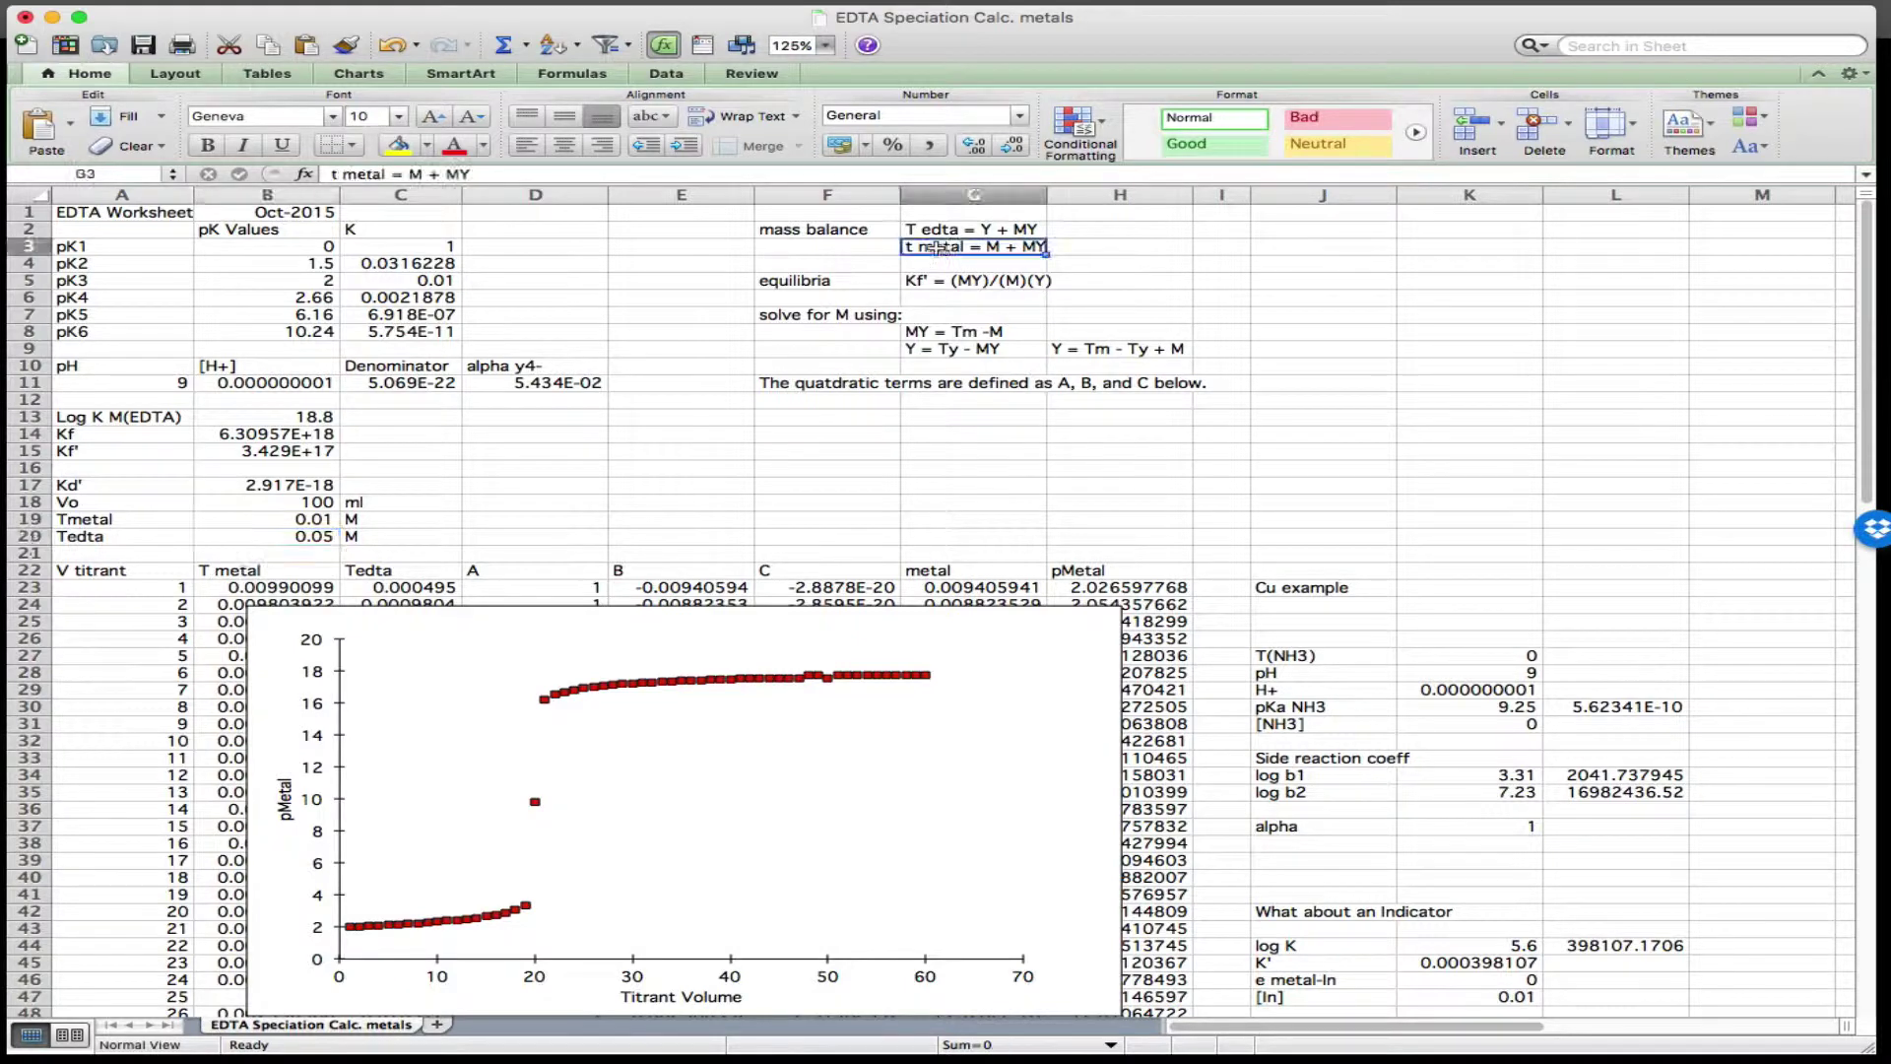
click(337, 174)
key(BackSpace)
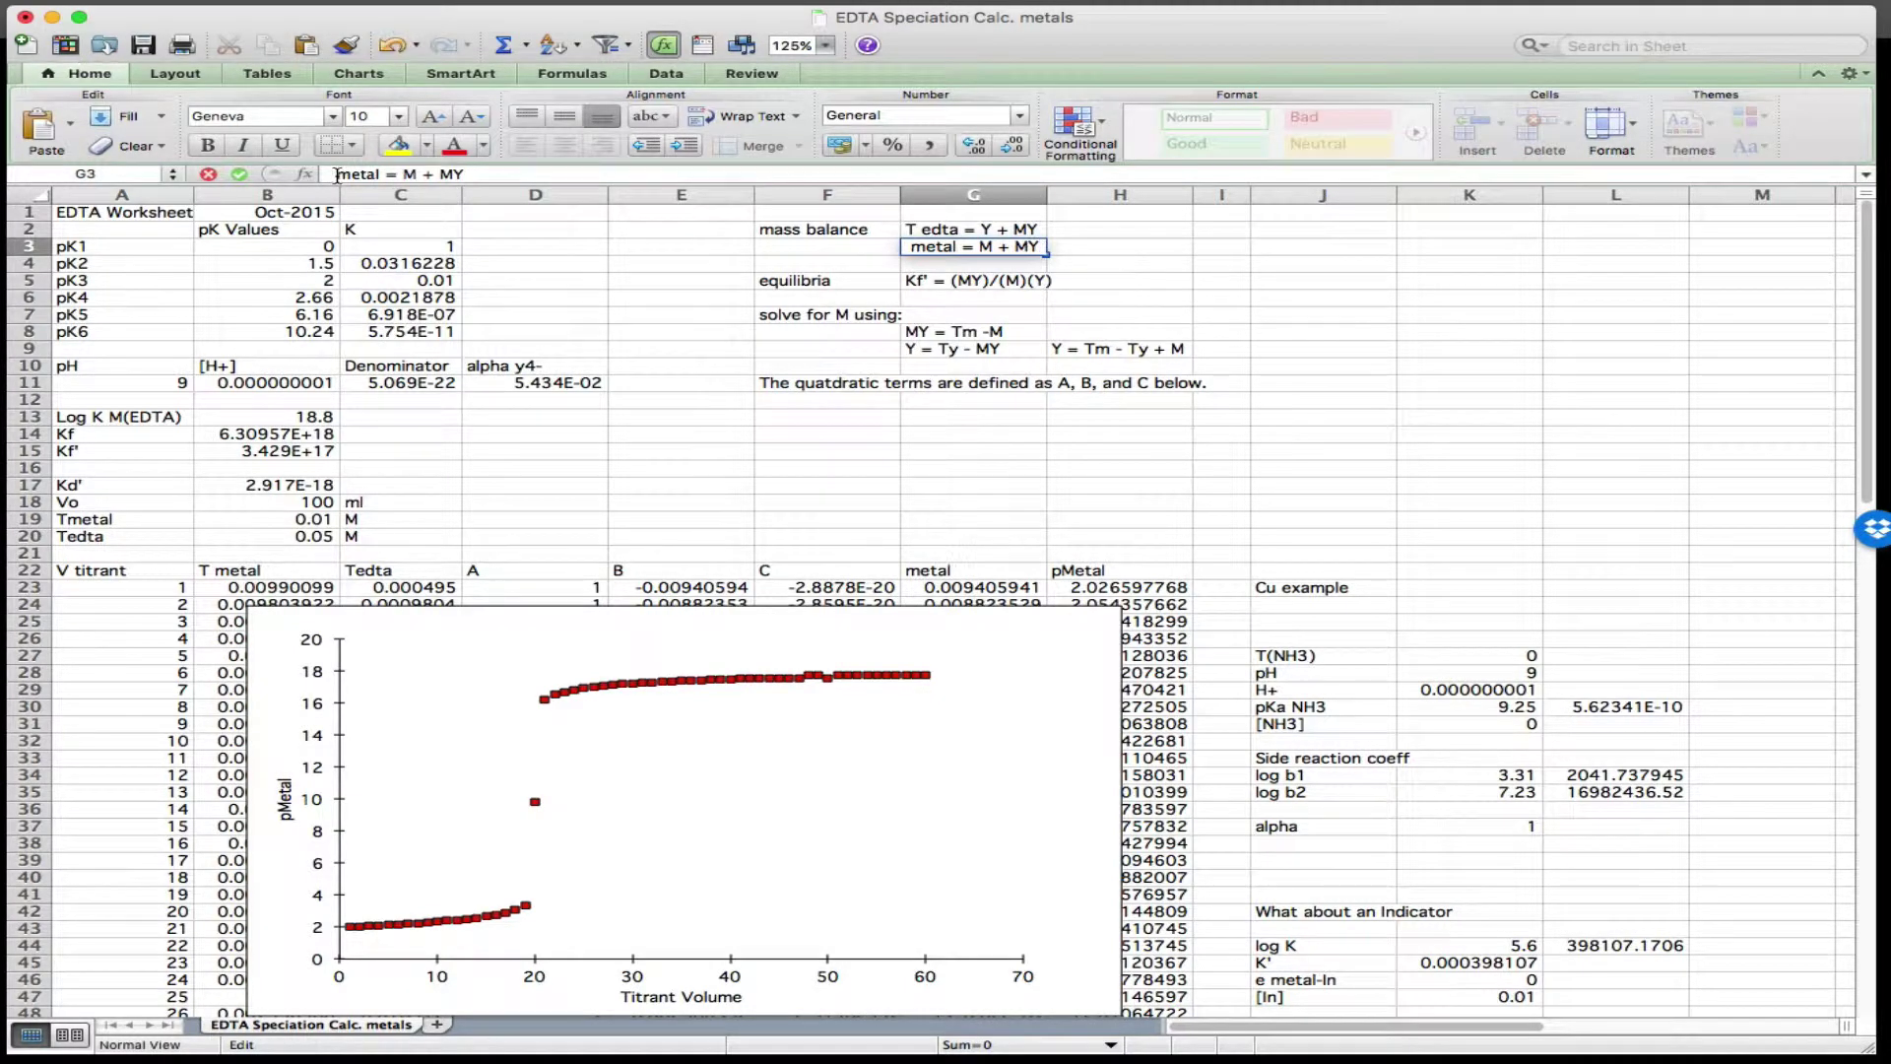
text(T)
key(Return)
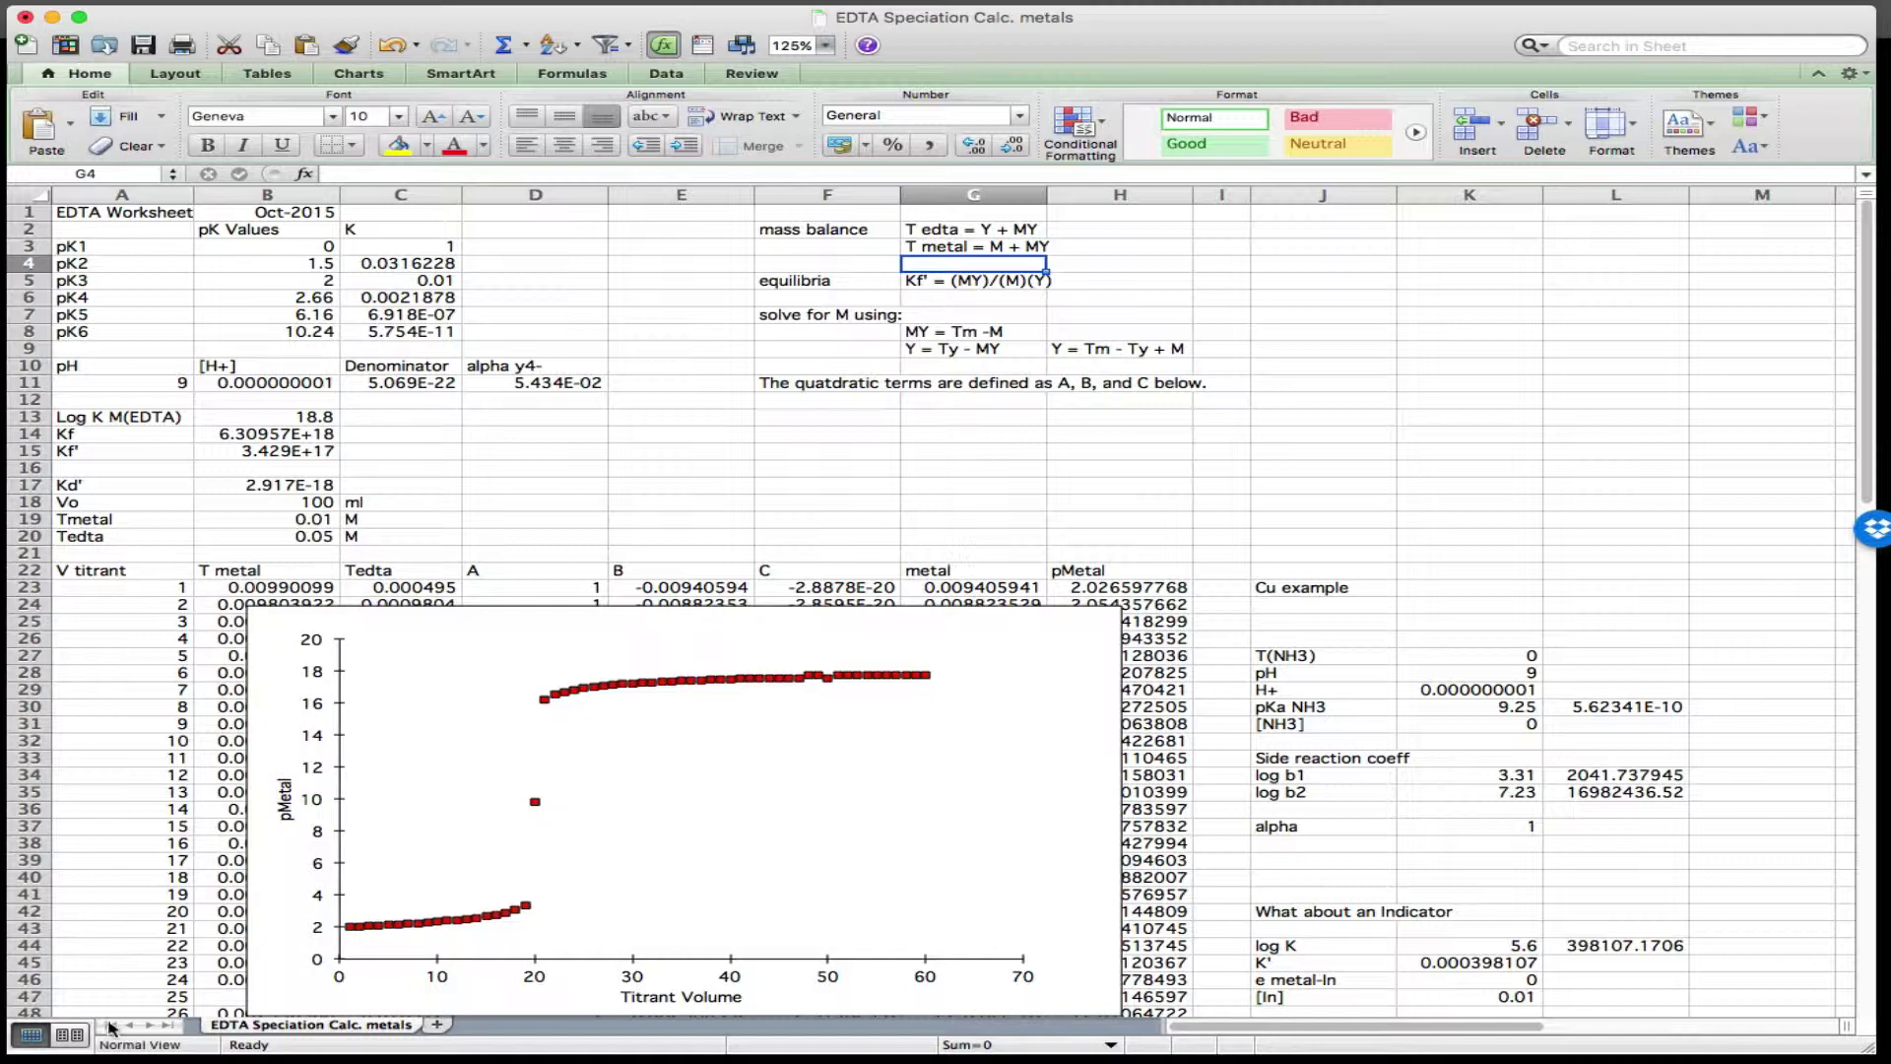
- Examine the T metal, Tedta and A entries in row 23, tracing the cells referenced by the T metal formula
click(218, 587)
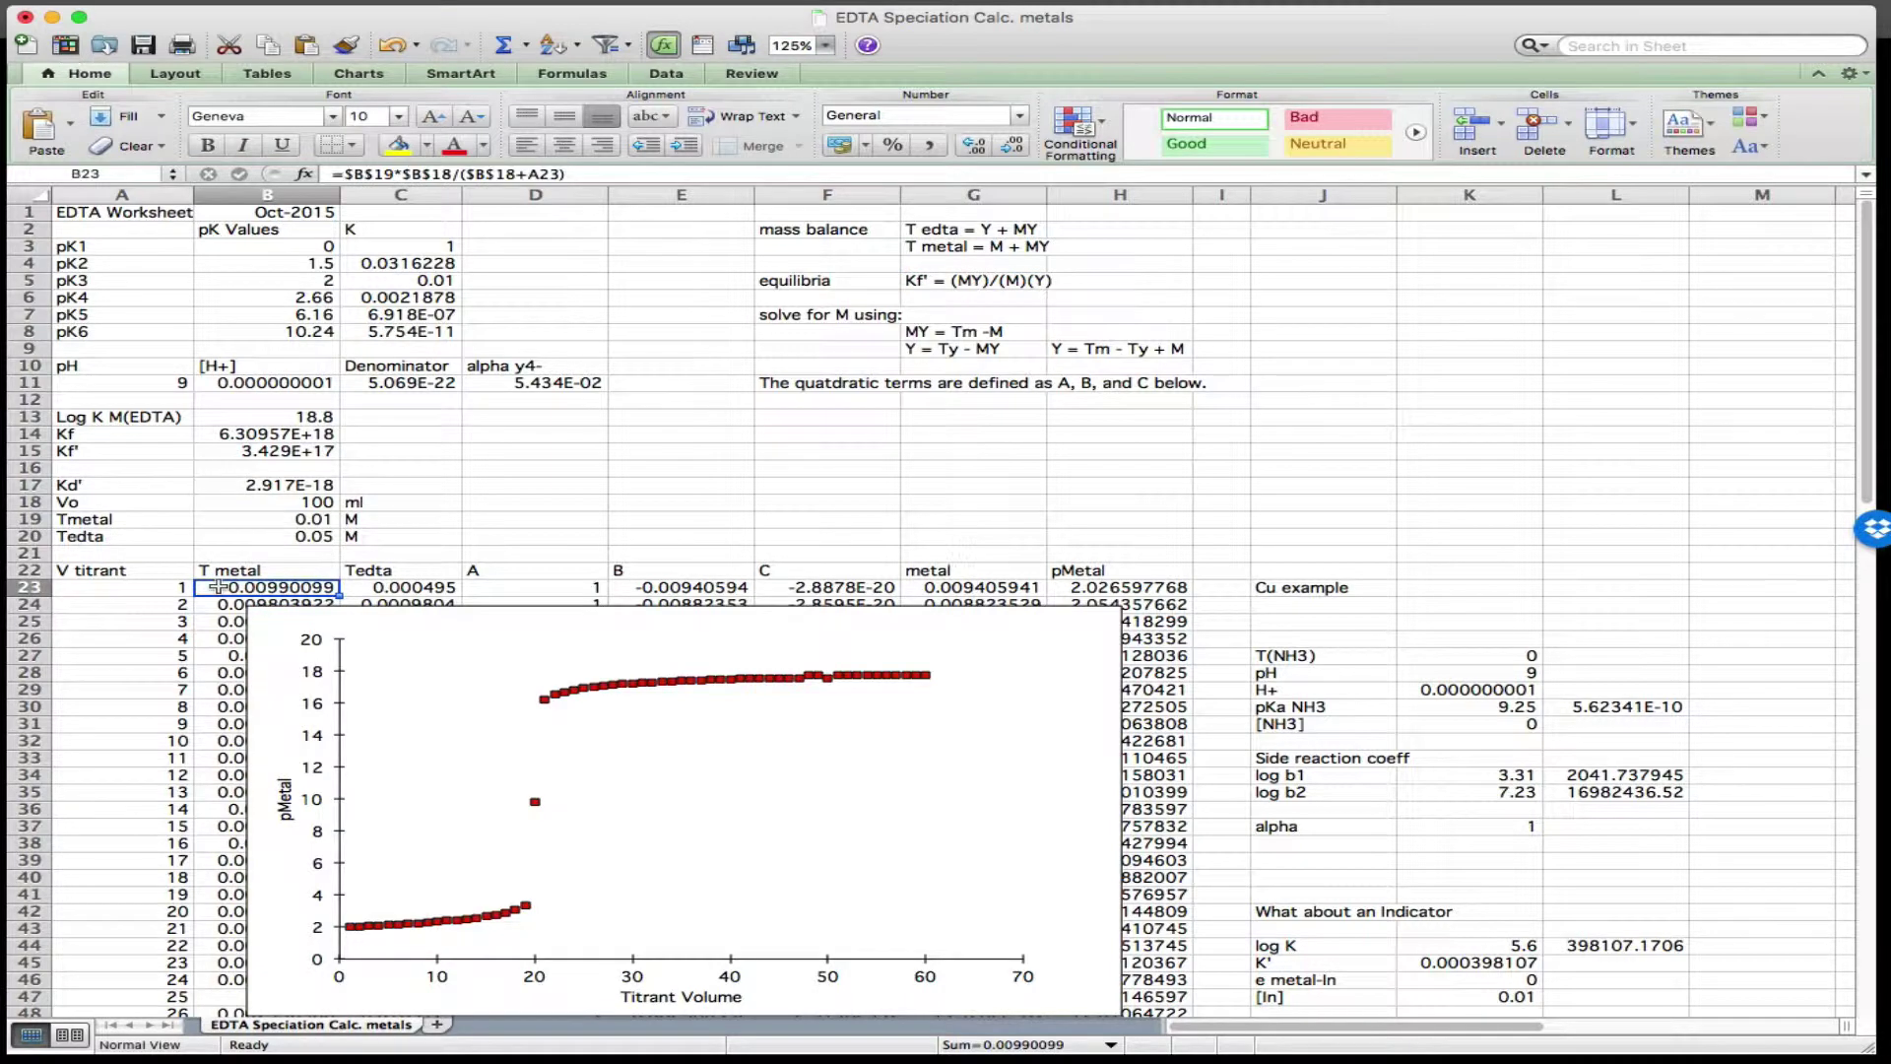
click(374, 178)
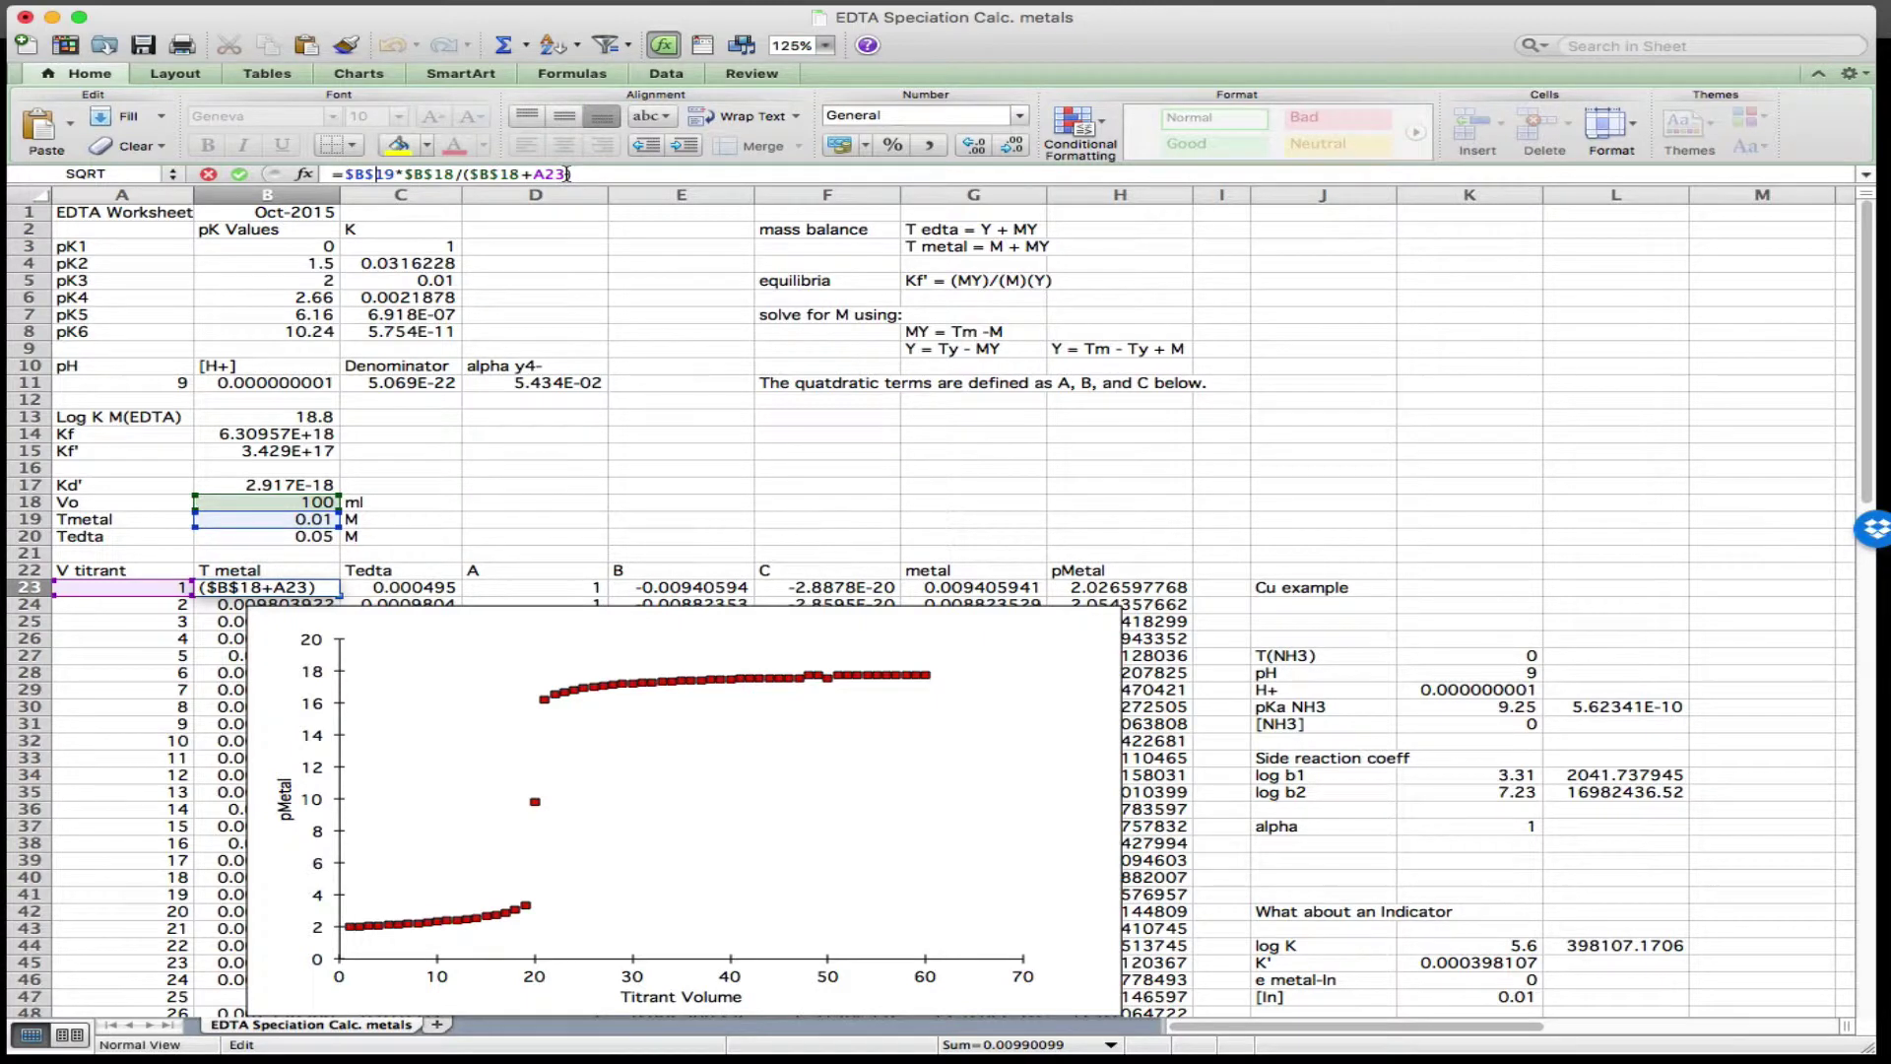
key(Return)
click(399, 588)
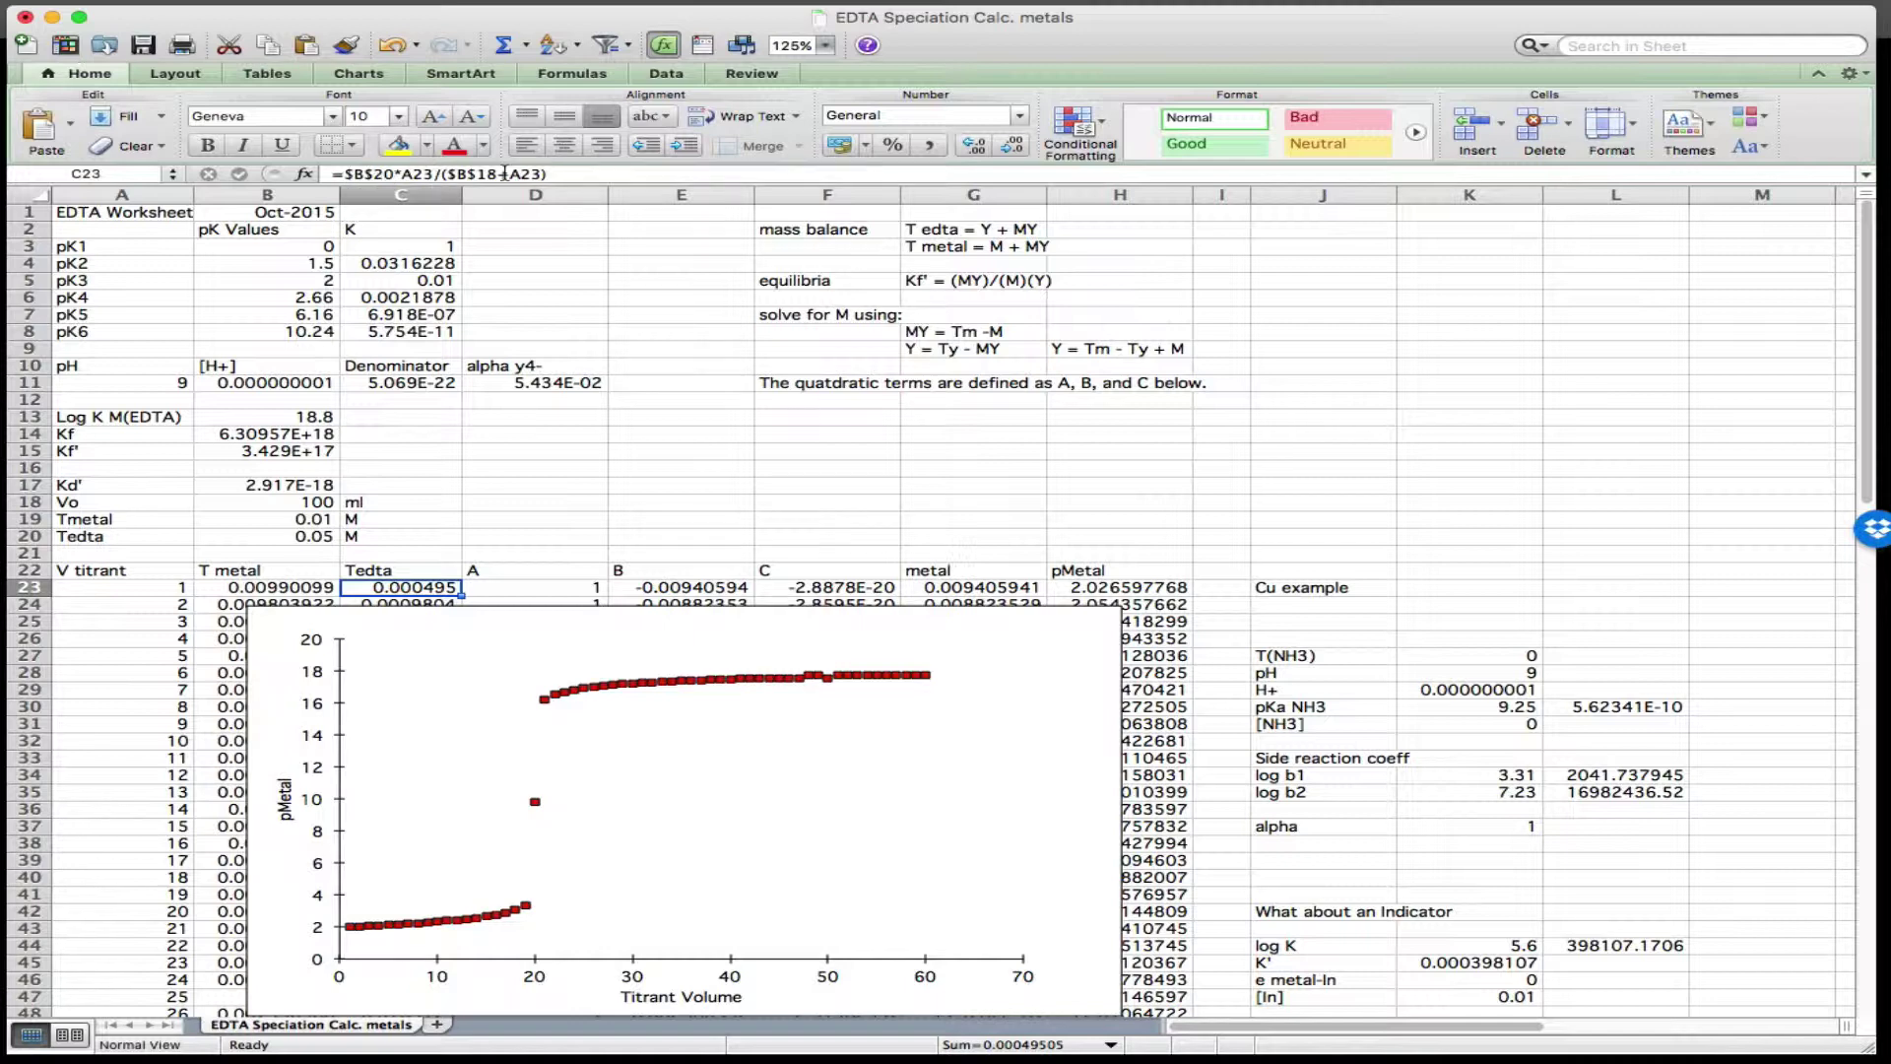
click(545, 586)
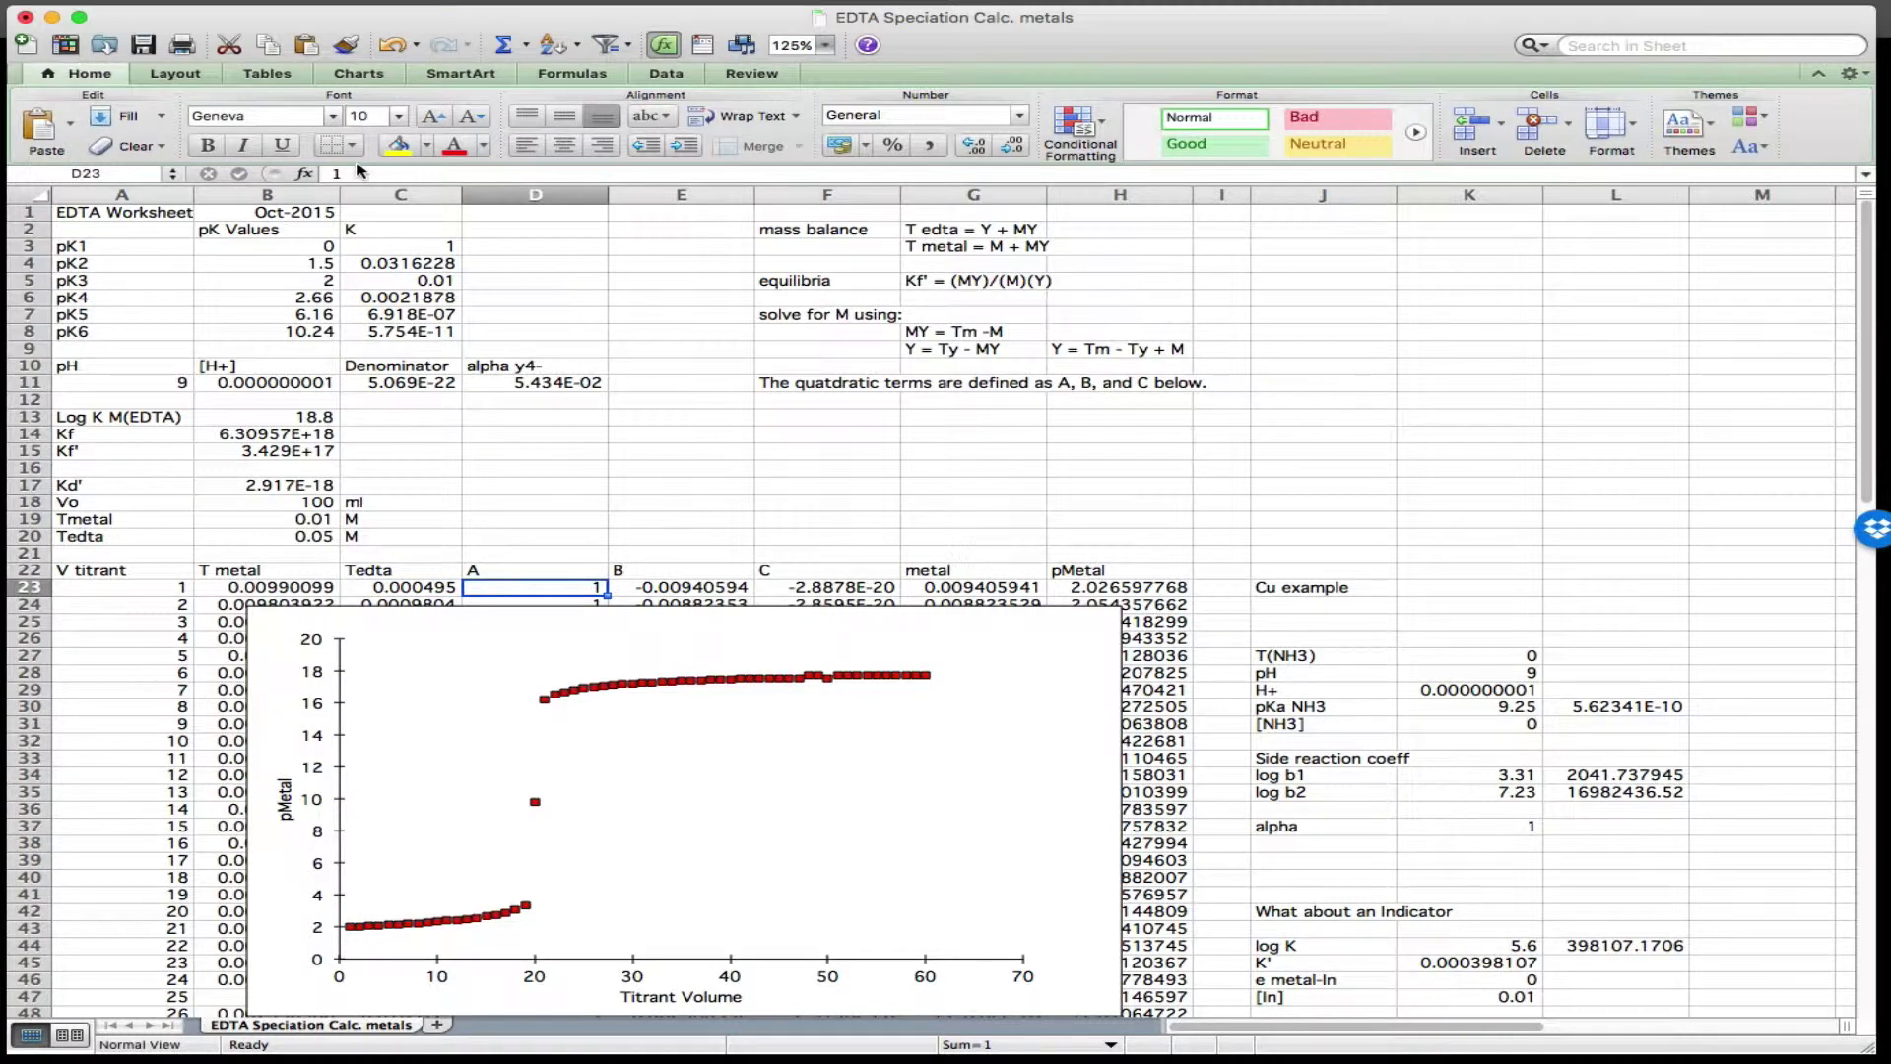
- Trace the cell references in the quadratic B and C term formulas in E23 and F23
click(670, 586)
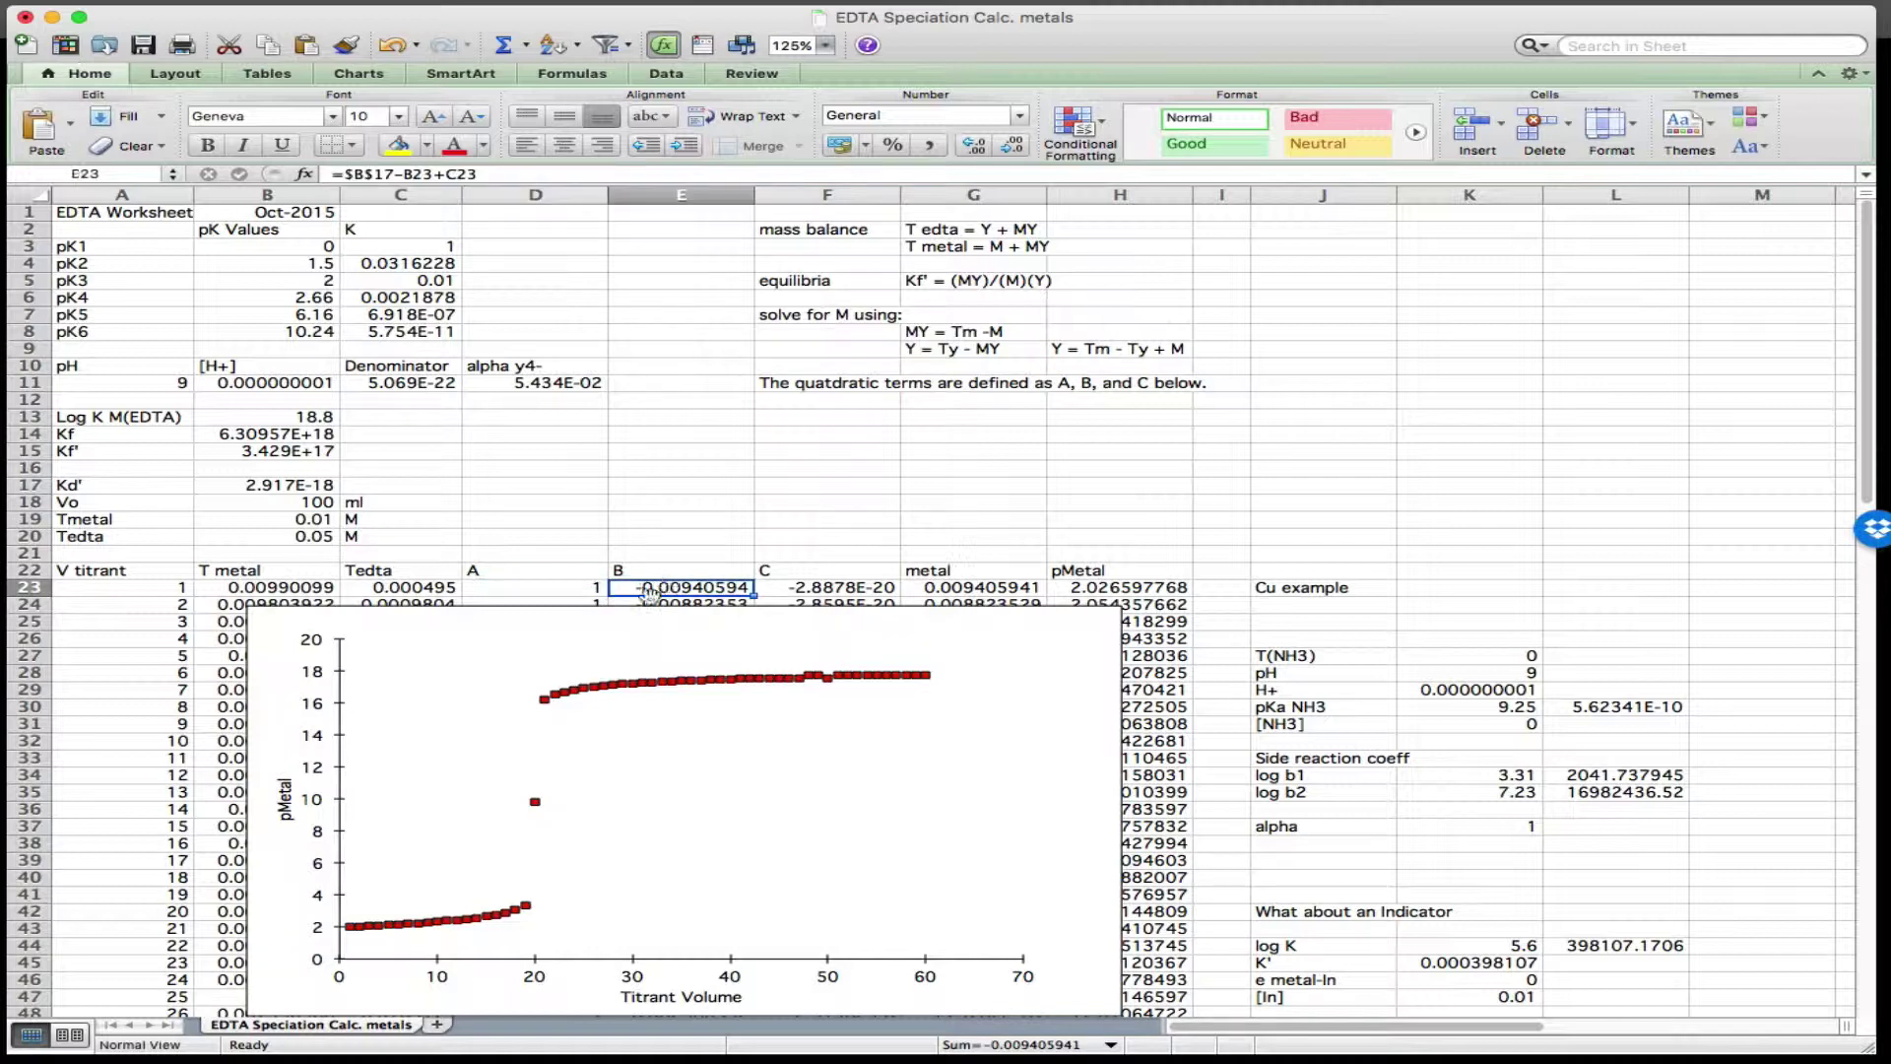
click(505, 174)
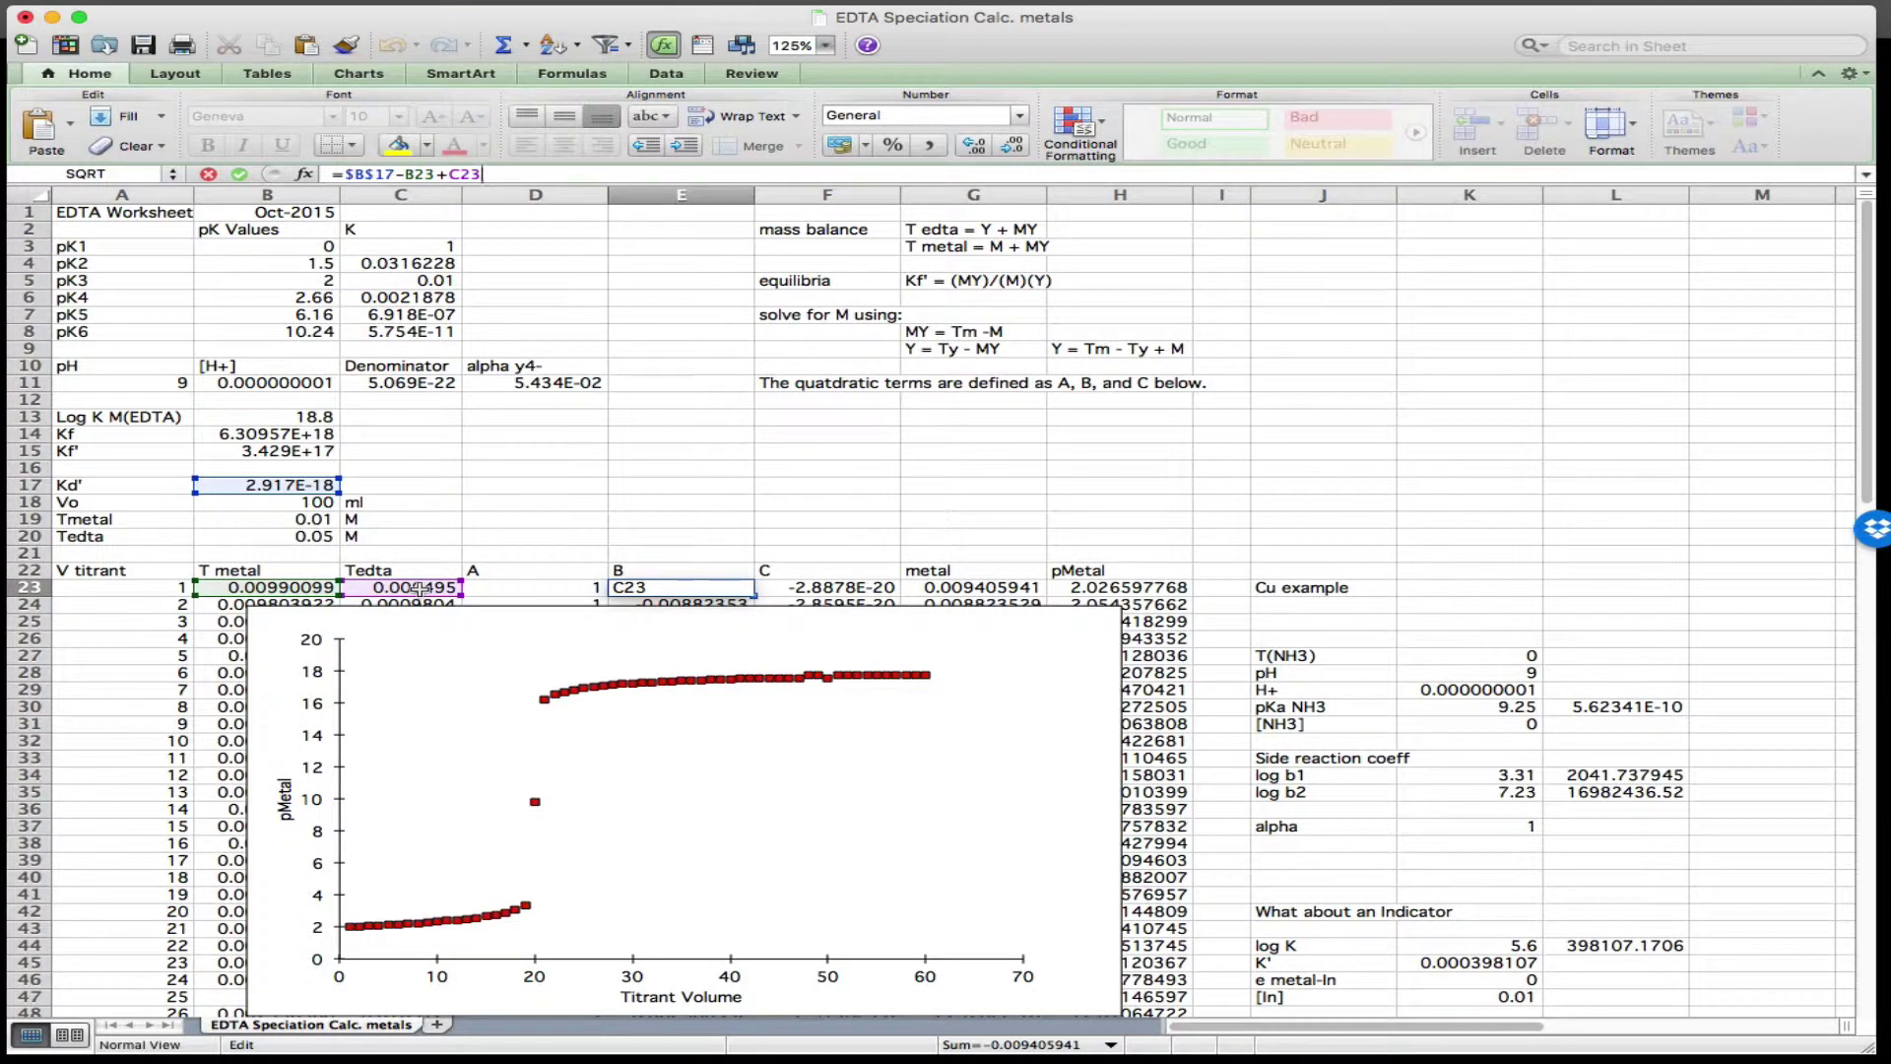
key(Return)
click(857, 587)
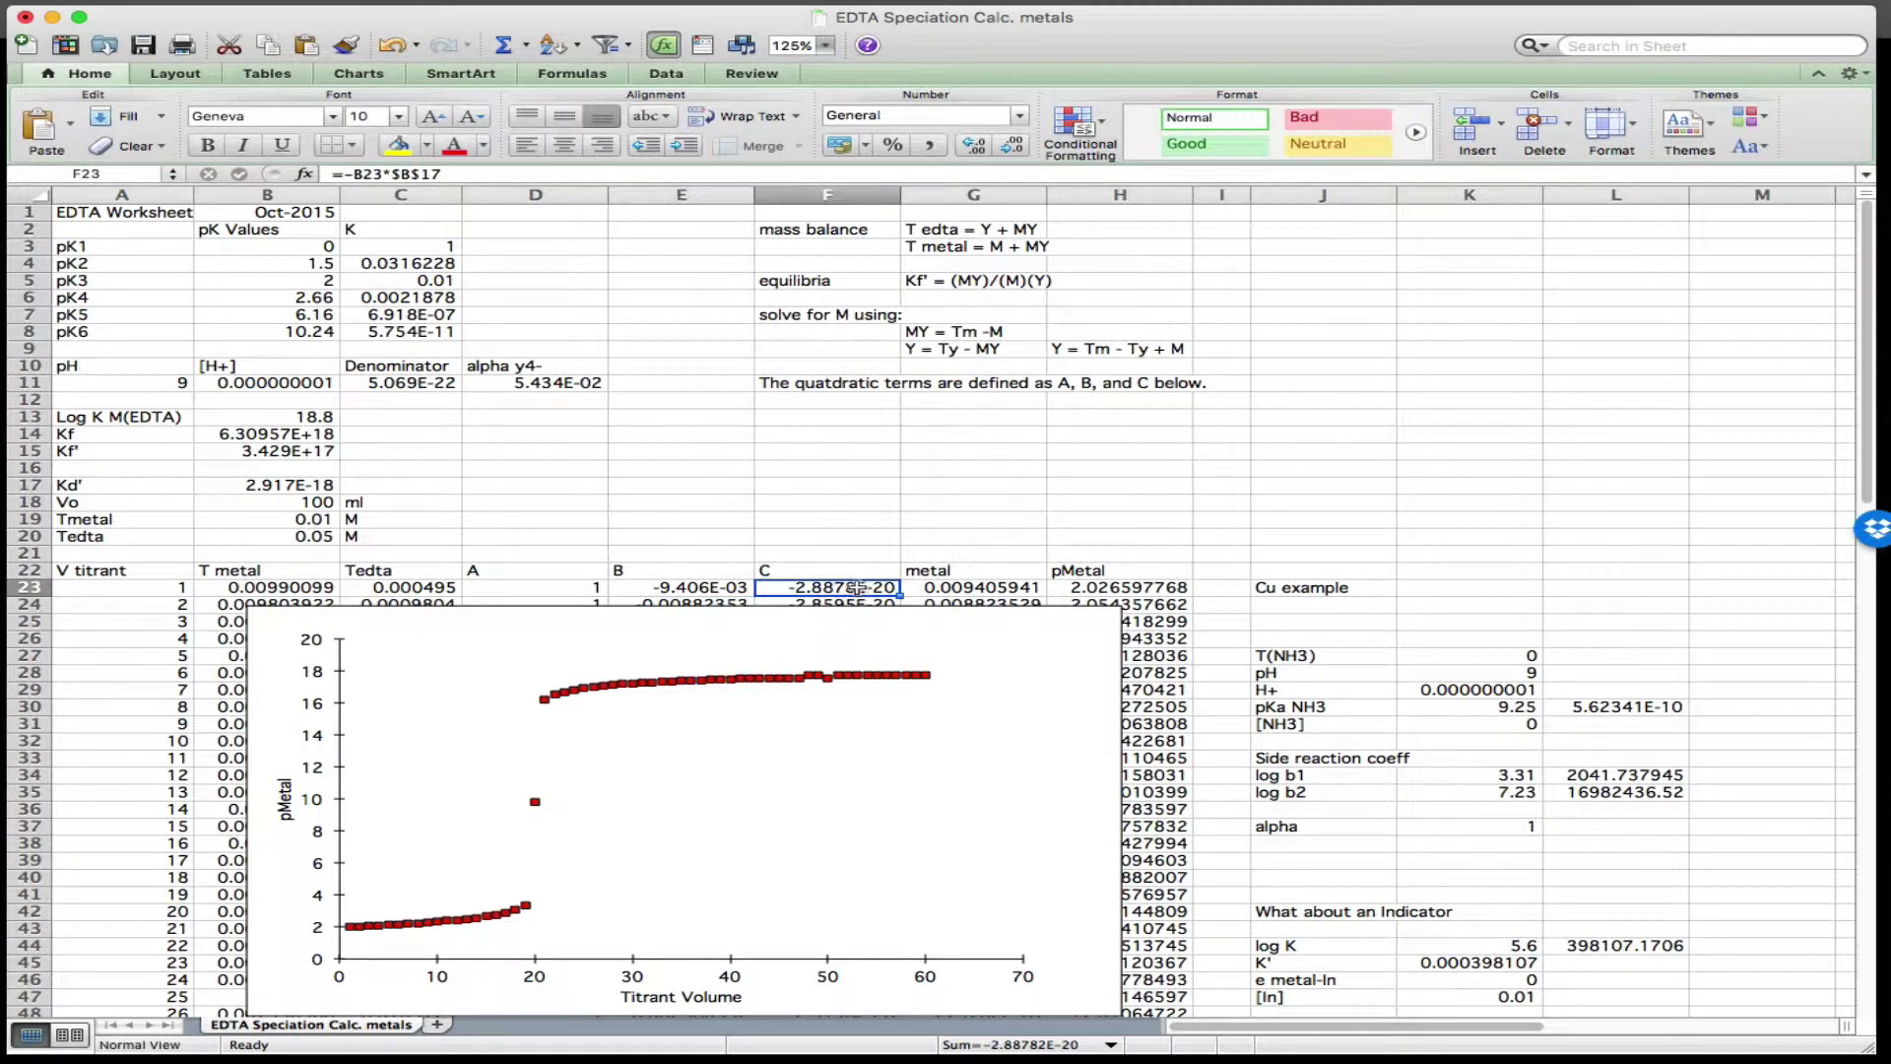
click(509, 174)
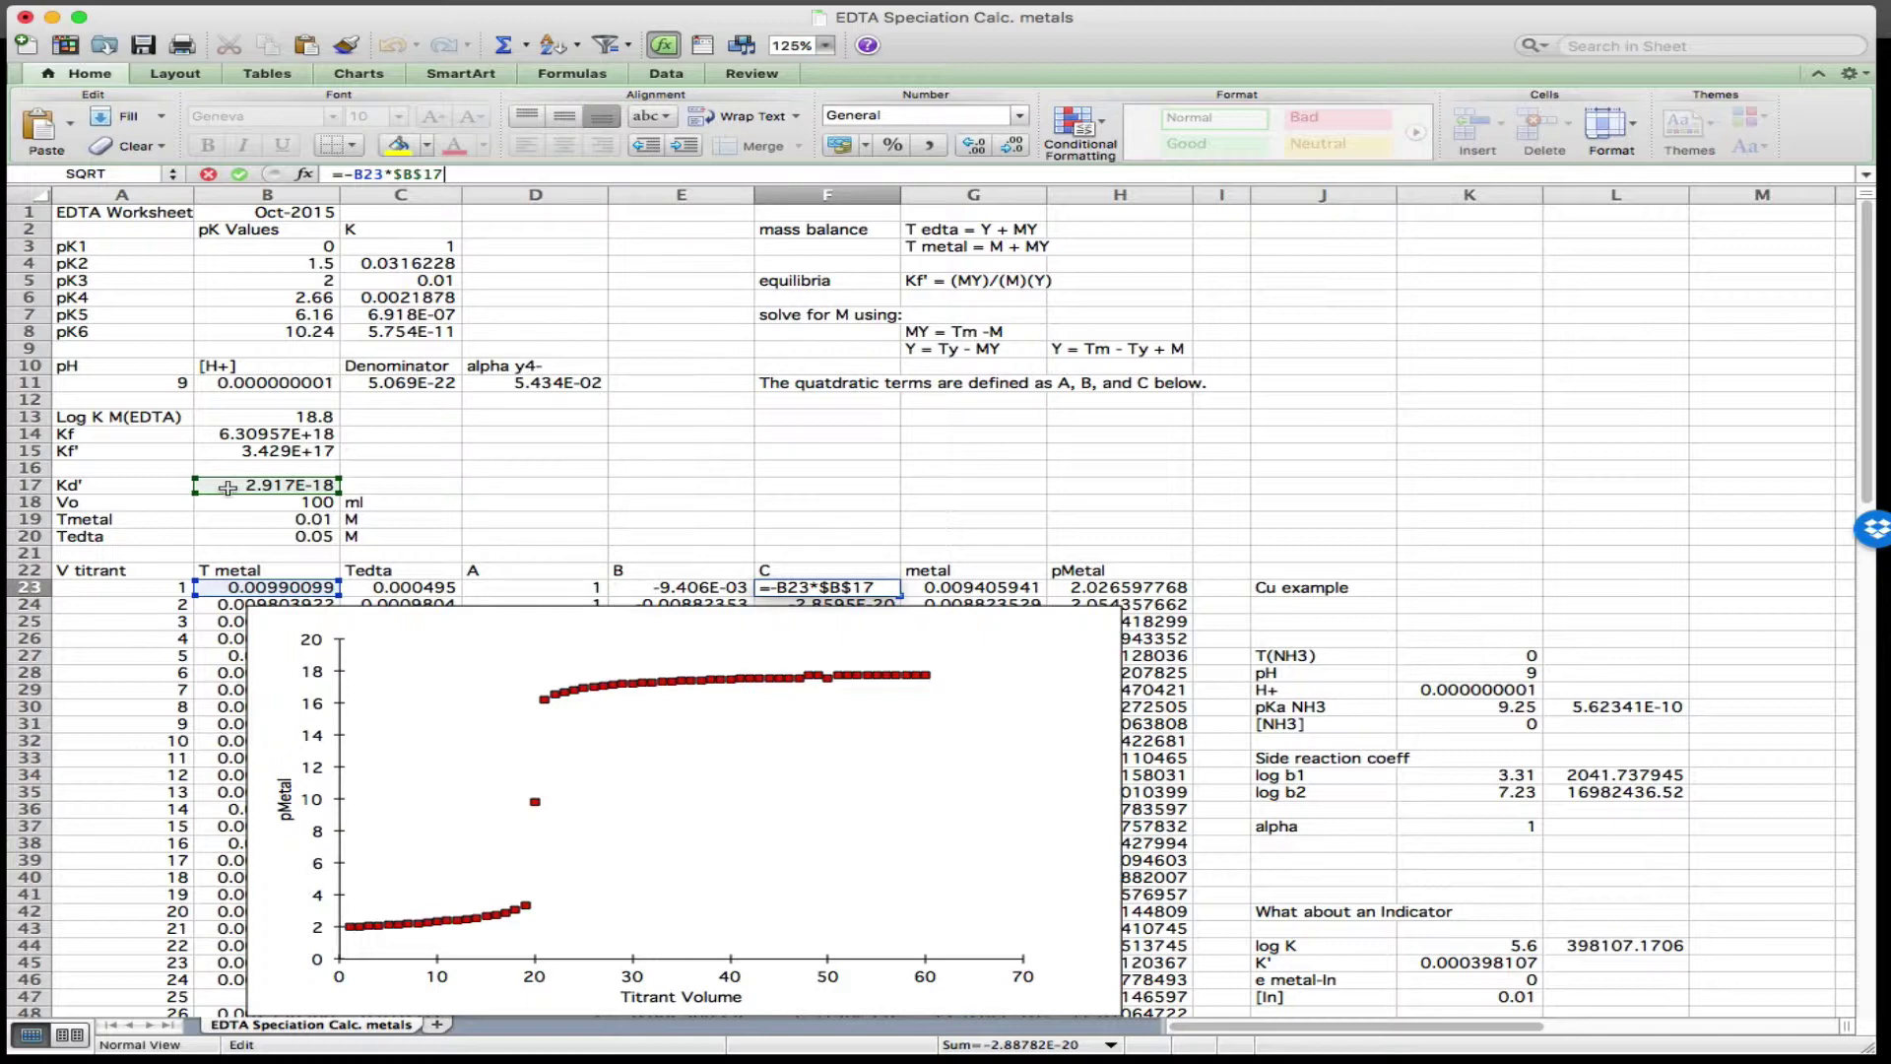
key(Return)
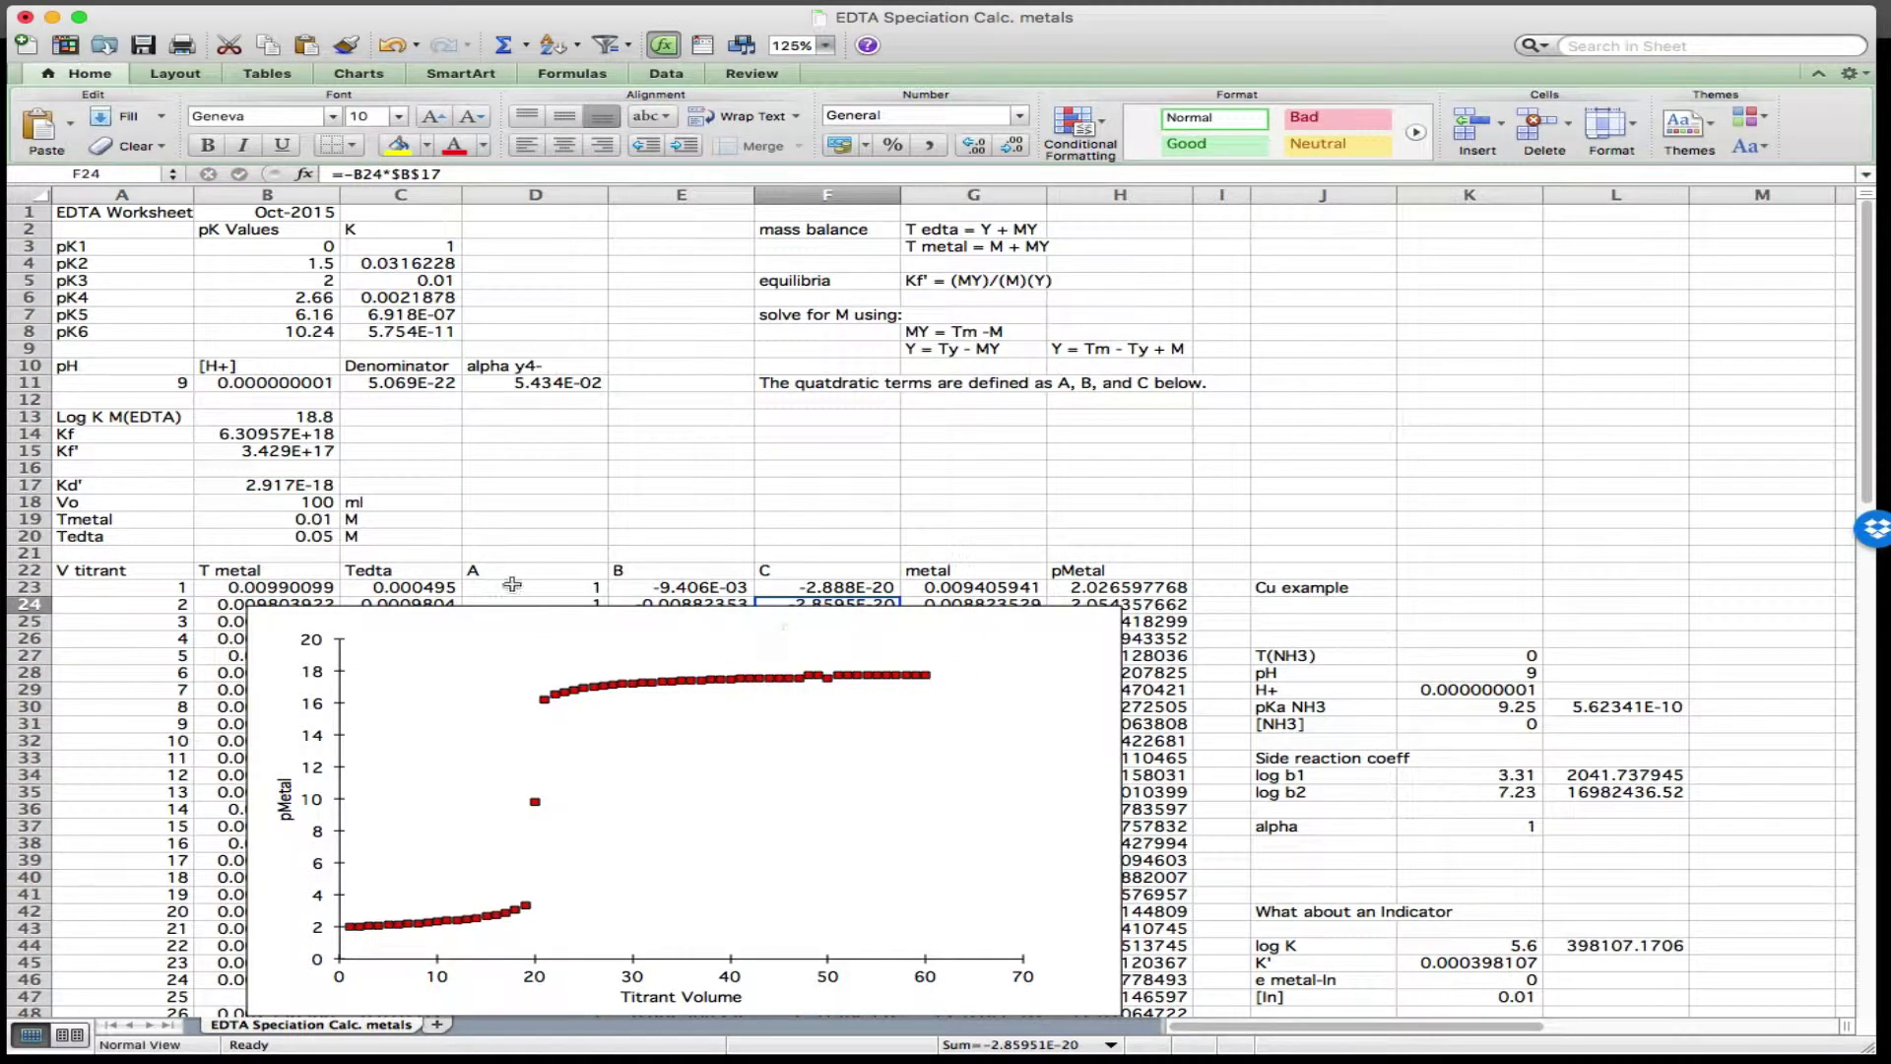
- Examine the quadratic solution formula for metal in G23 and the pMetal formula in H23
click(1027, 588)
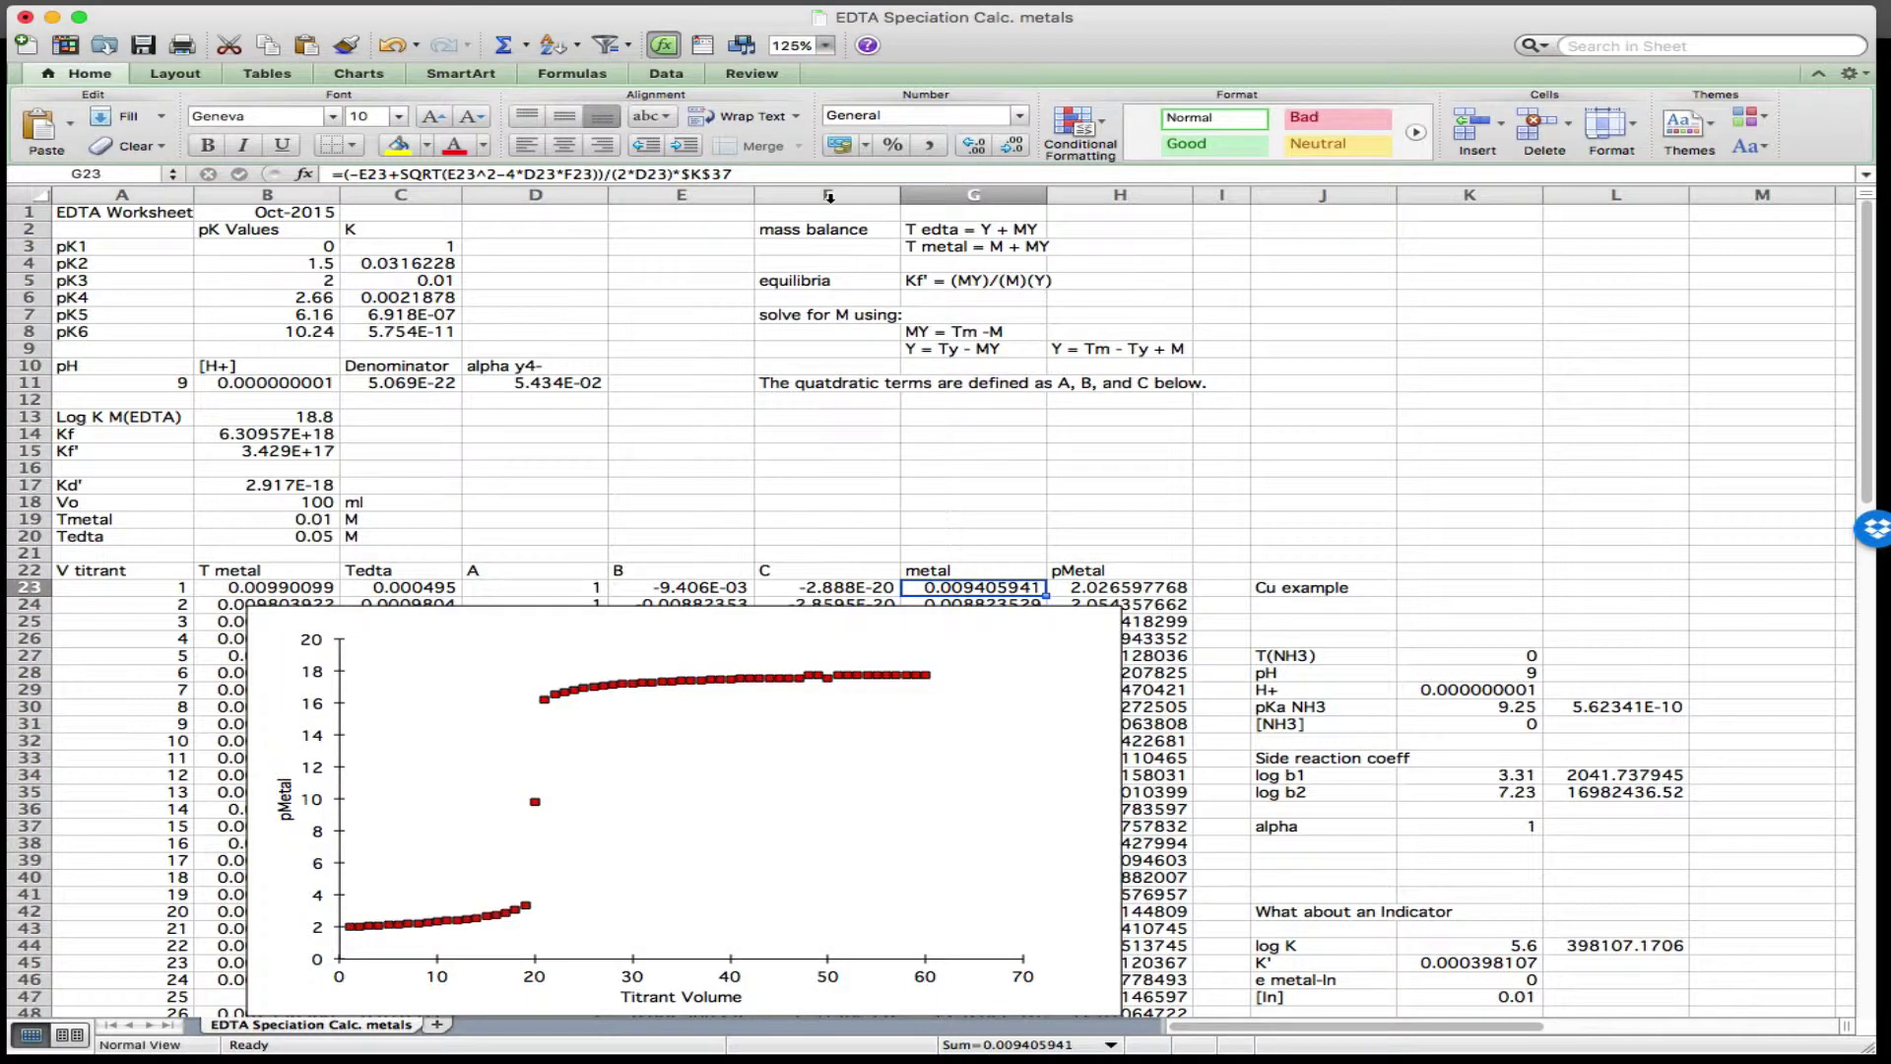
click(757, 176)
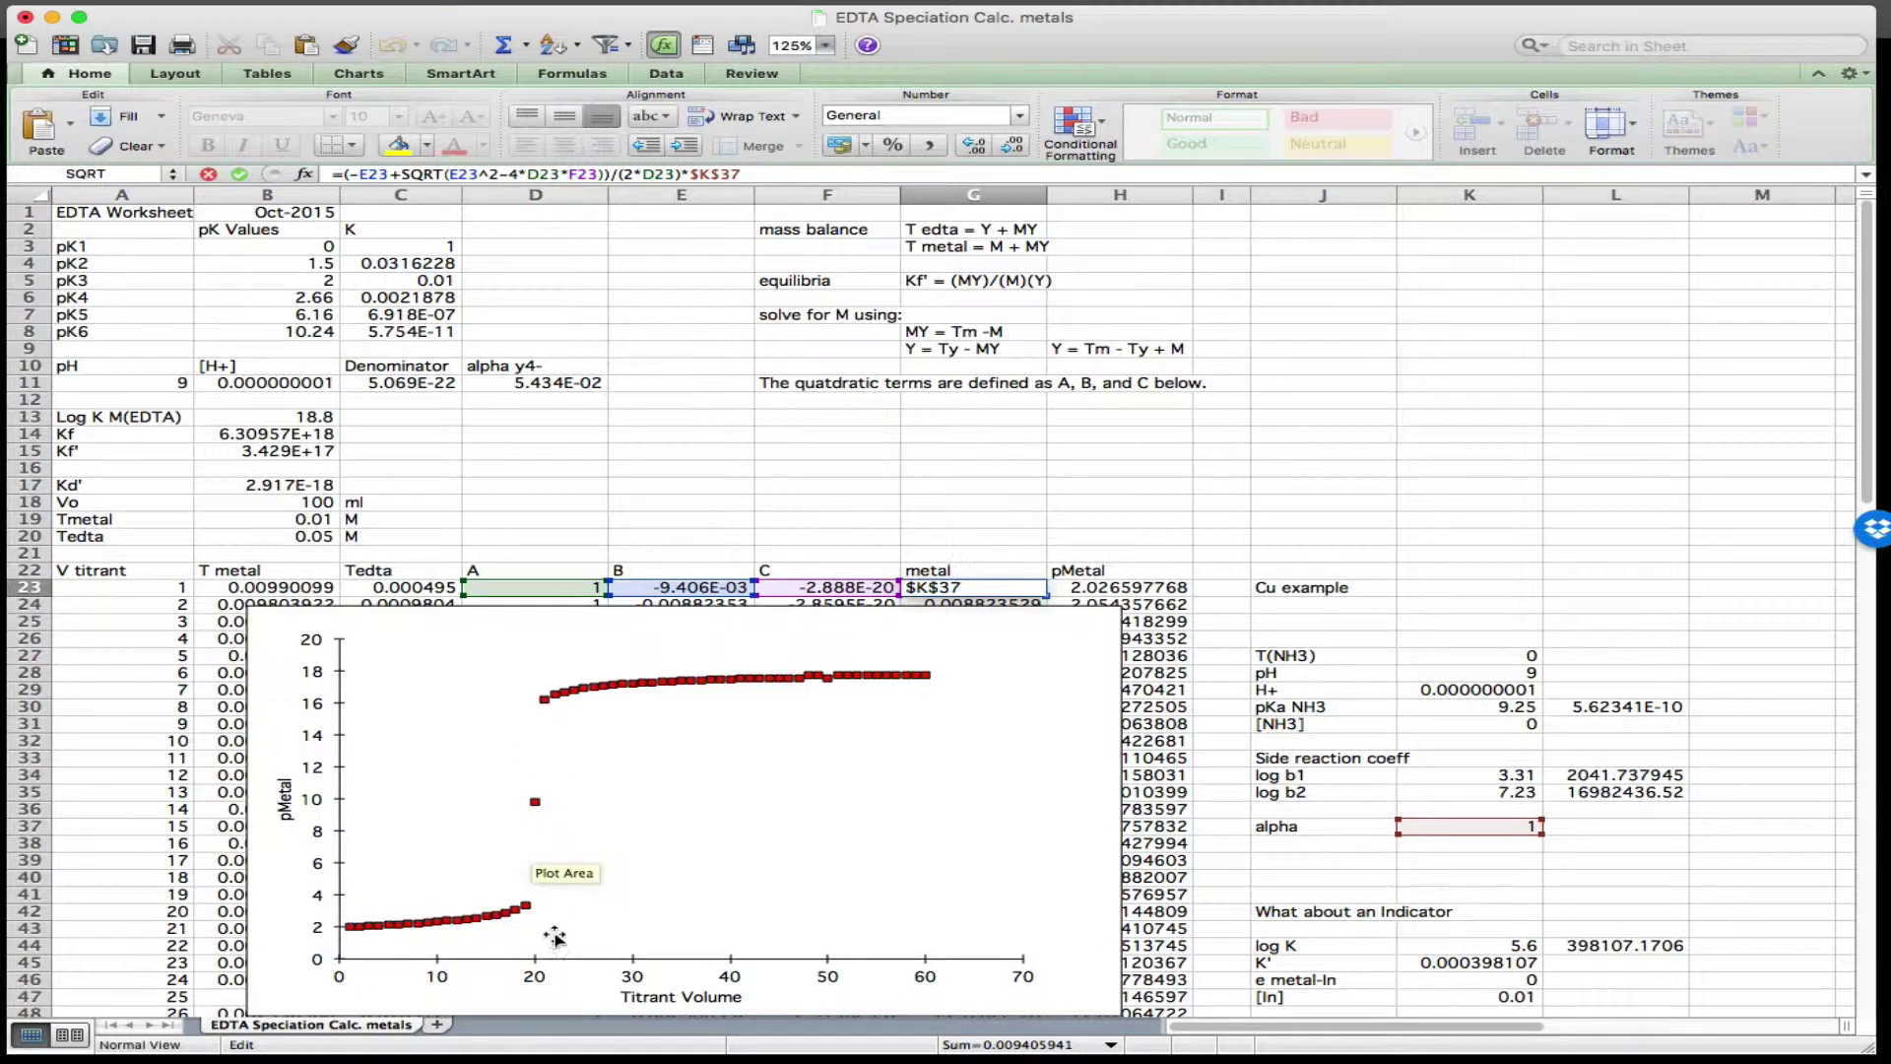
key(Return)
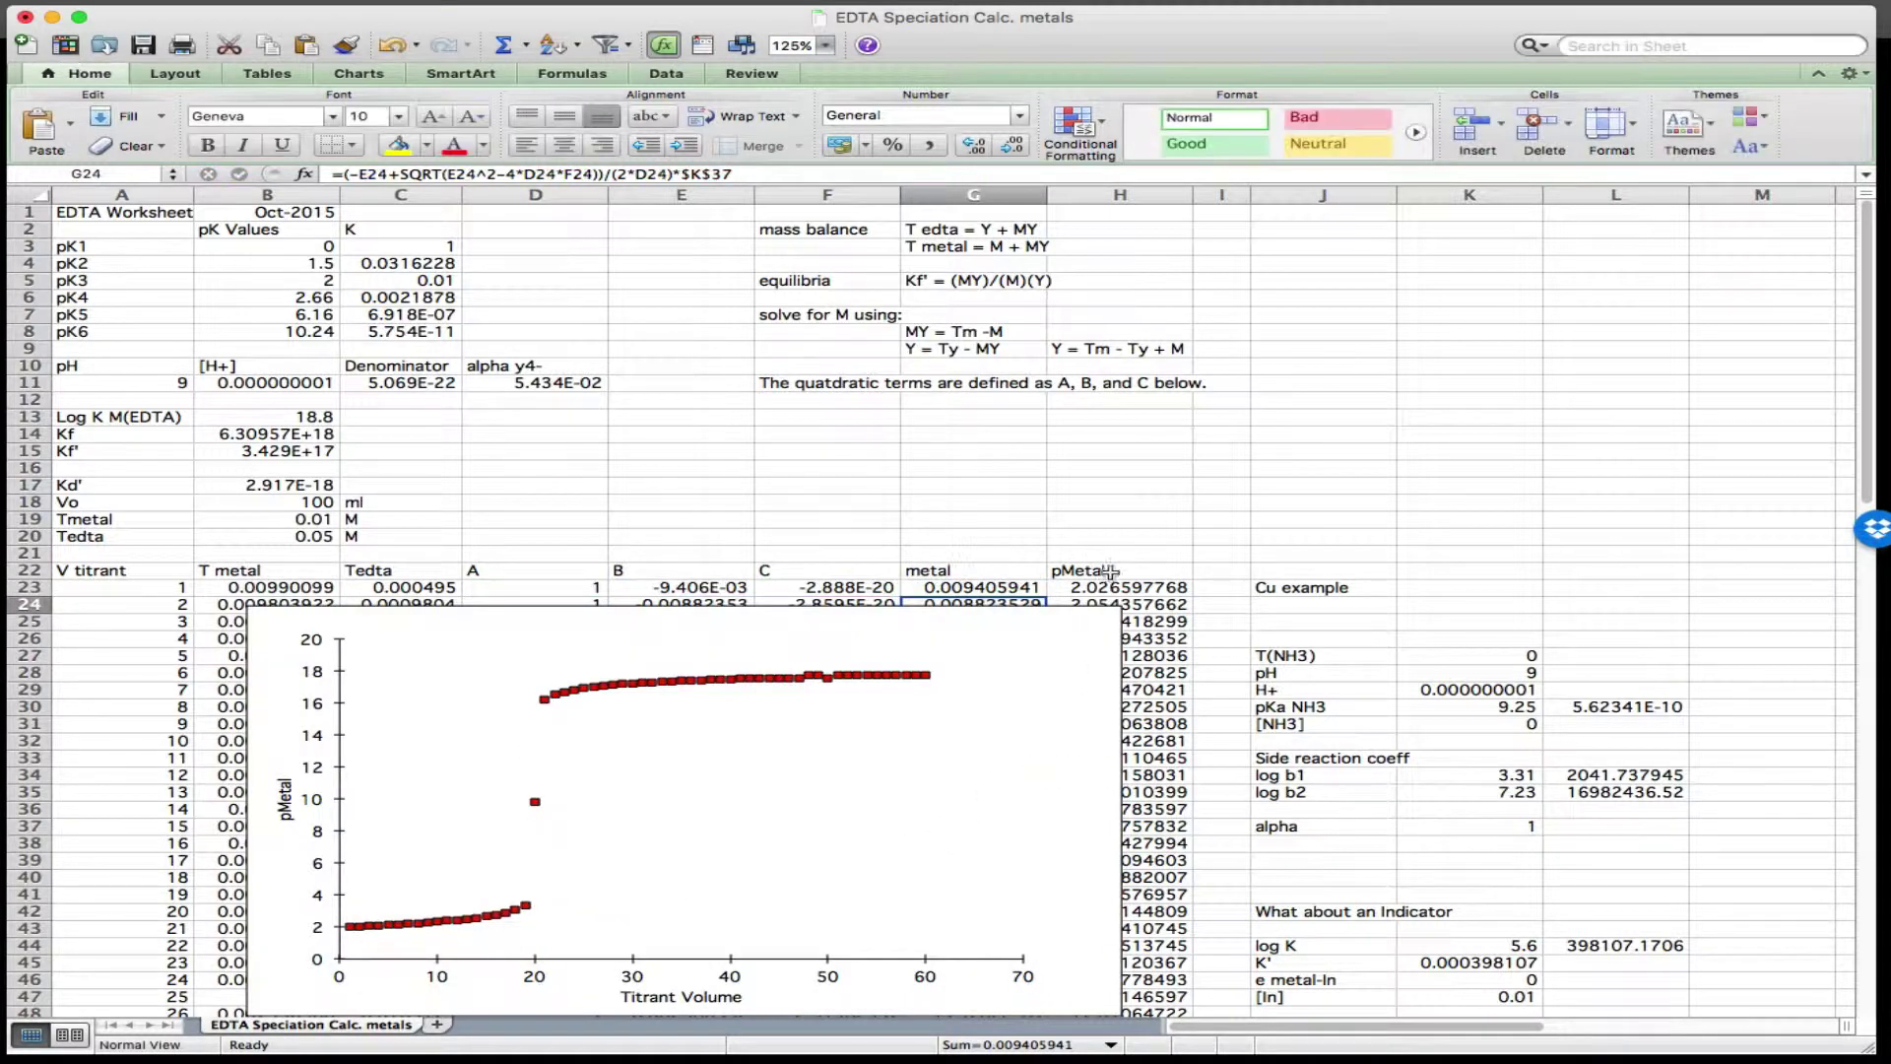
click(1123, 587)
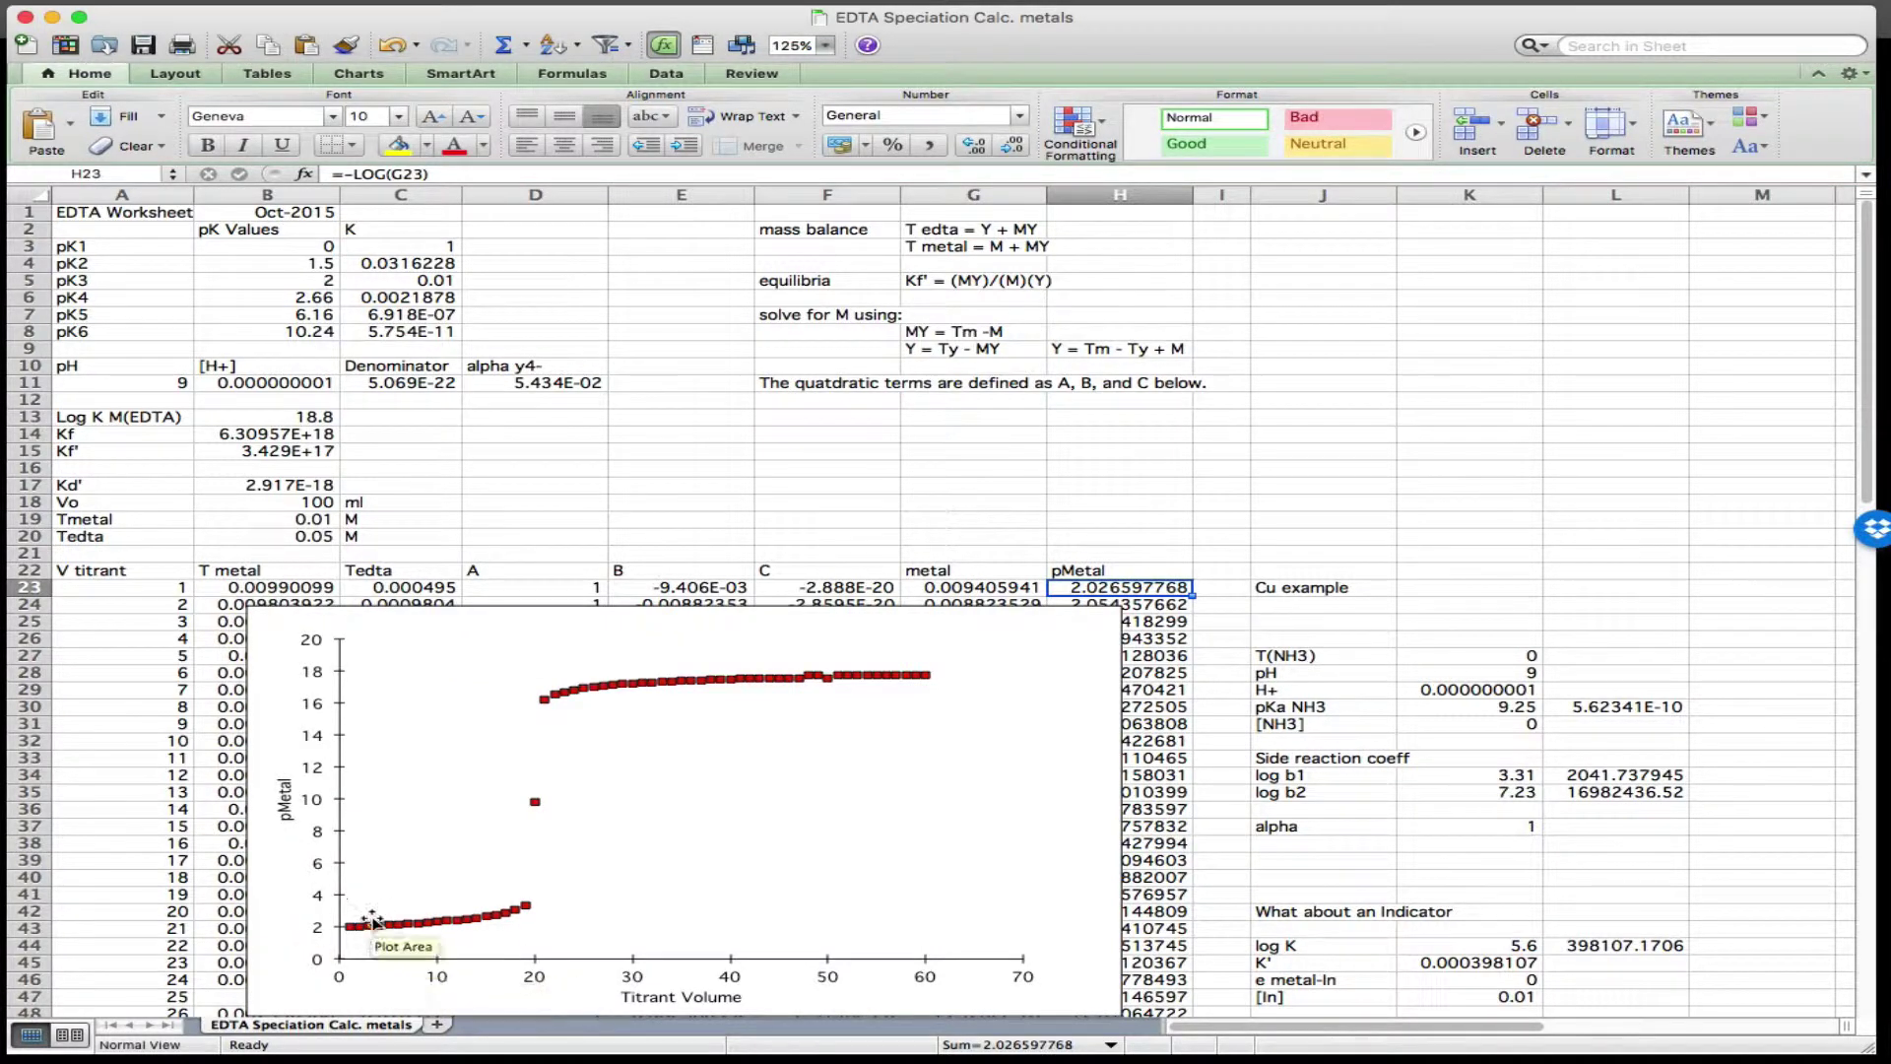
mouse_move(870, 683)
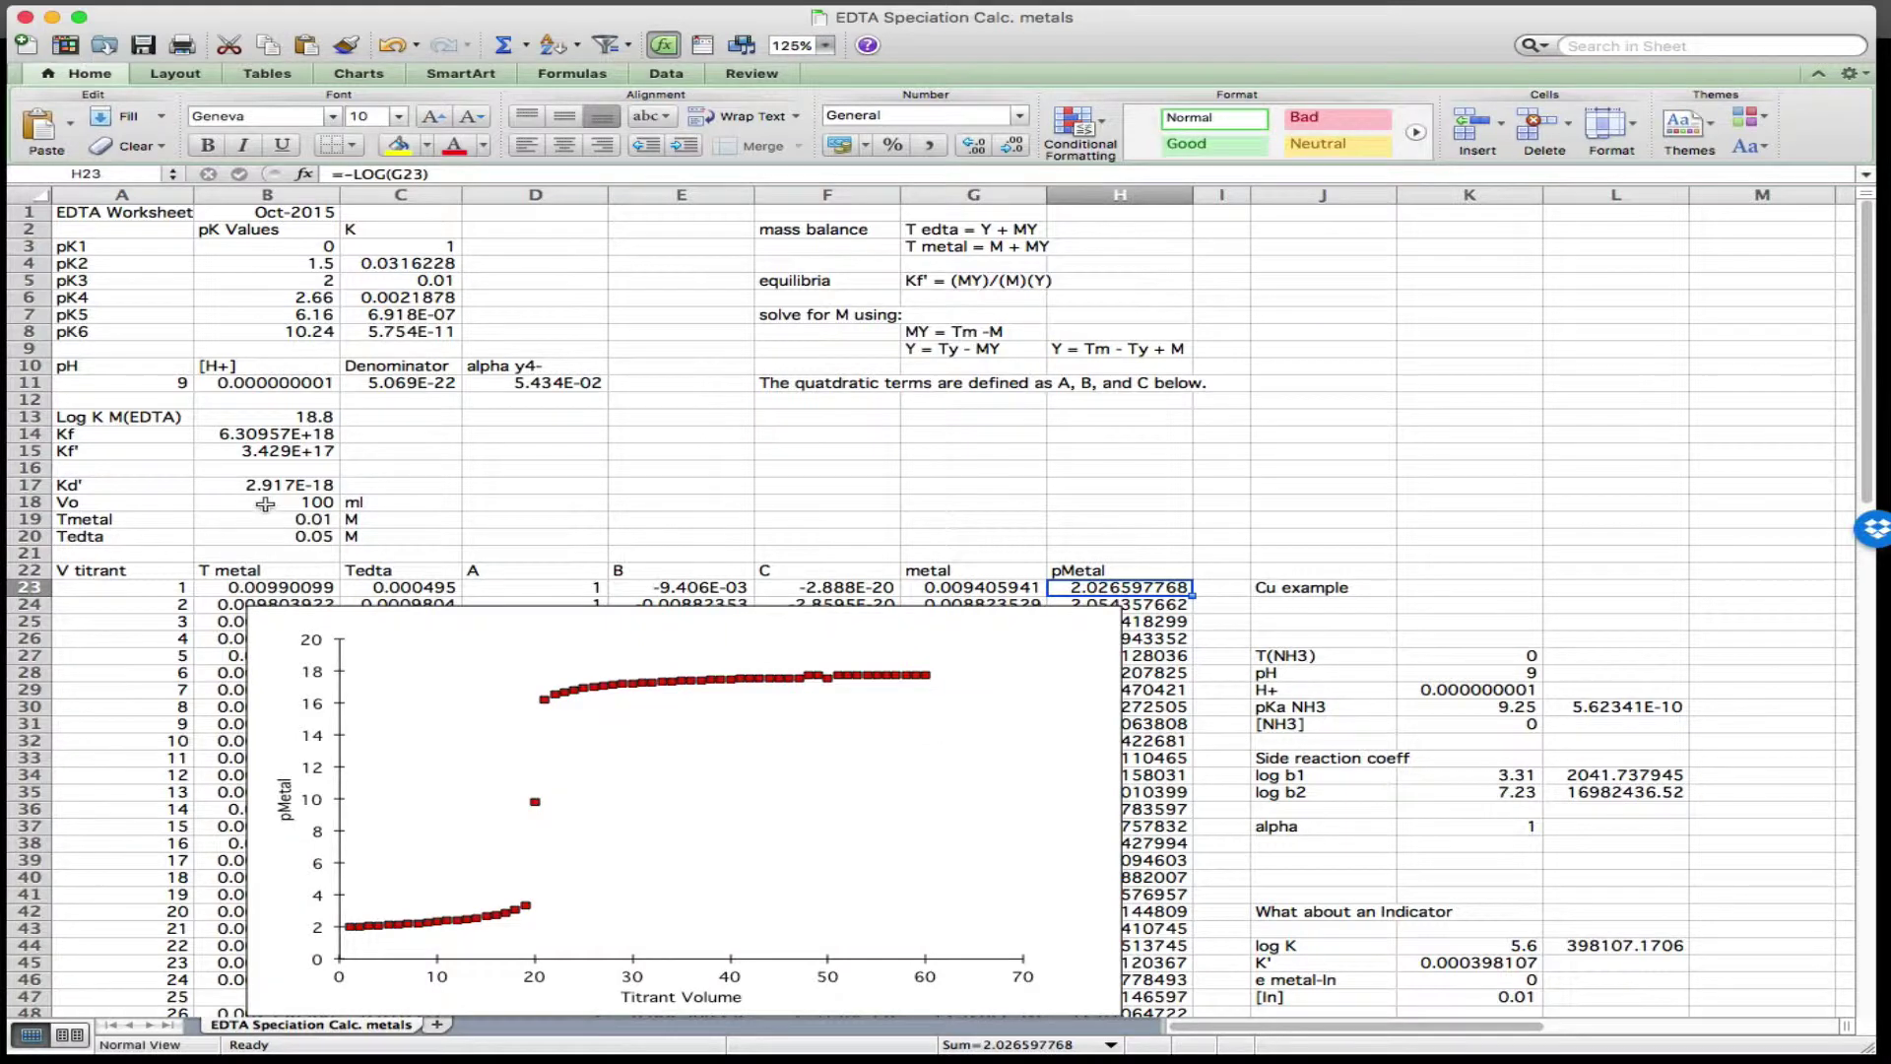
- Set the initial volume Vo to 200 ml
click(265, 504)
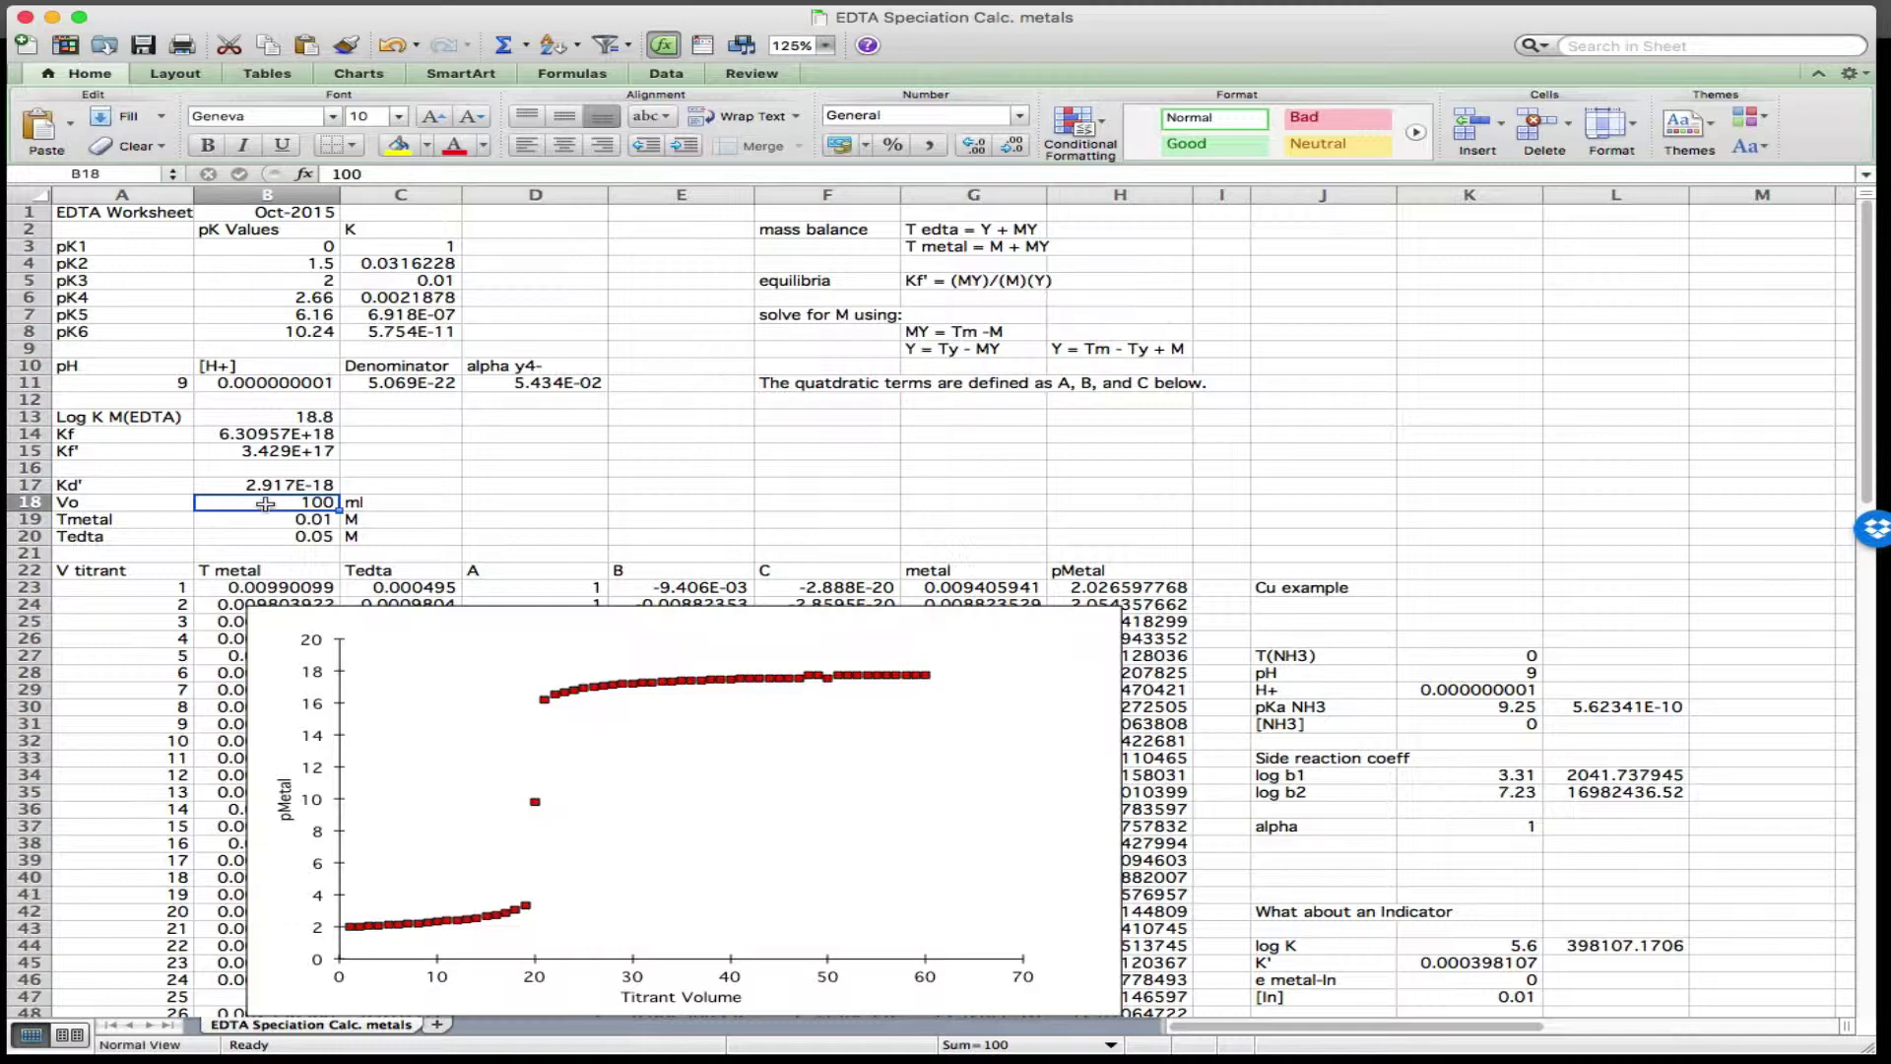
text(200)
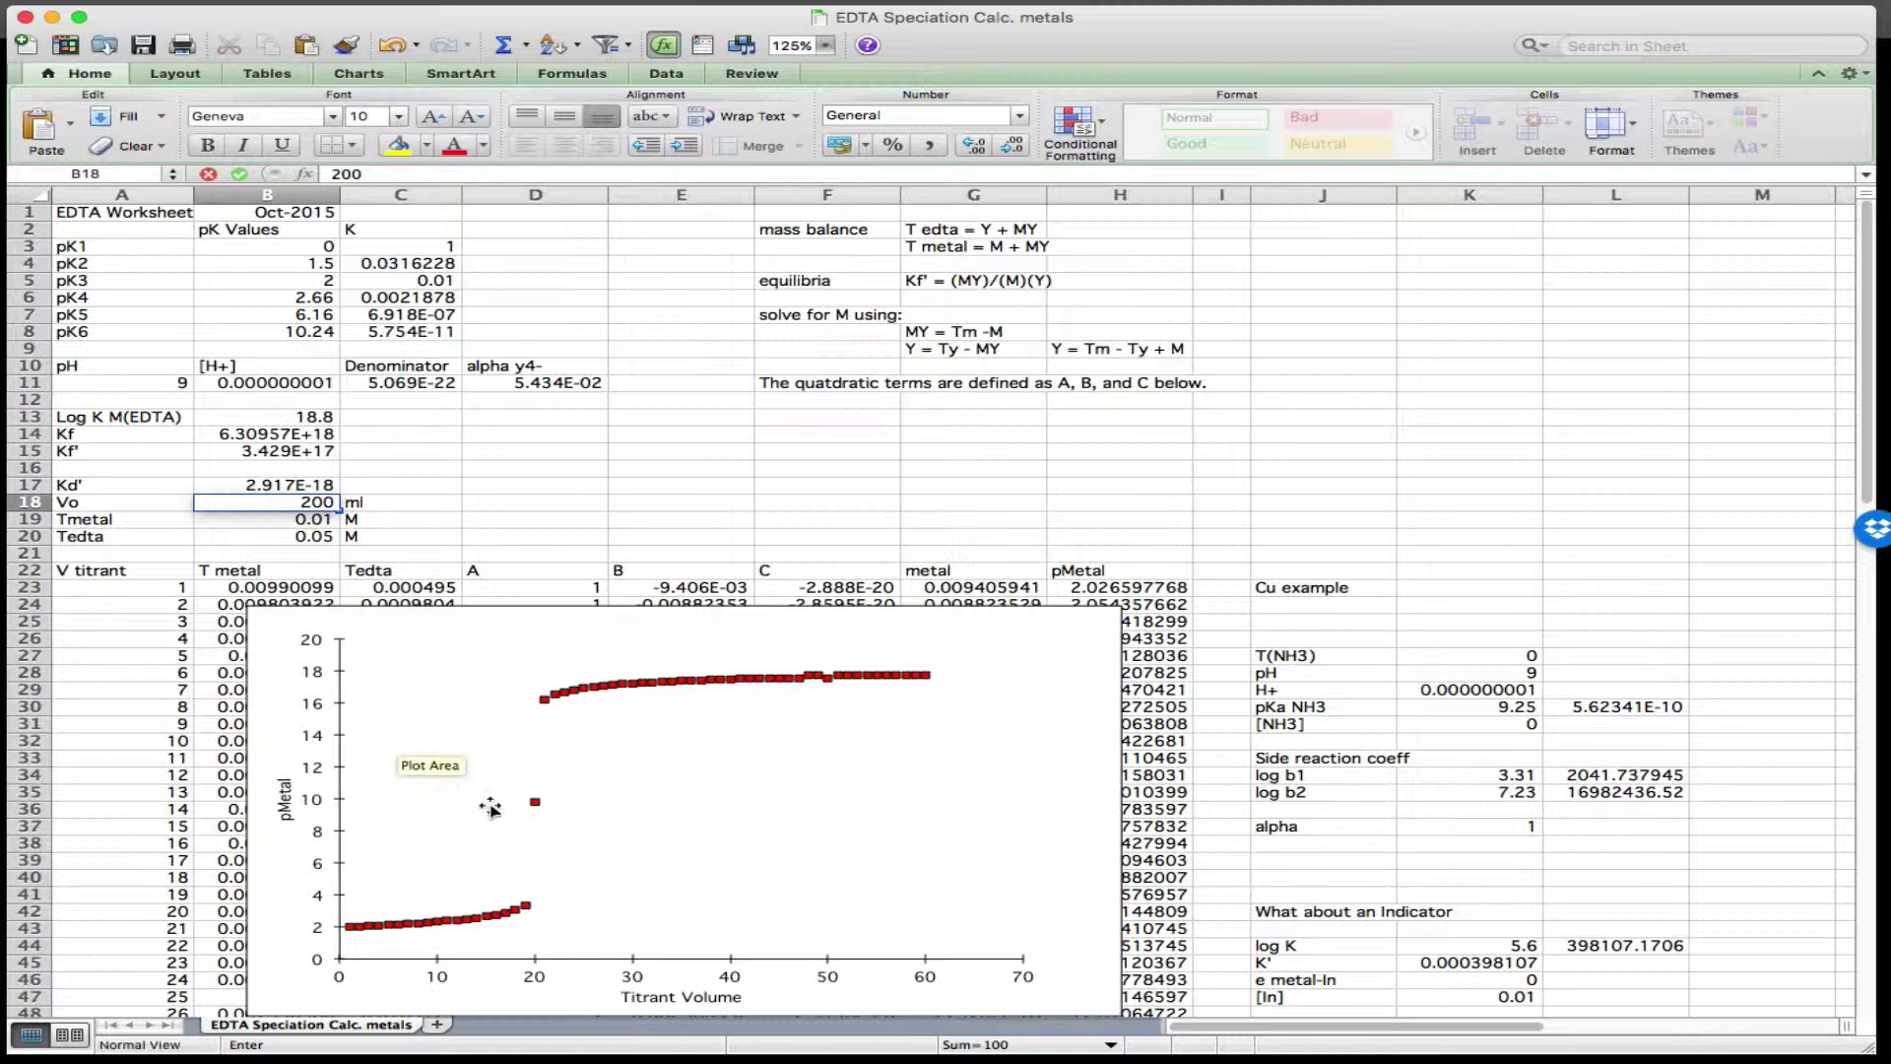
mouse_move(535, 808)
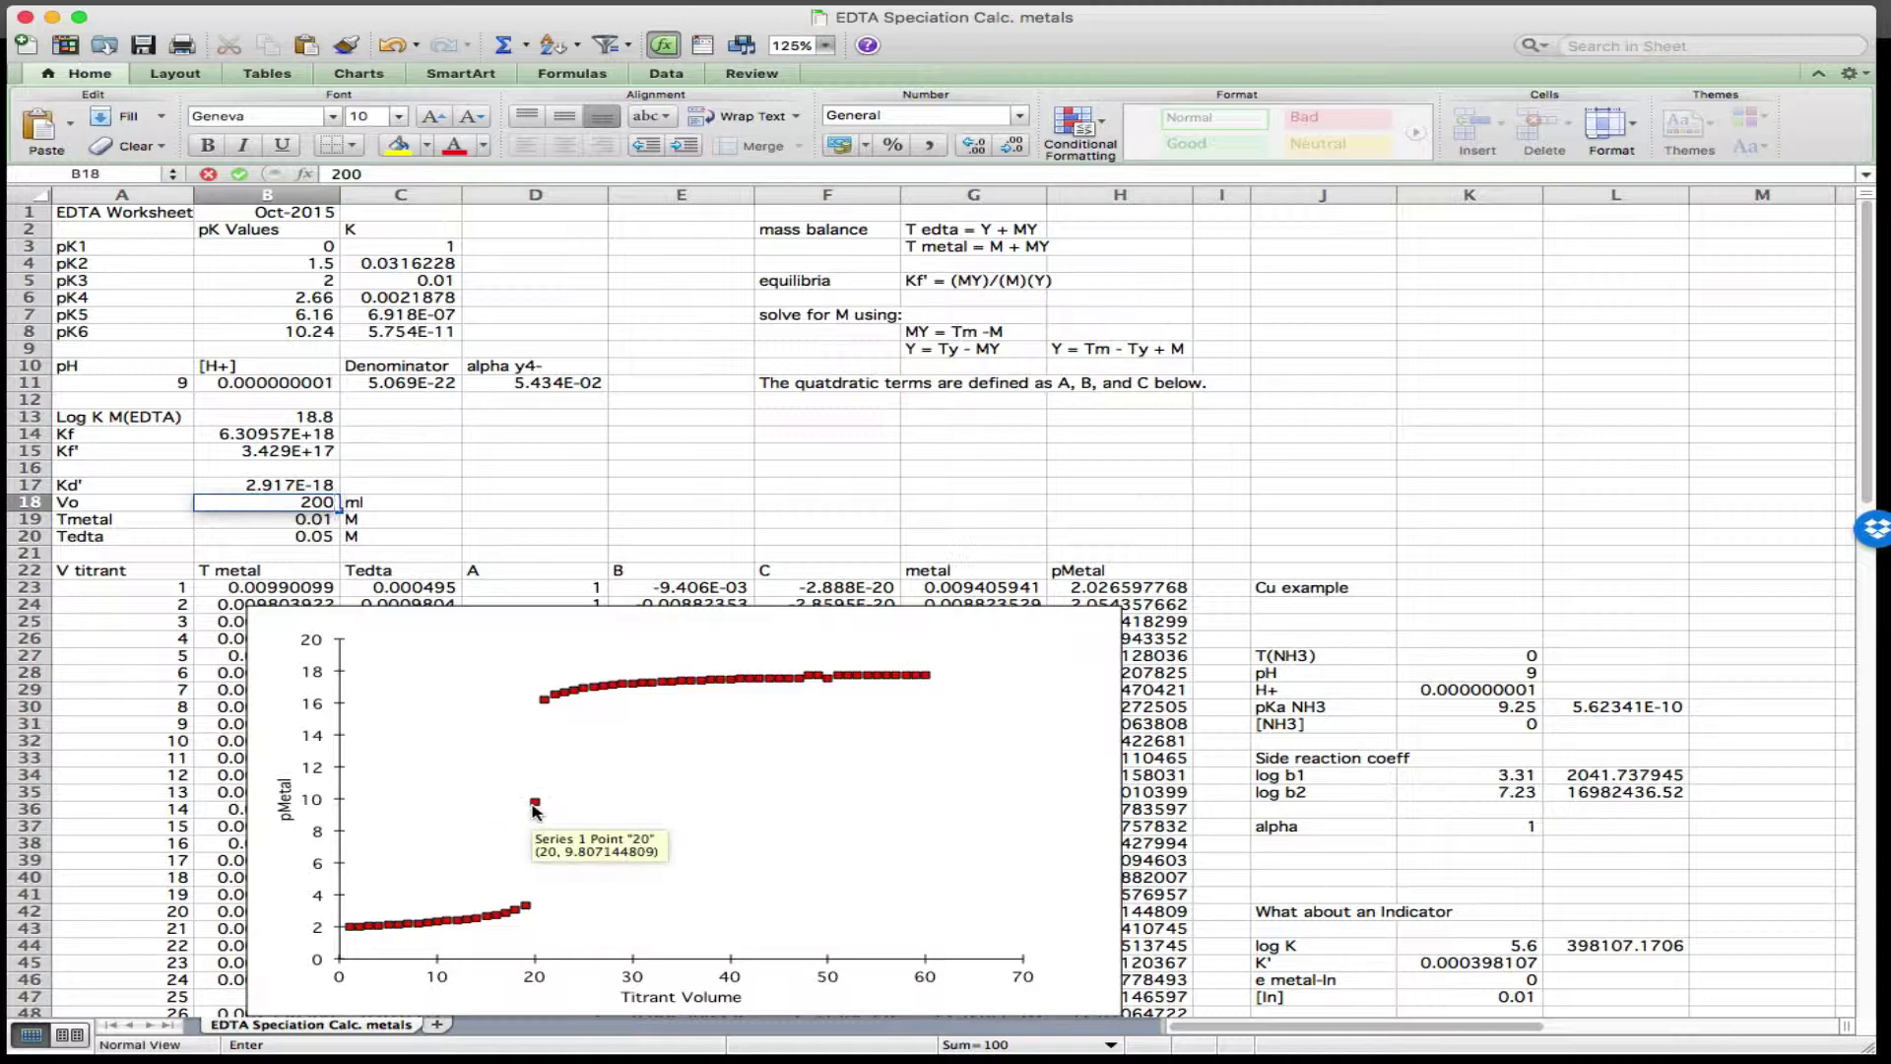
key(Return)
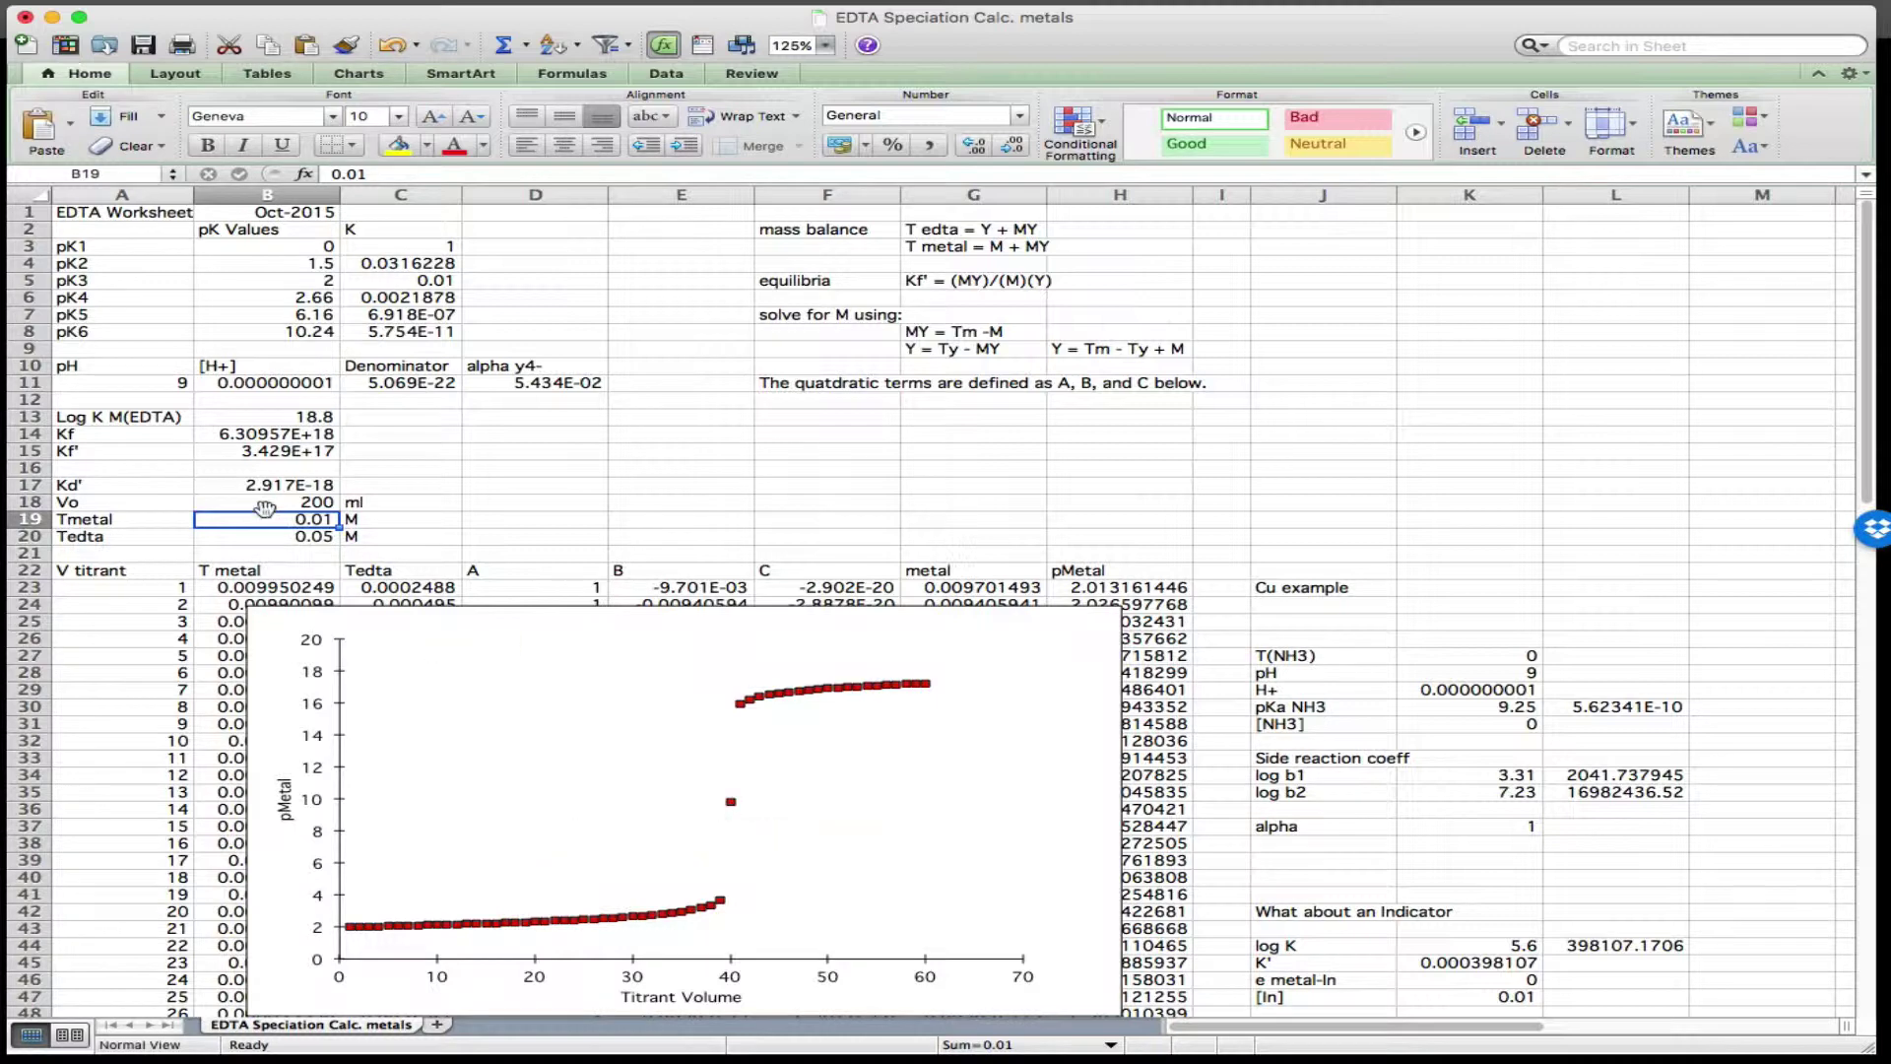
- Set the initial volume Vo back to 100 ml
click(251, 503)
text(100)
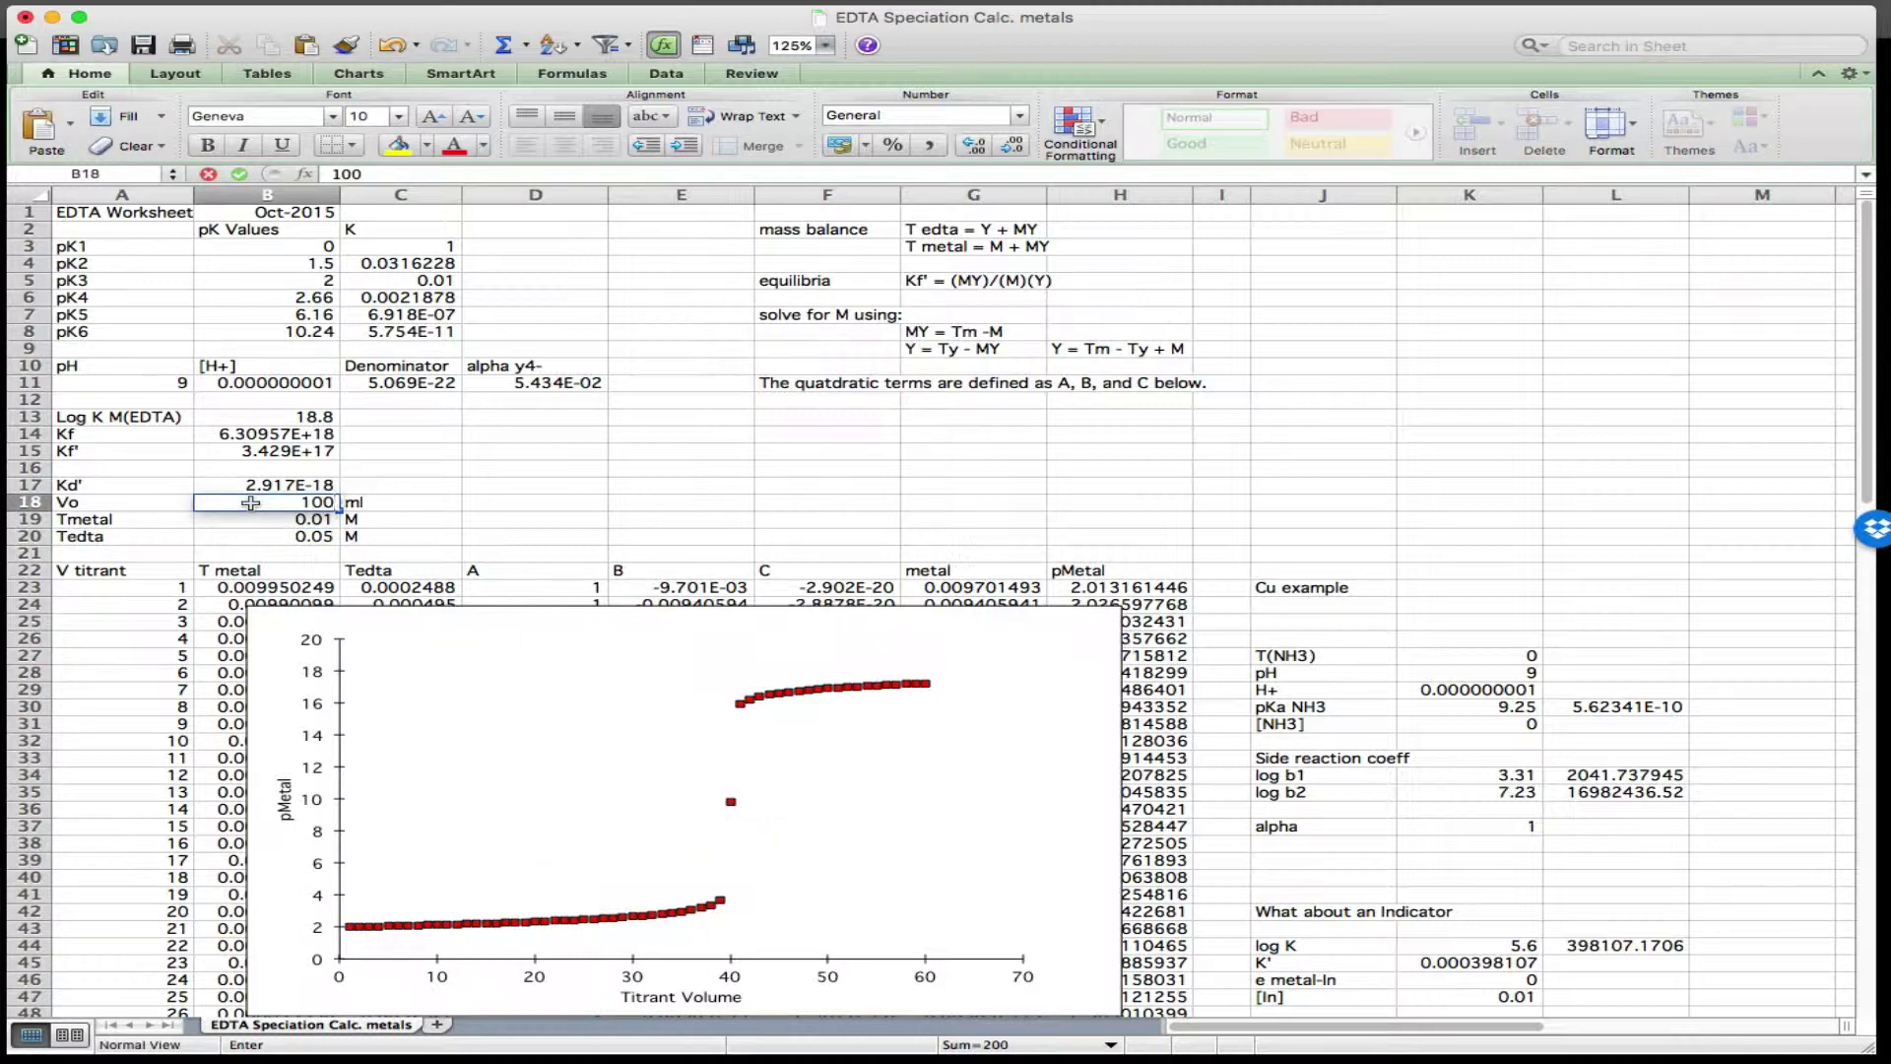
key(Return)
click(594, 521)
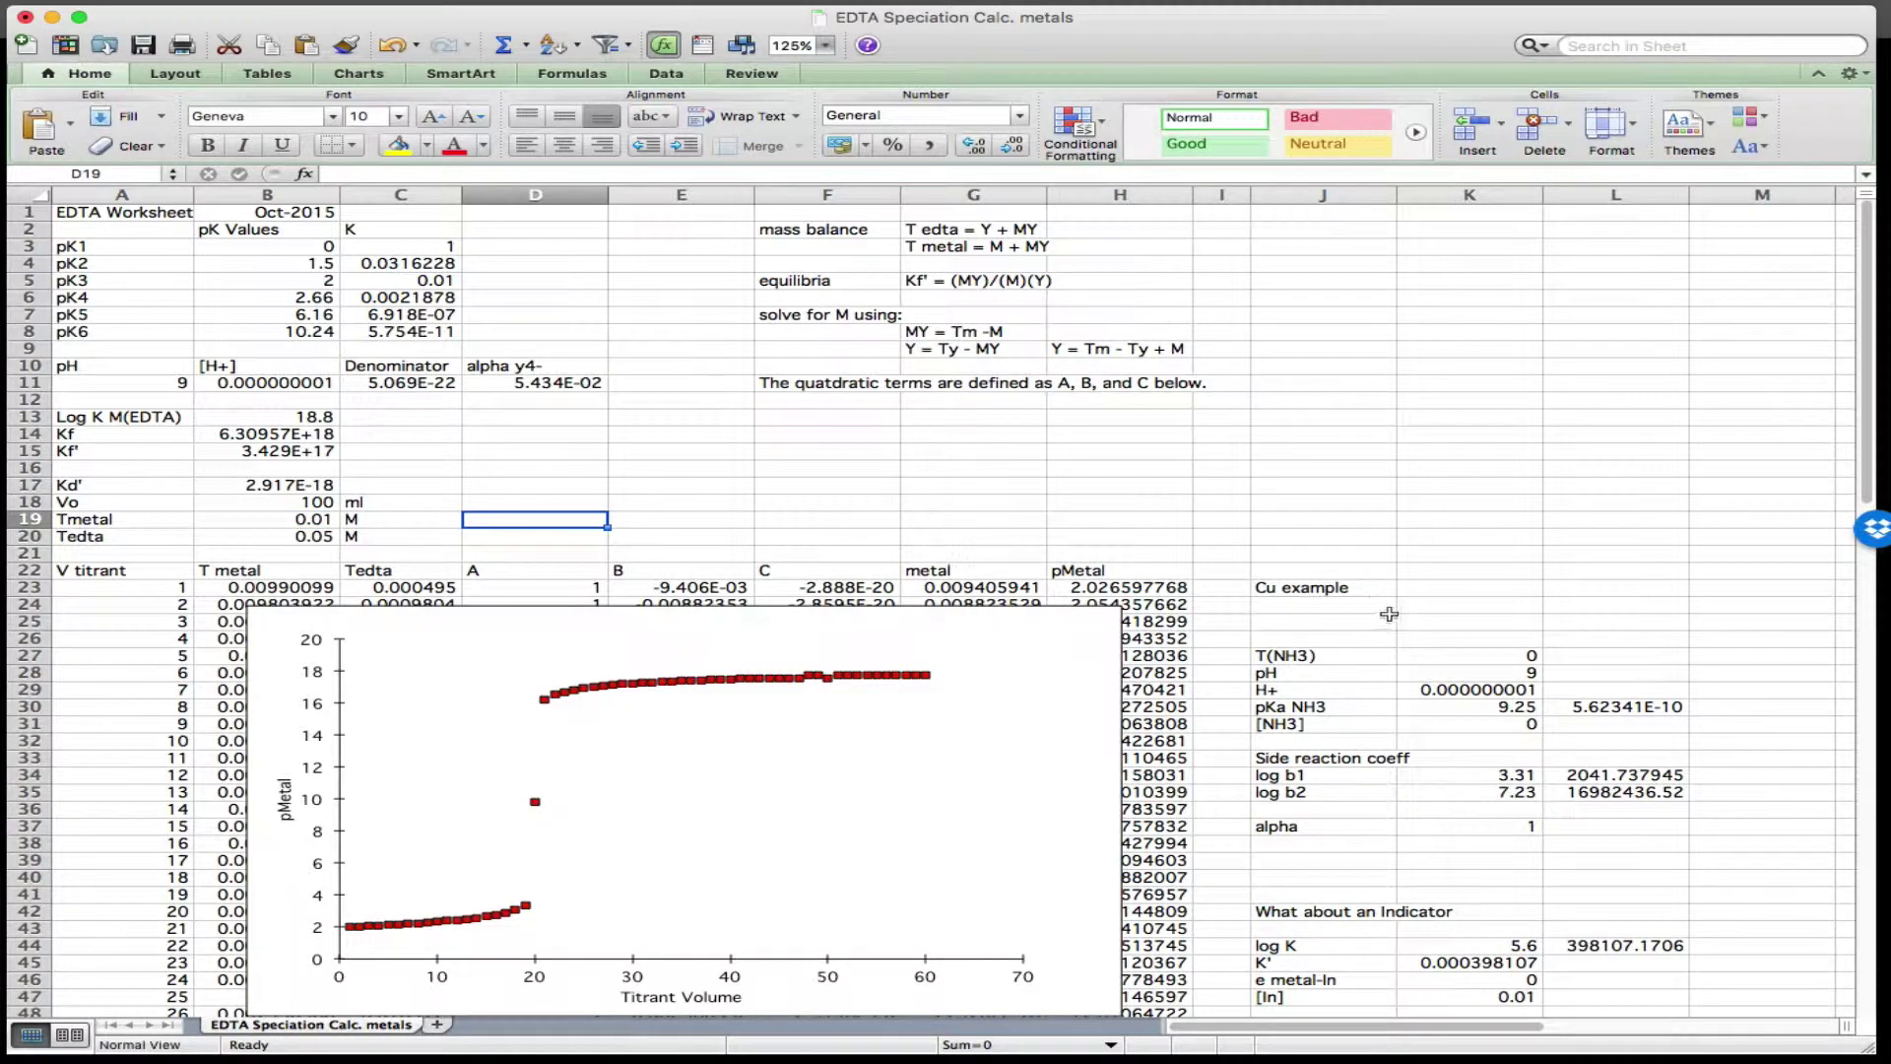
- Set the total ammonia concentration T(NH3) in the Cu example to 0.01
click(1486, 656)
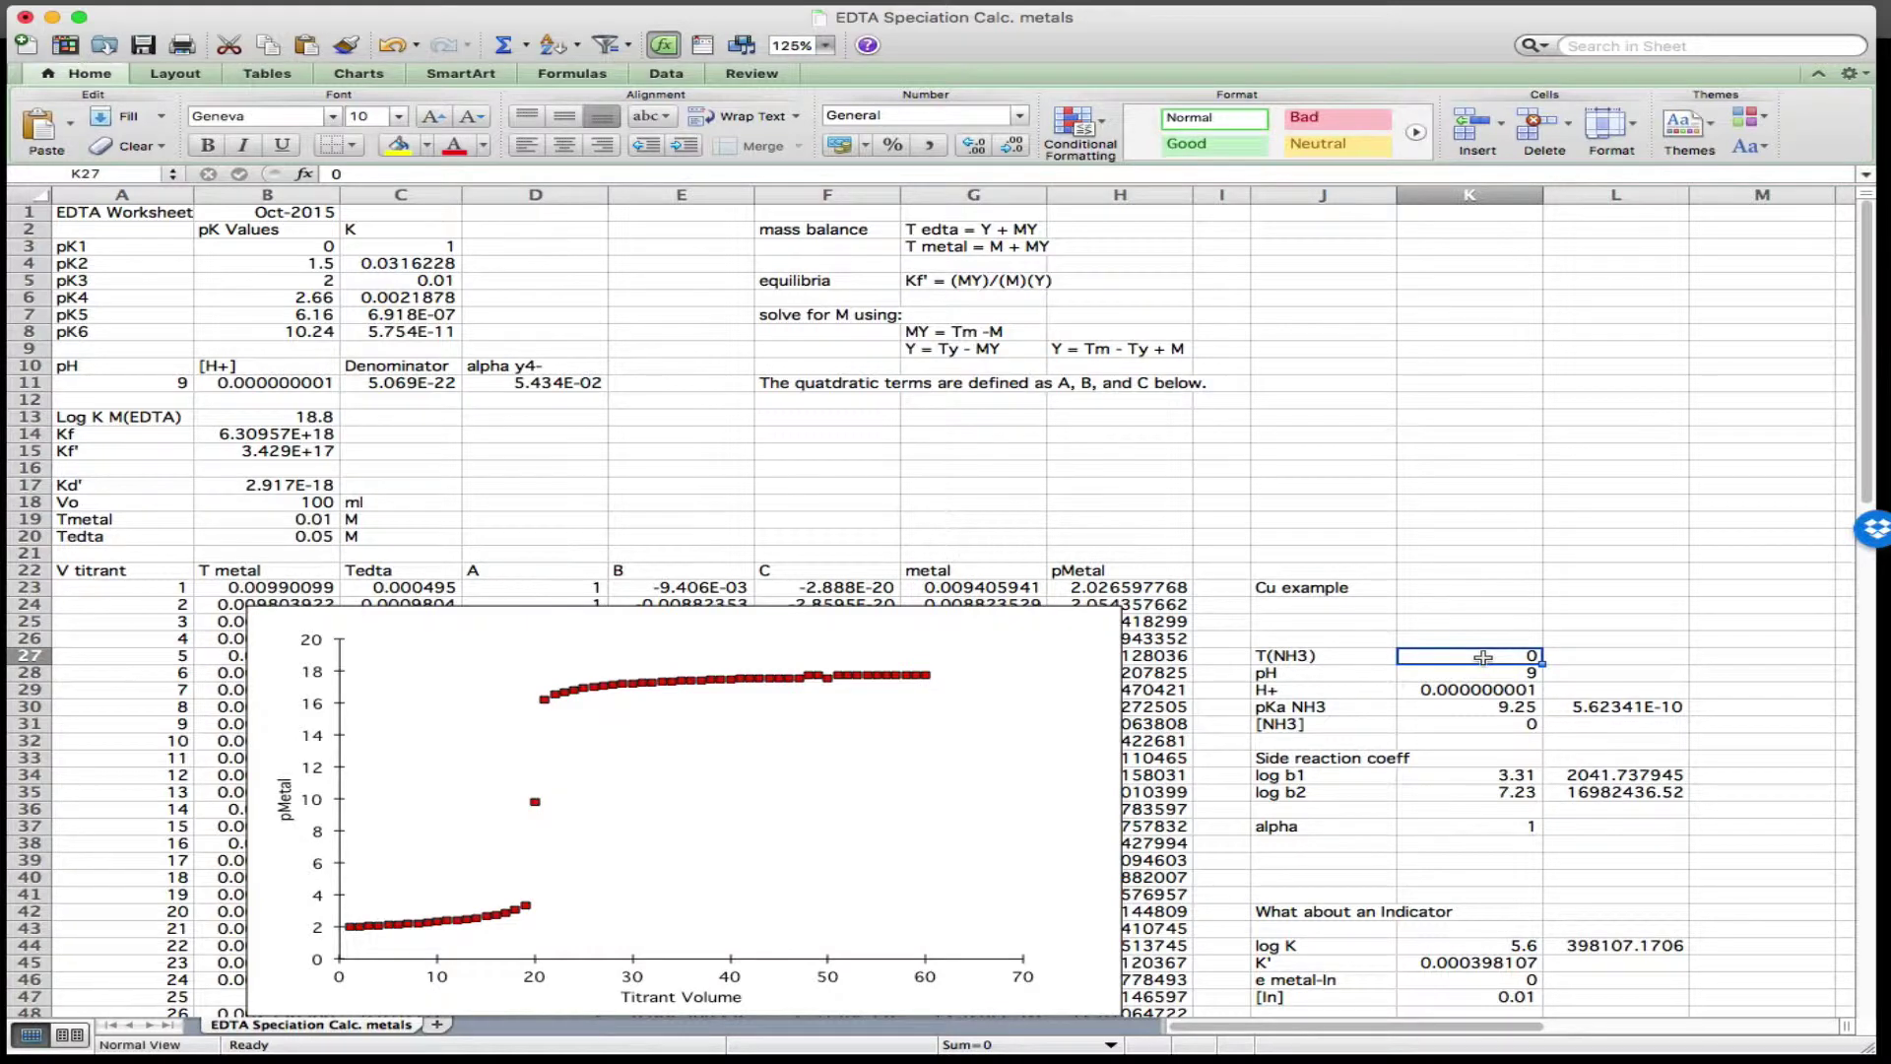
text(0.01)
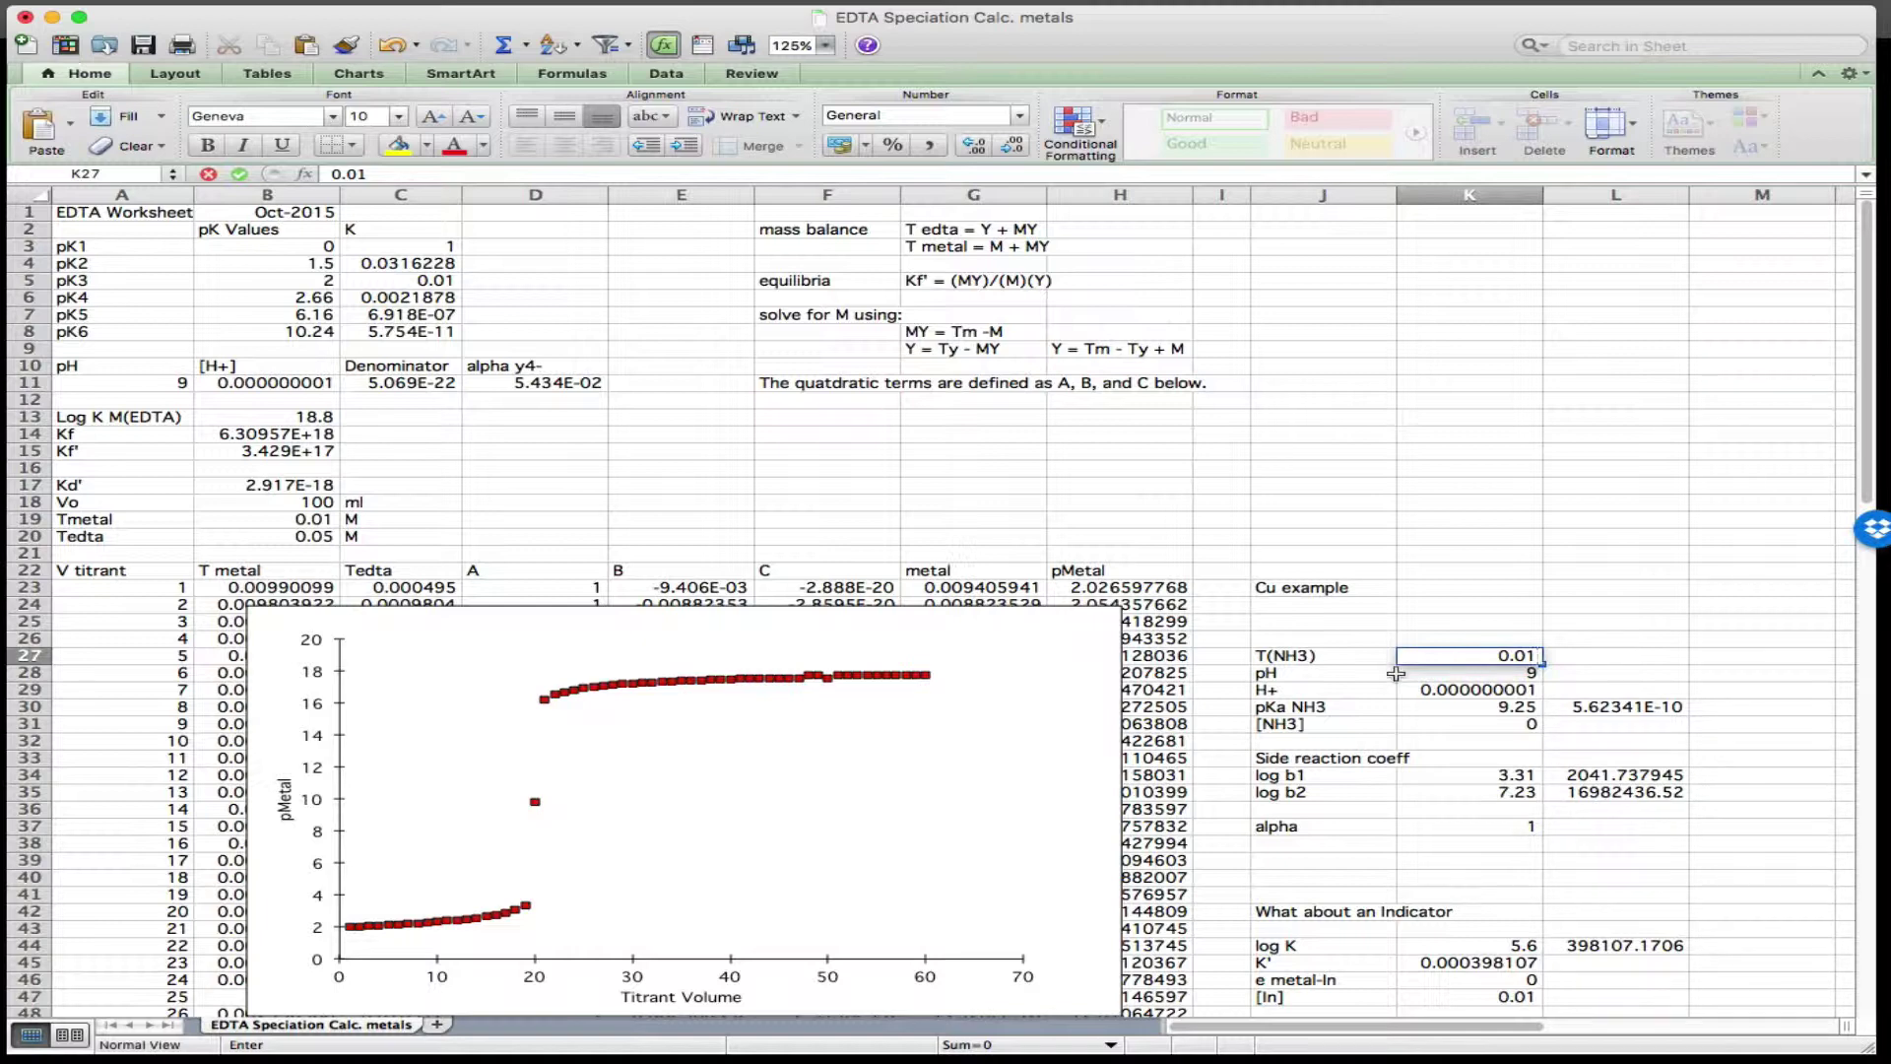
key(Return)
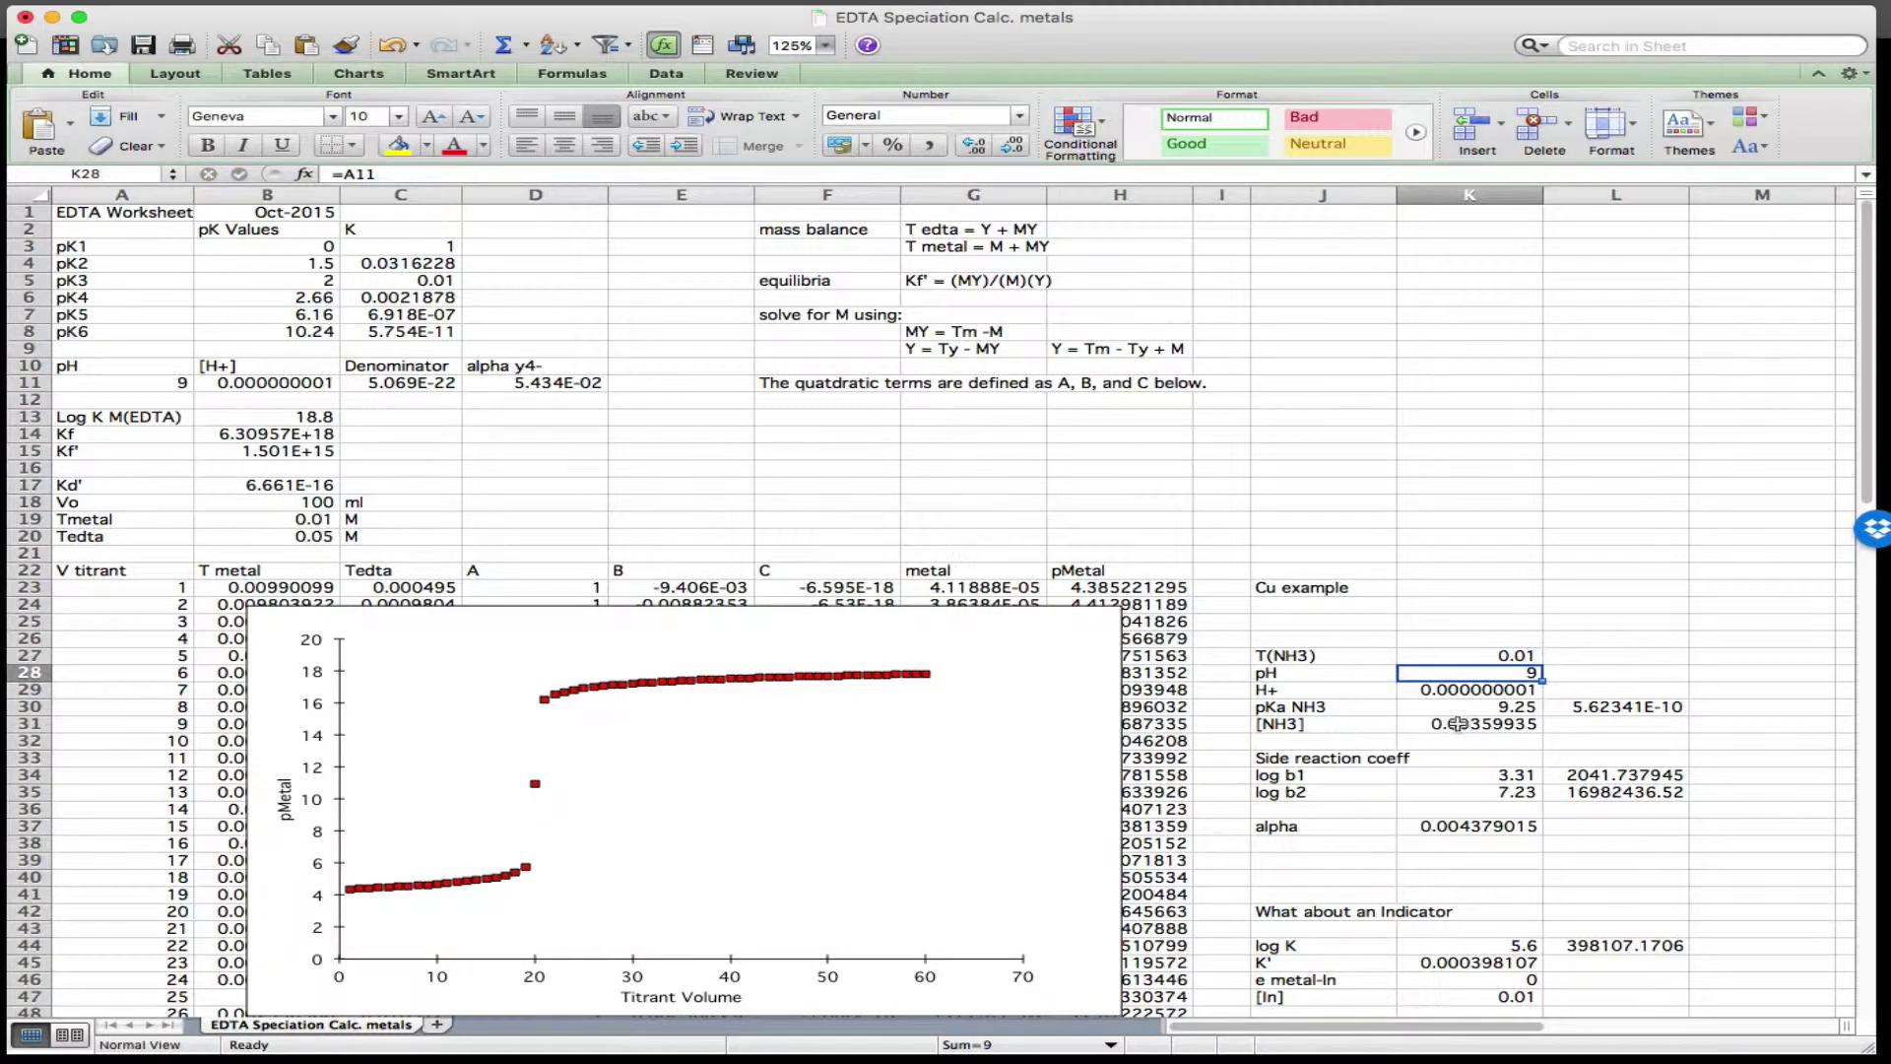
- Examine the Cu example's T(NH3), pKa NH3, log b1 and log b2 entries and the formulas for [NH3] and alpha
click(1480, 655)
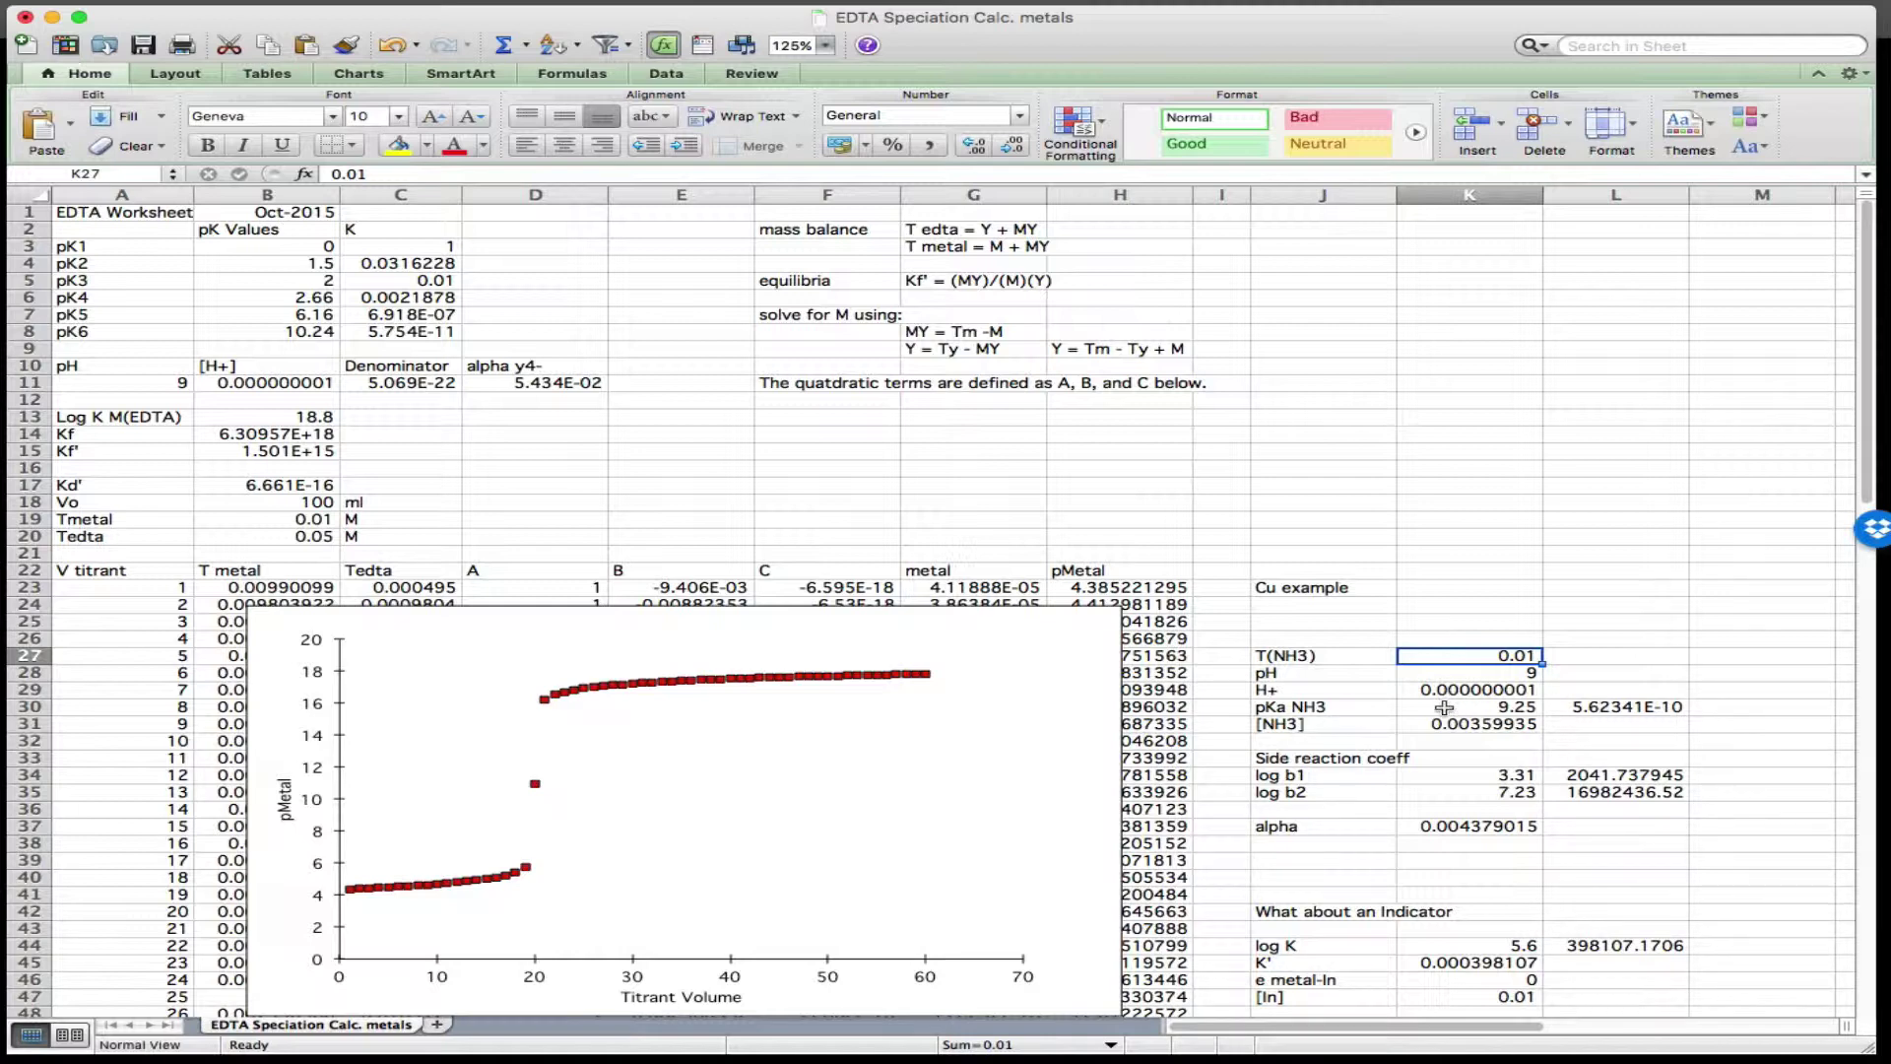
click(1444, 707)
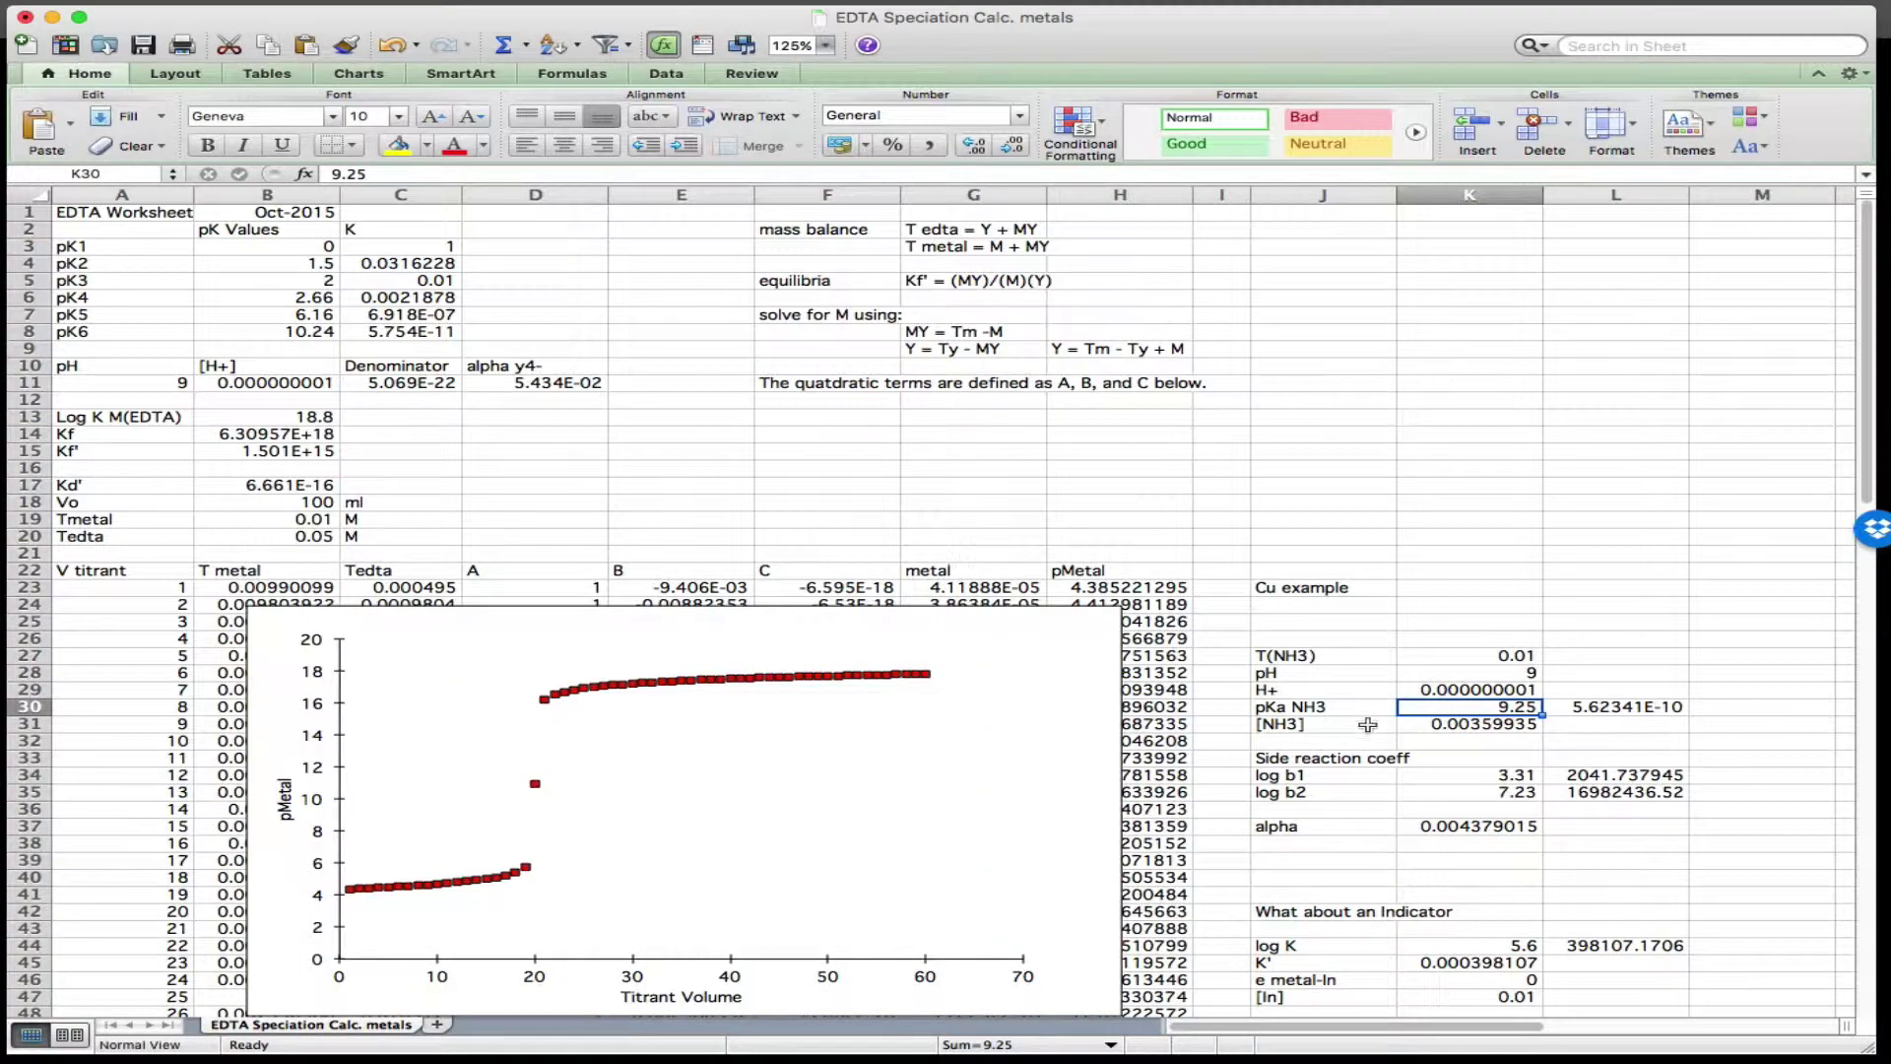
click(1424, 725)
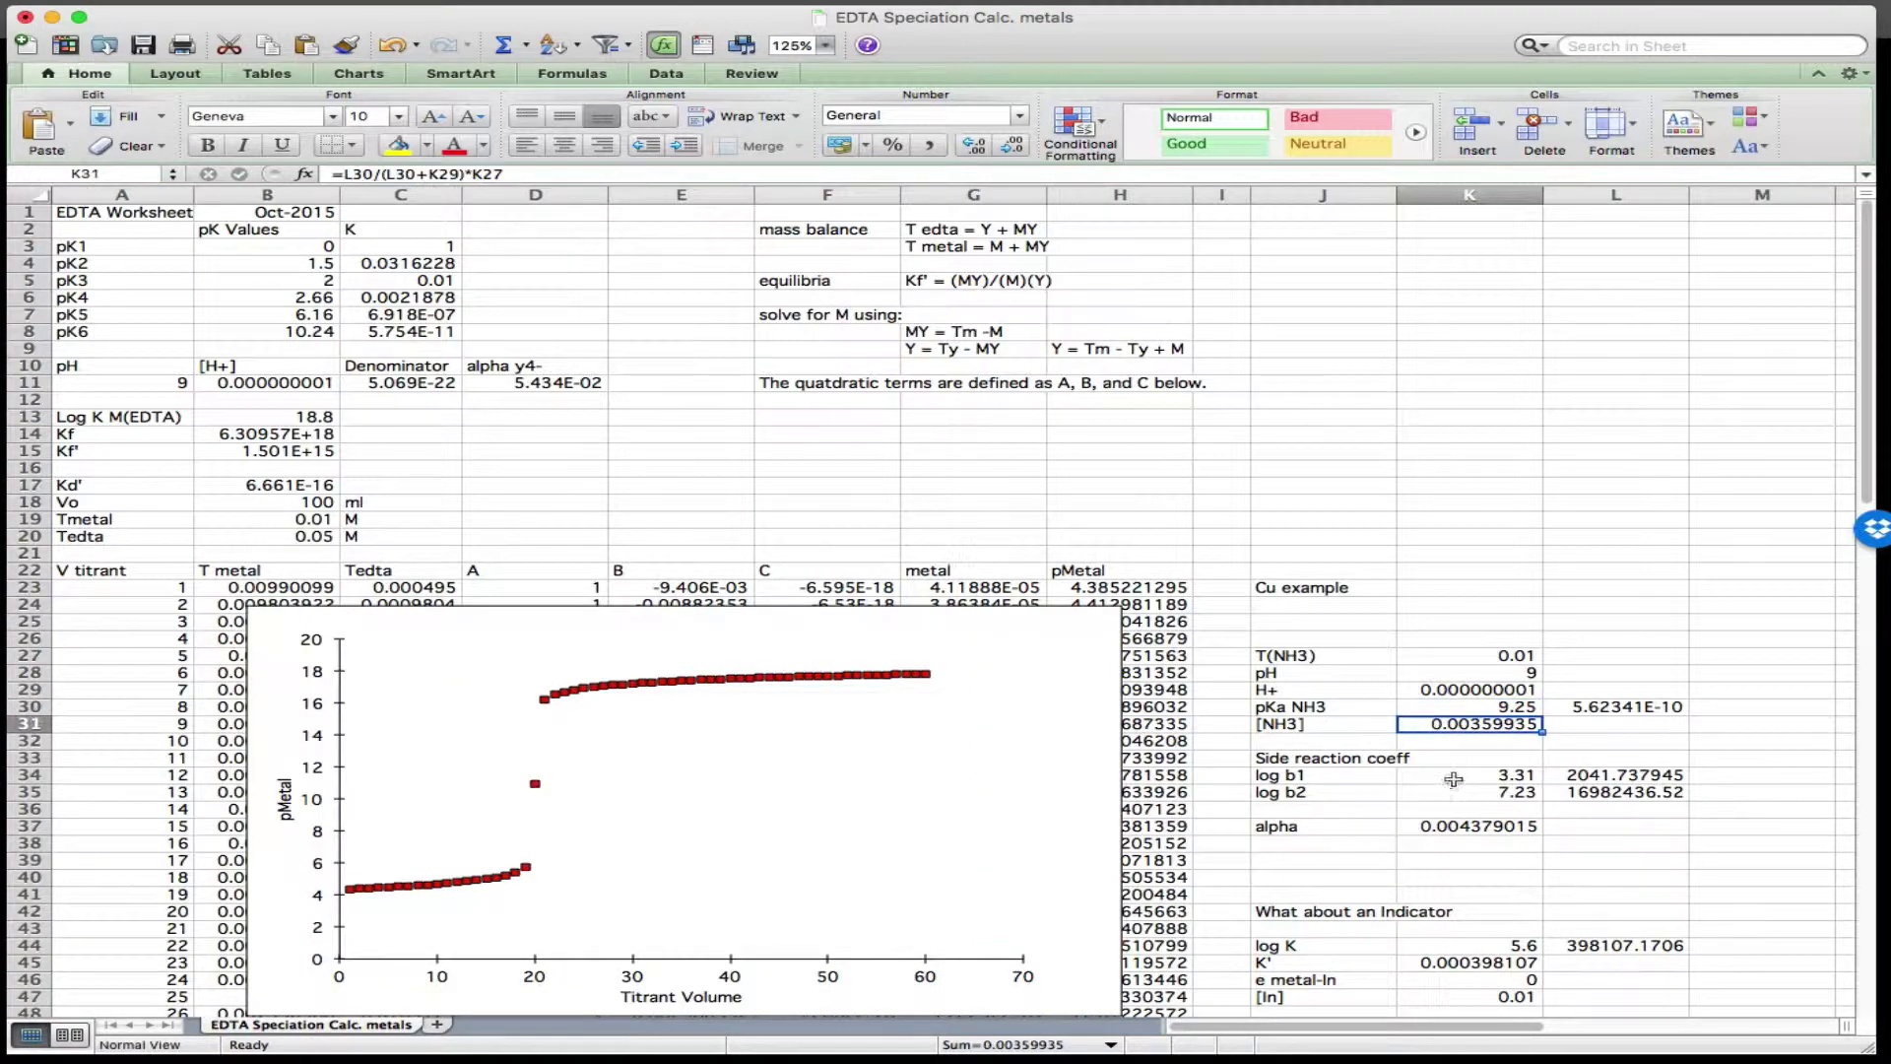
click(1453, 779)
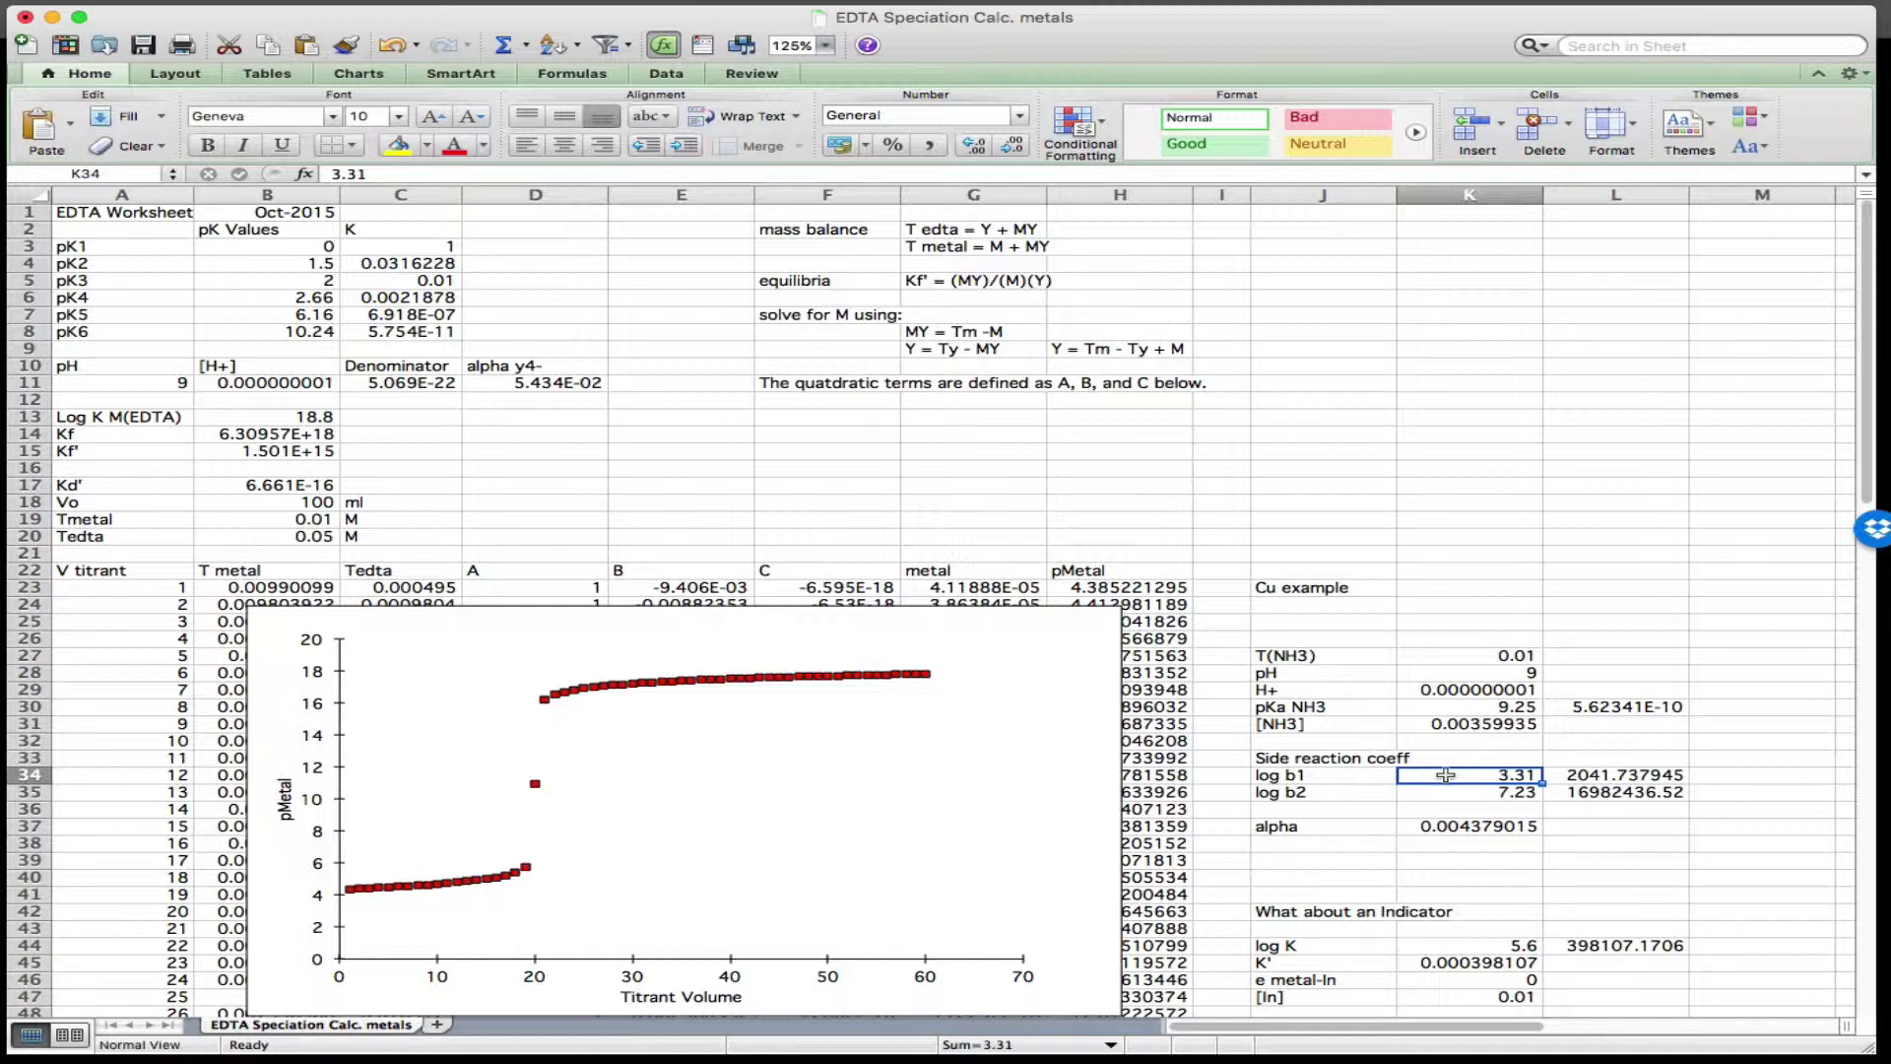
click(1432, 789)
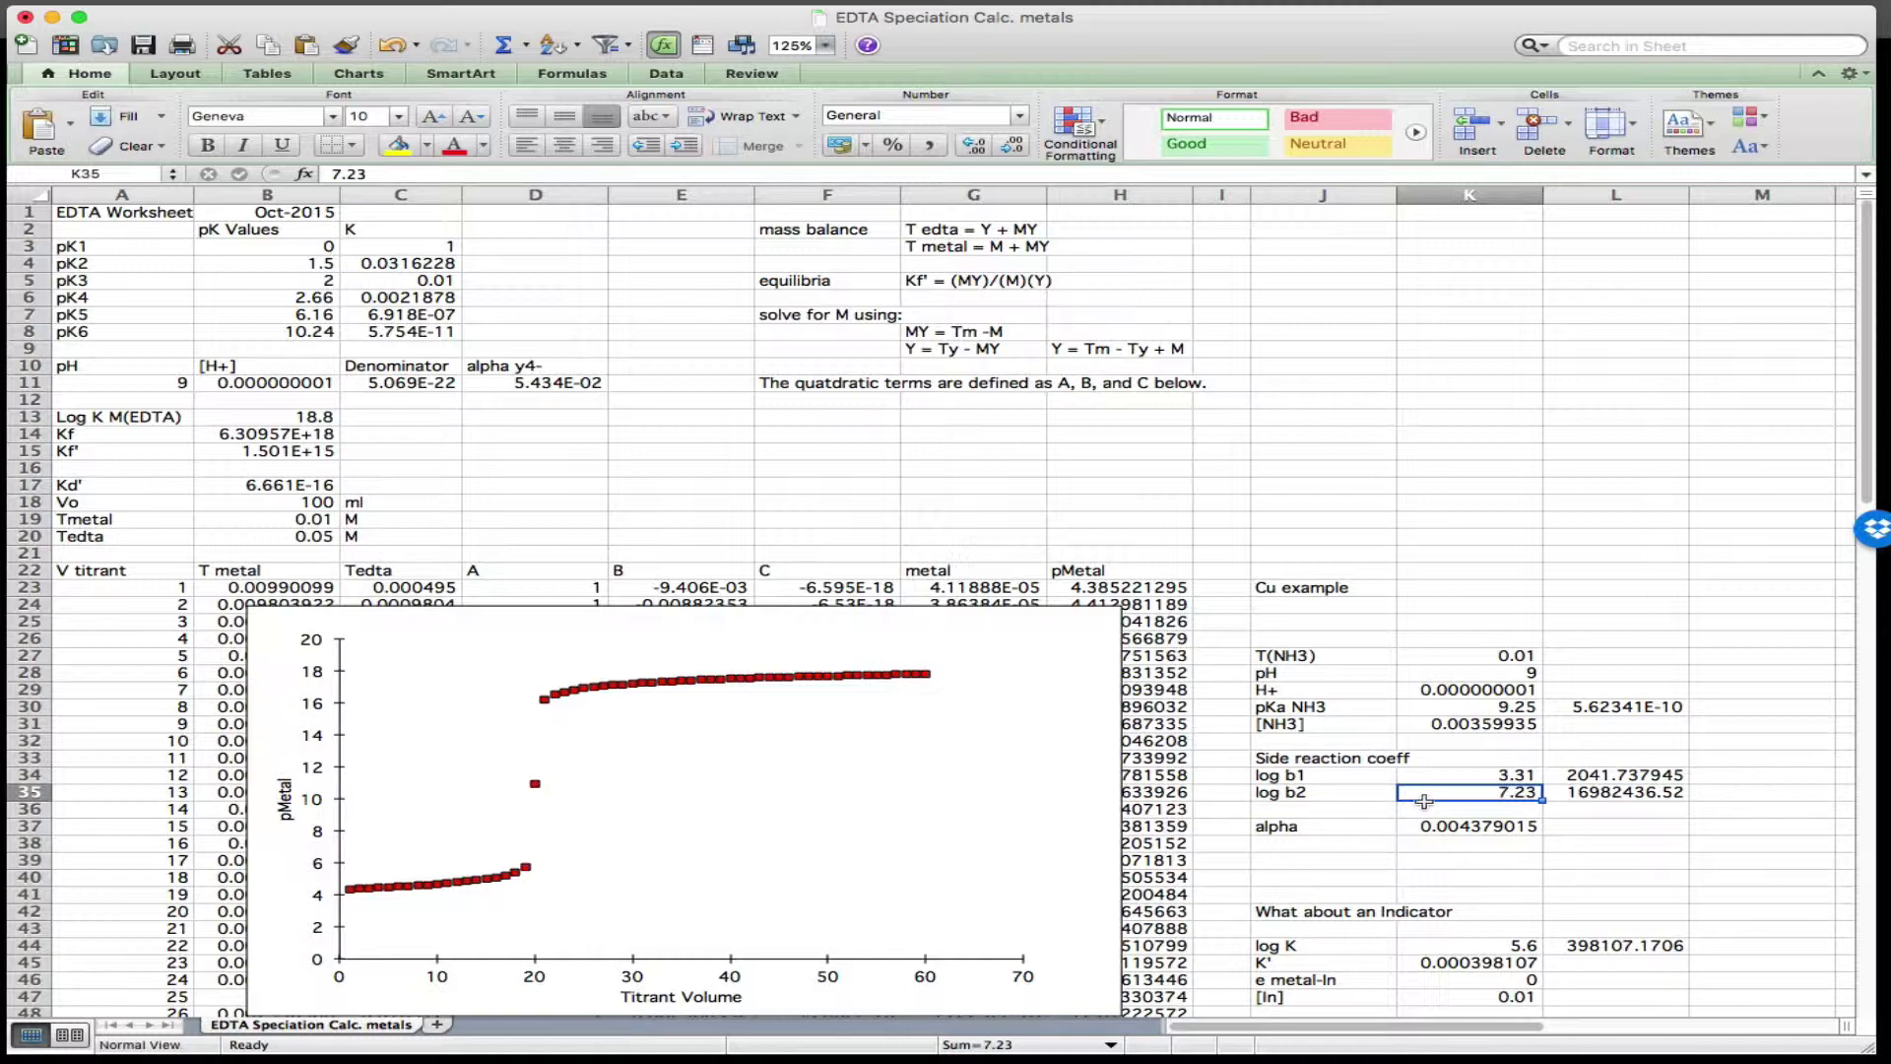
click(1445, 826)
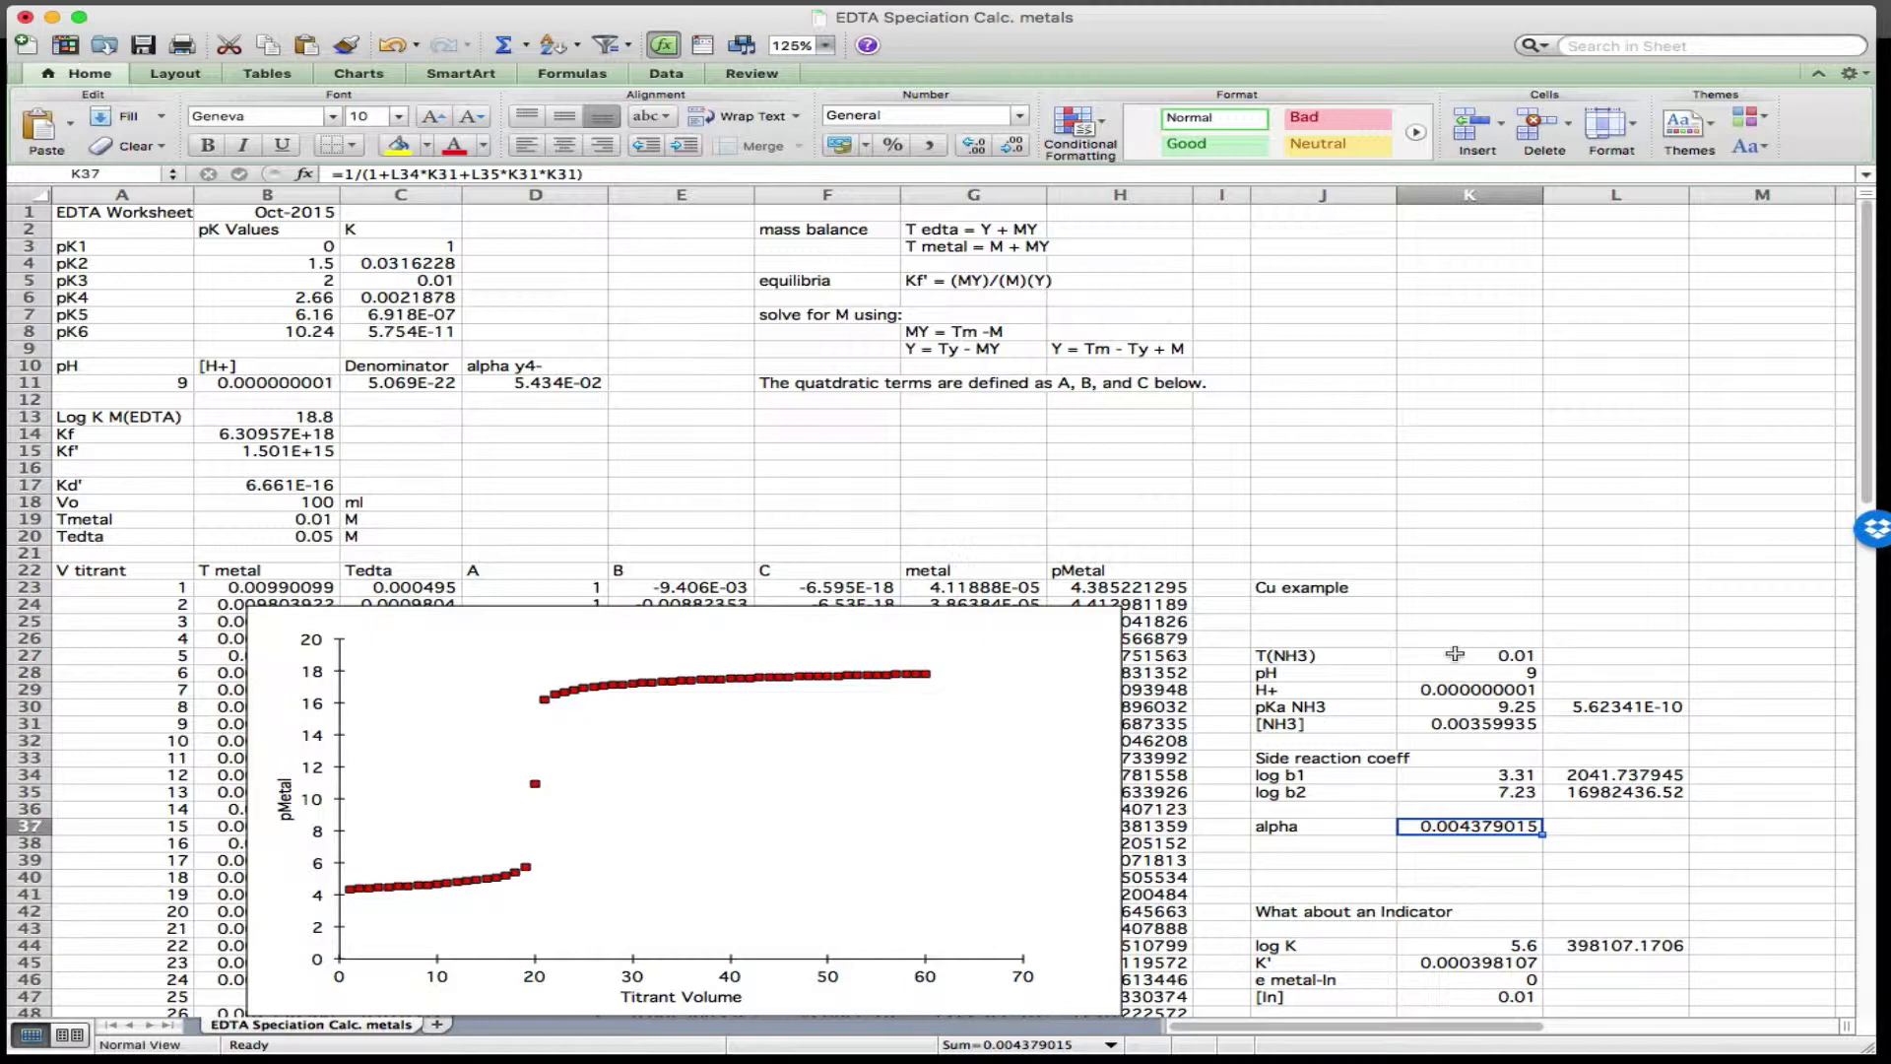
- Reset T(NH3) in the Cu example to 0 to remove the ammonia side reaction
click(1454, 655)
text(1)
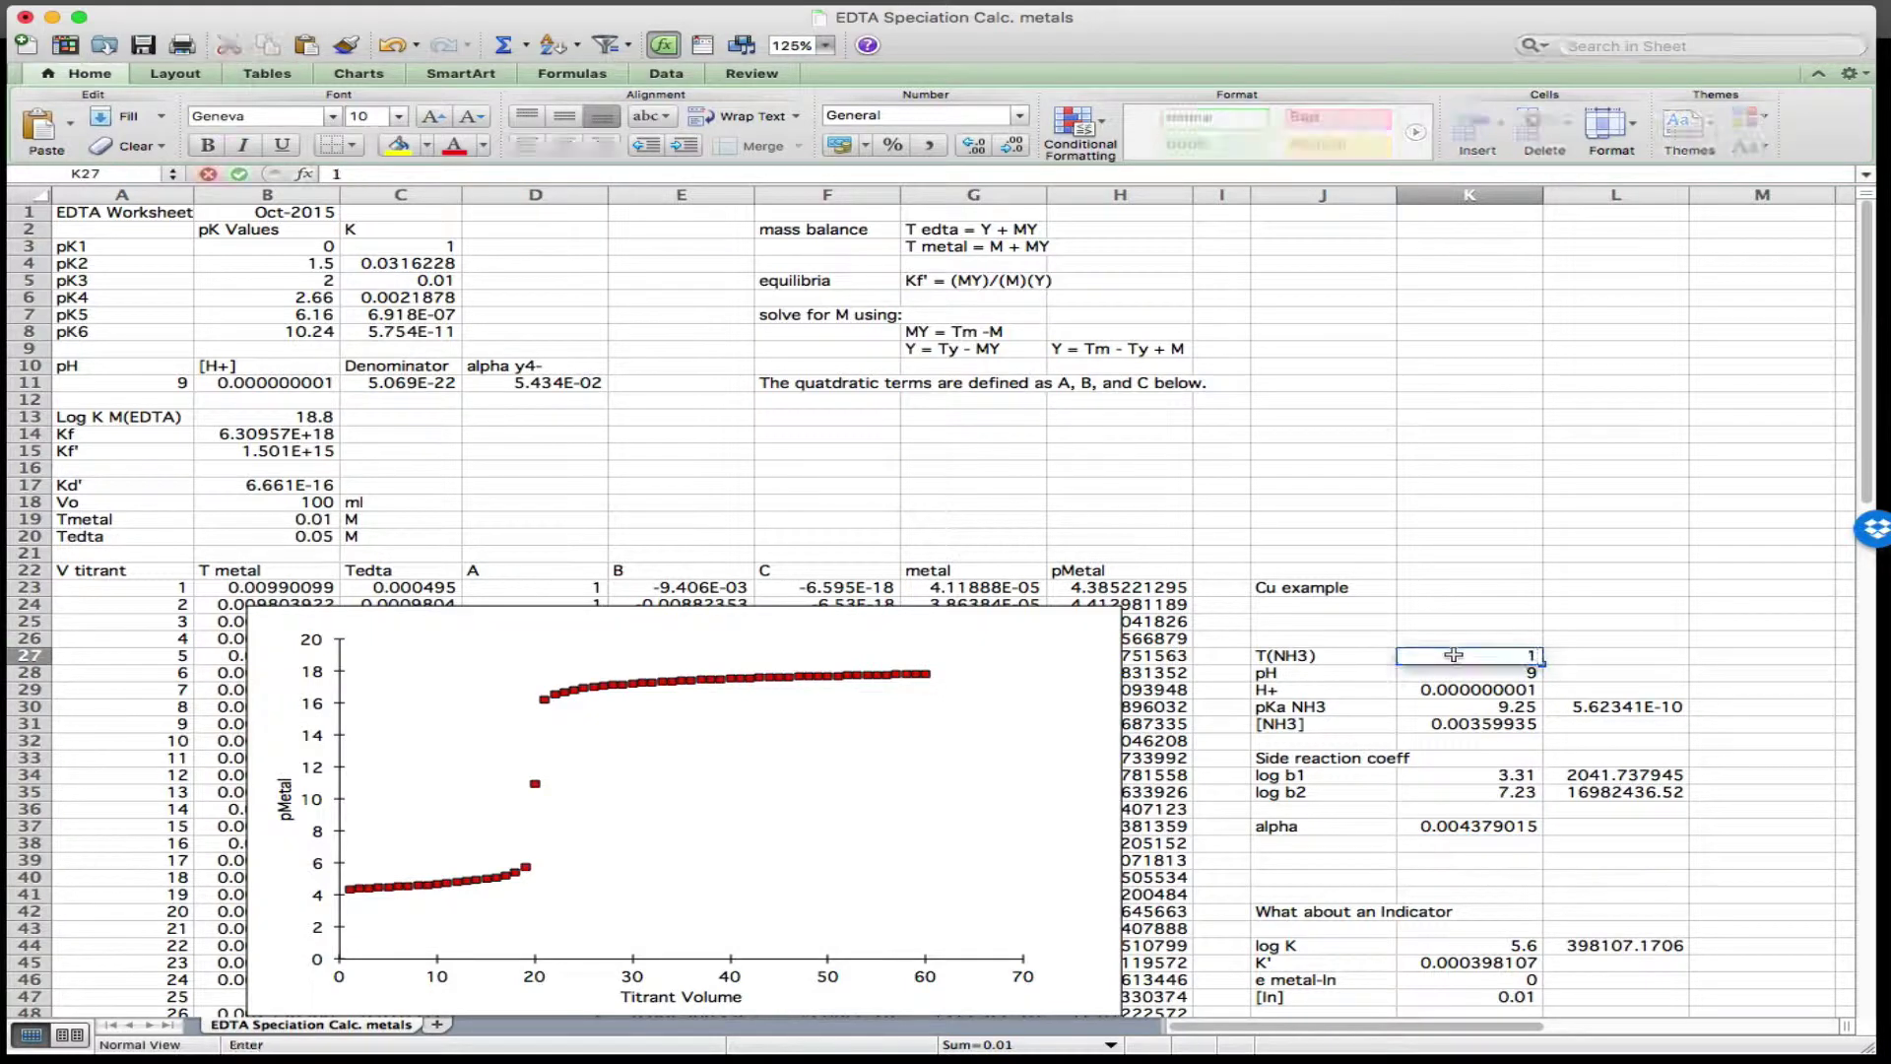
key(BackSpace)
text(0)
key(Return)
- Set T(NH3) to 0.01 again and check the alpha cell in K37
click(1465, 655)
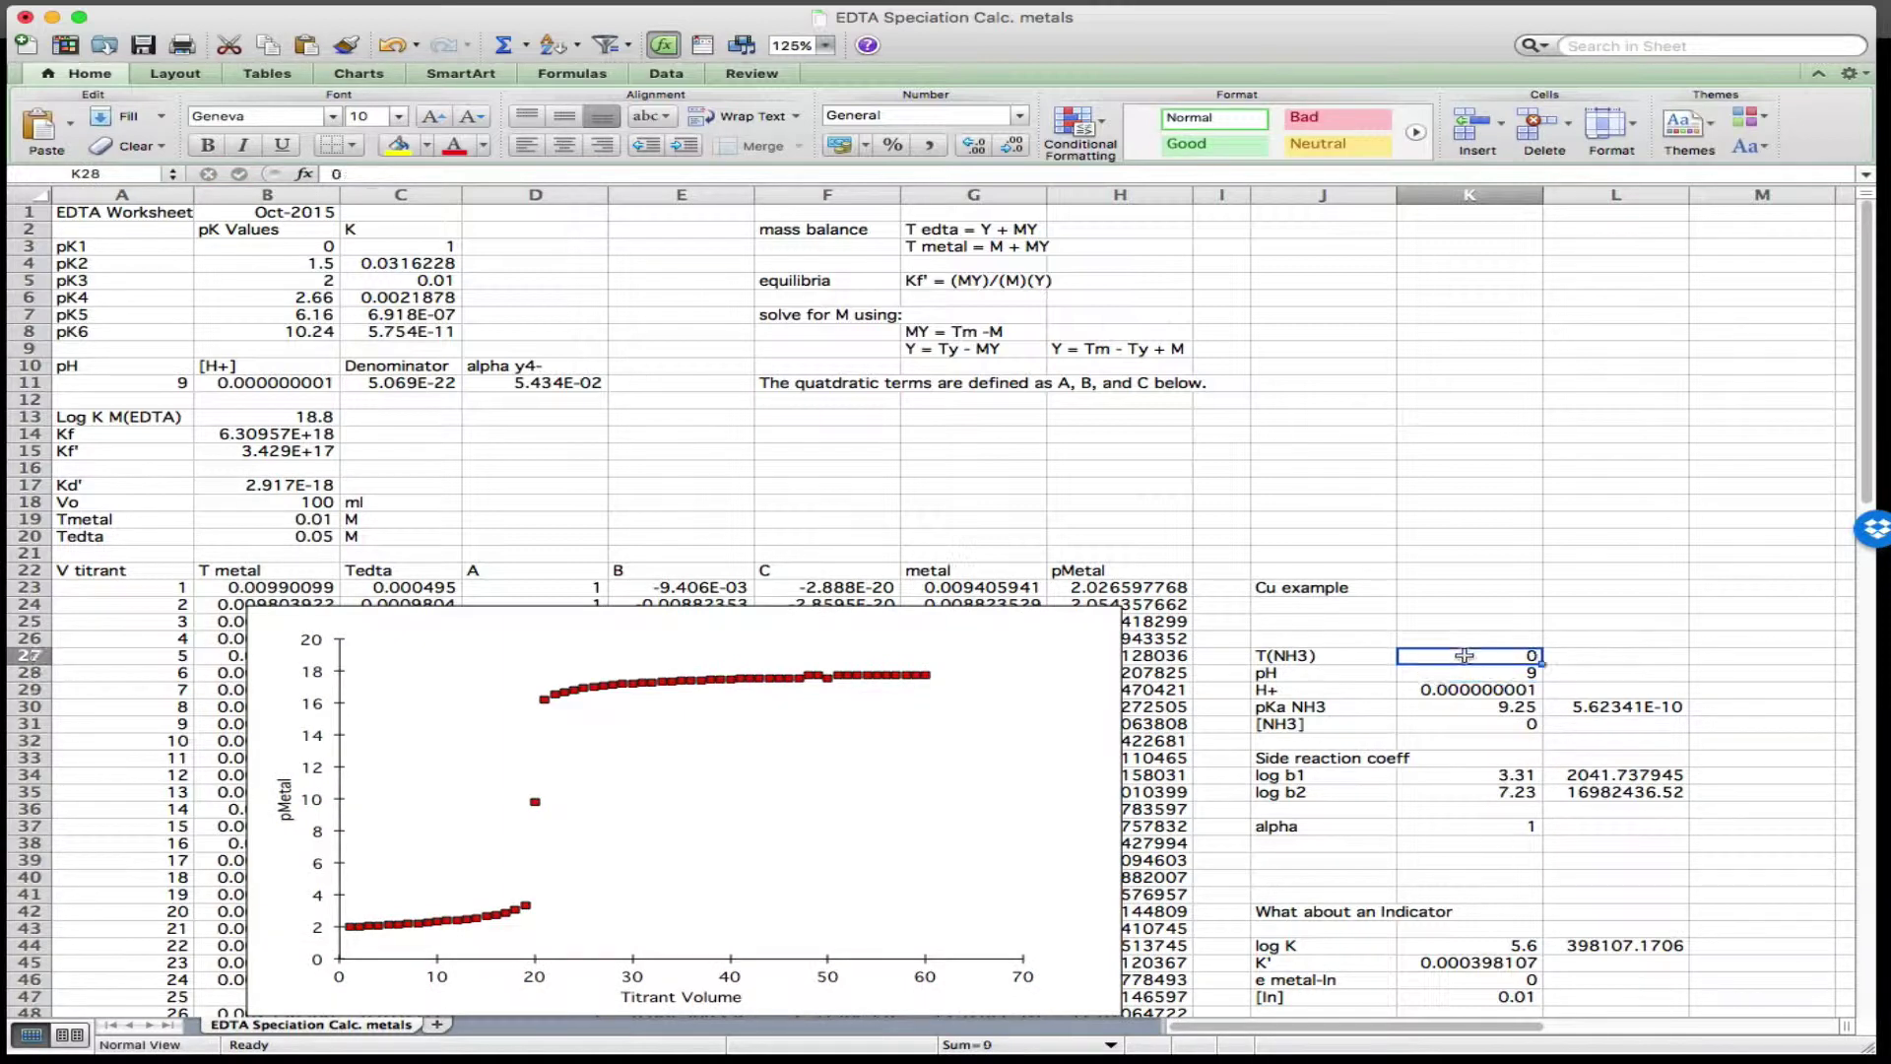
text(0.1)
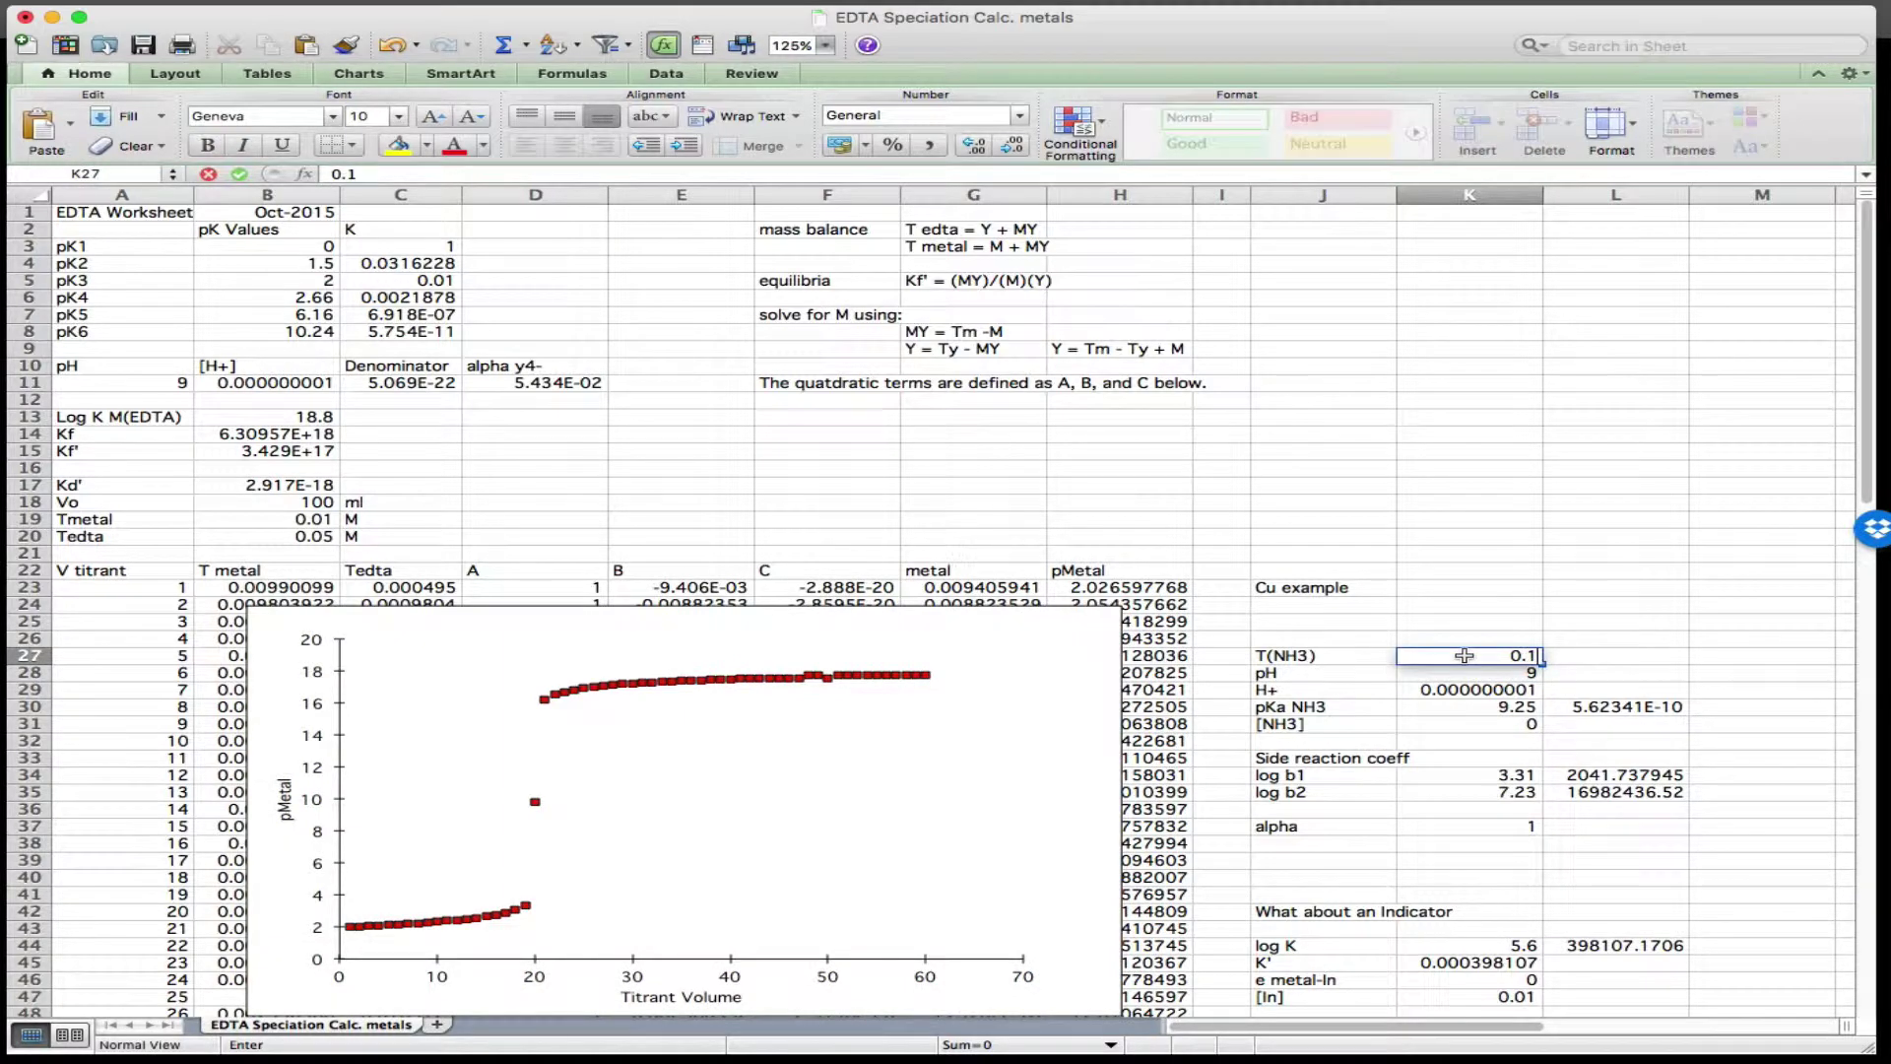
key(BackSpace)
text(01)
key(Return)
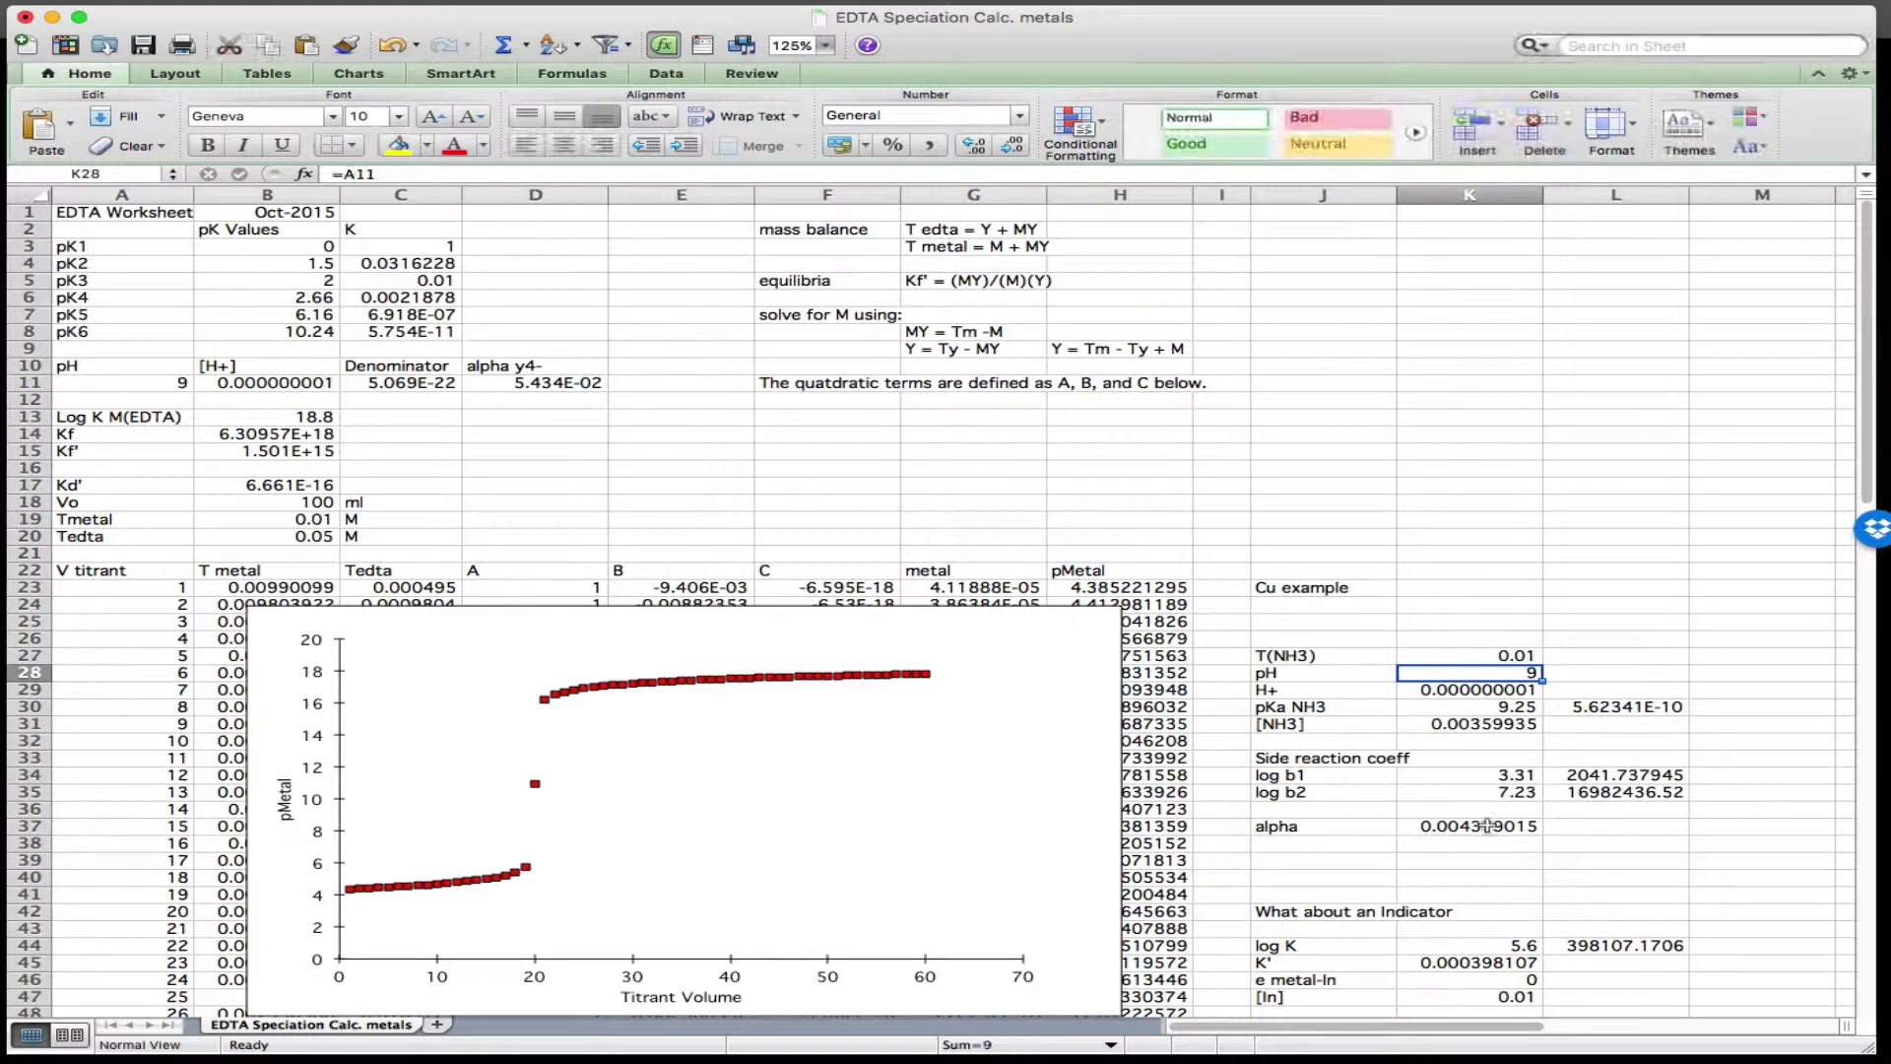
click(1487, 825)
- Set T(NH3) to 0.05 and inspect points on the pMetal curve before and after the equivalence point
click(1455, 655)
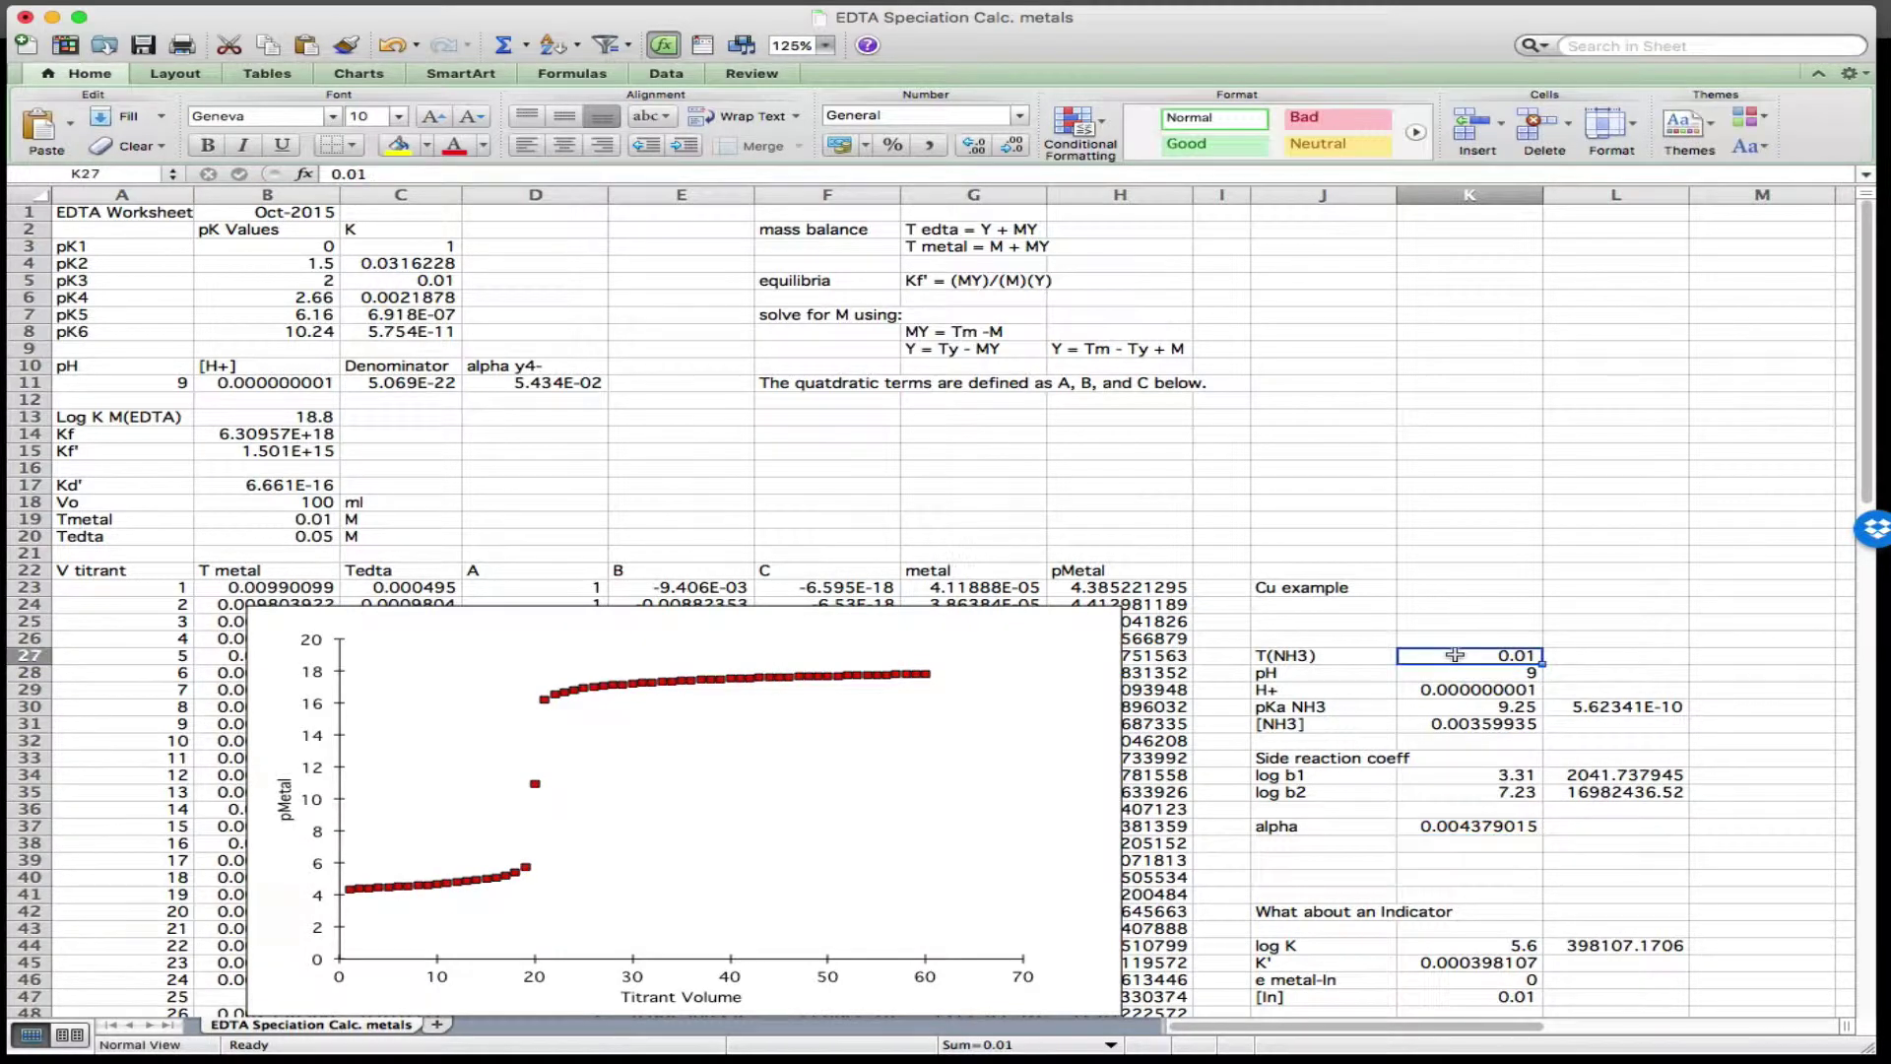
text(0.05)
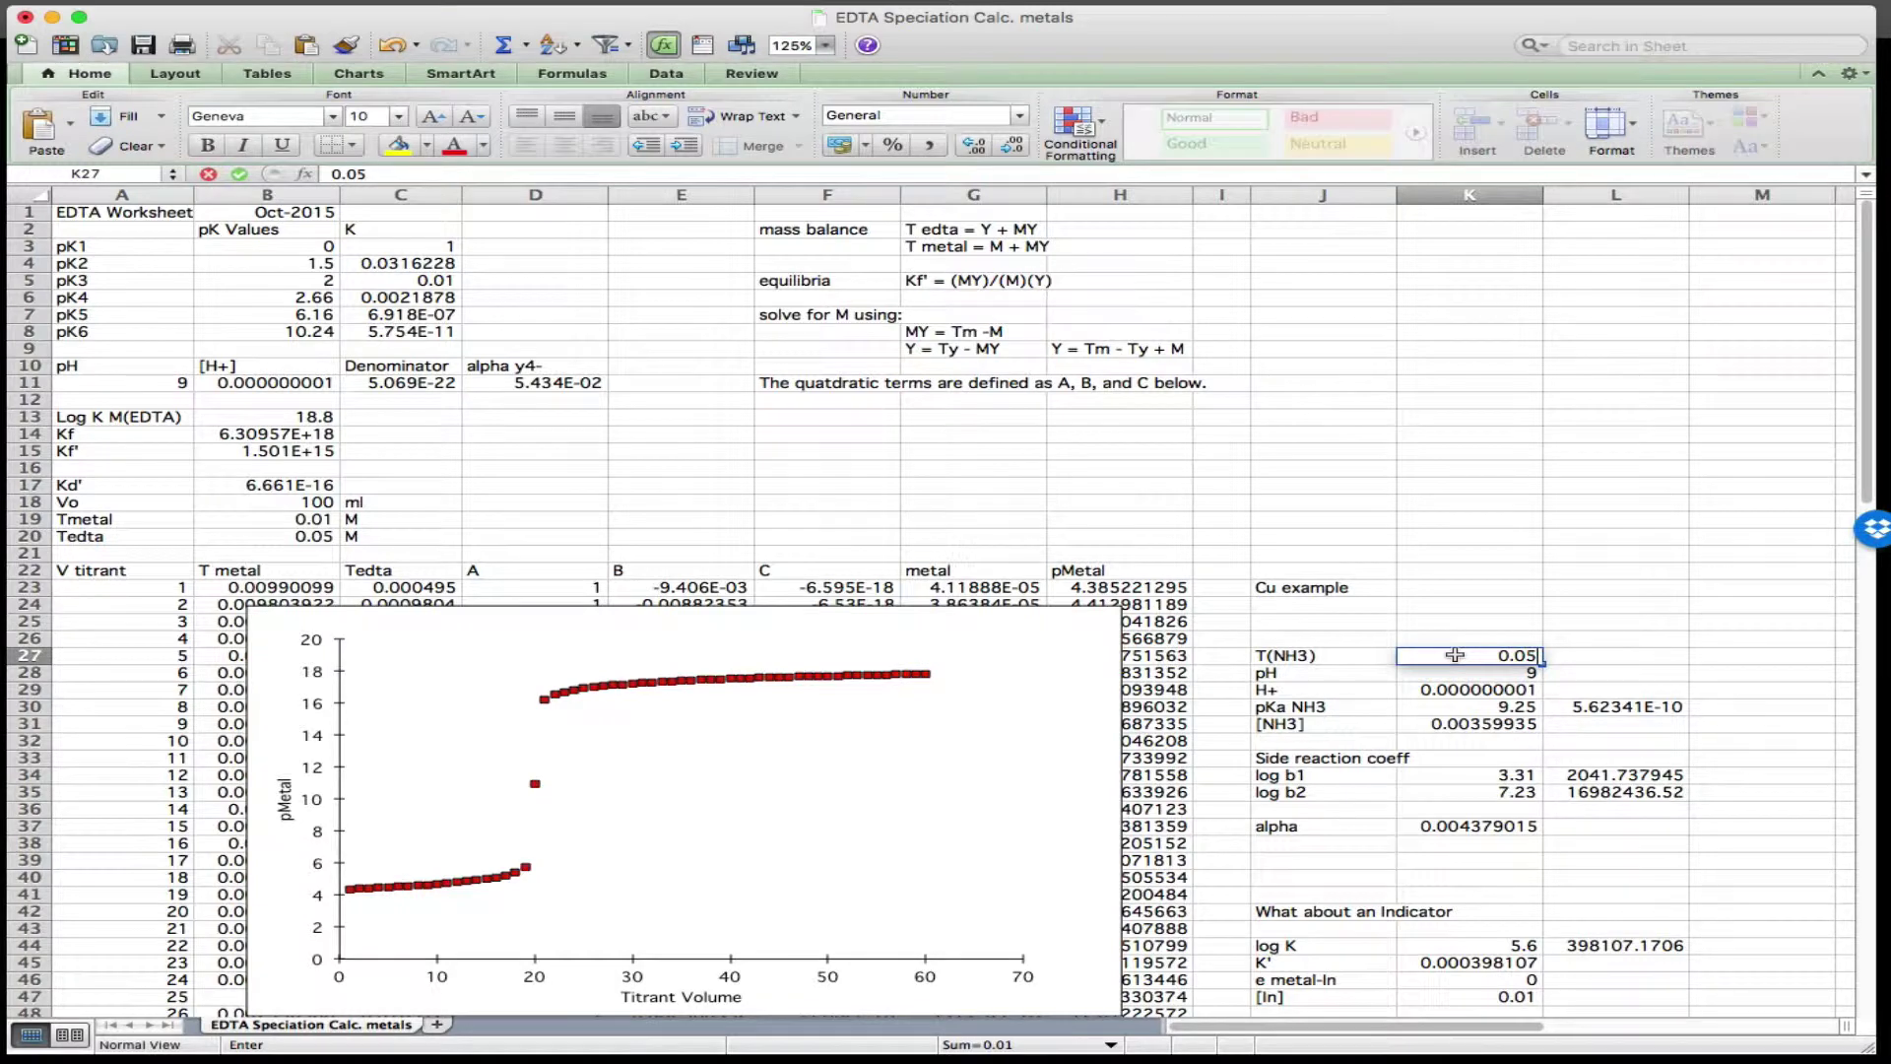
key(Return)
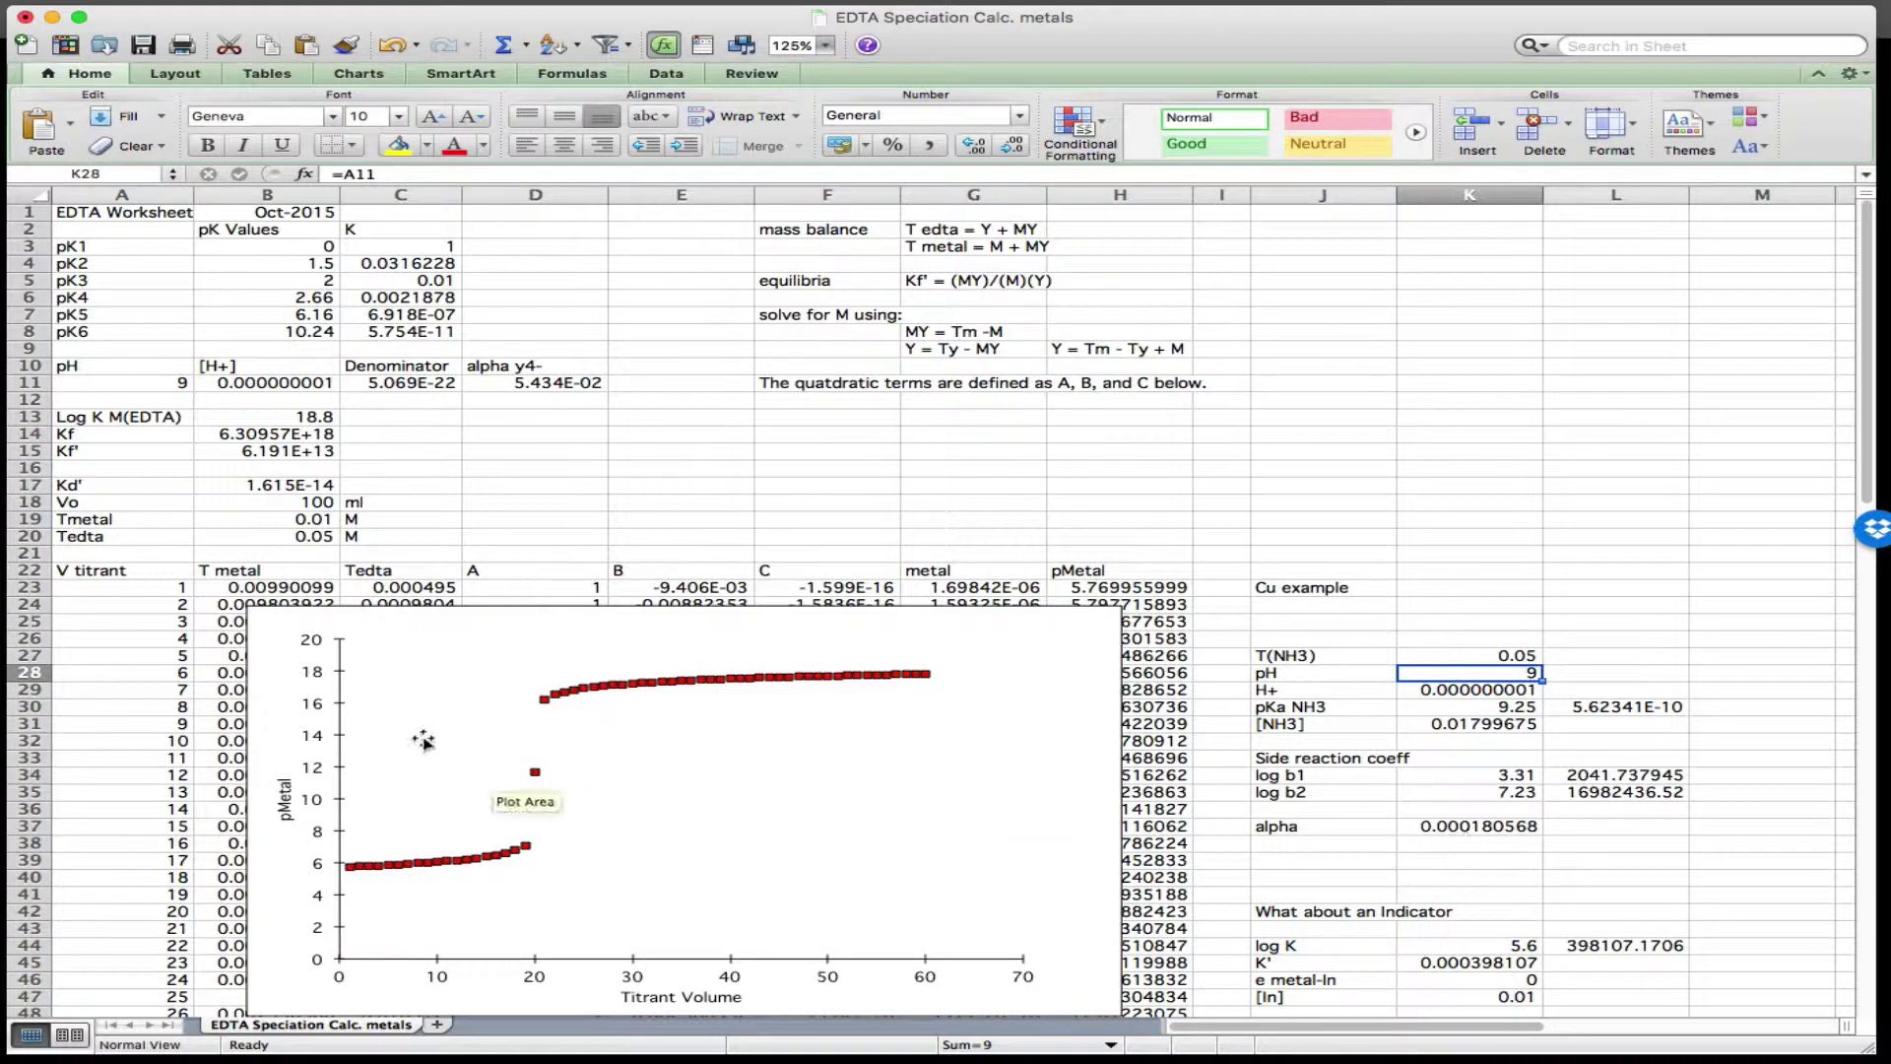
mouse_move(404, 866)
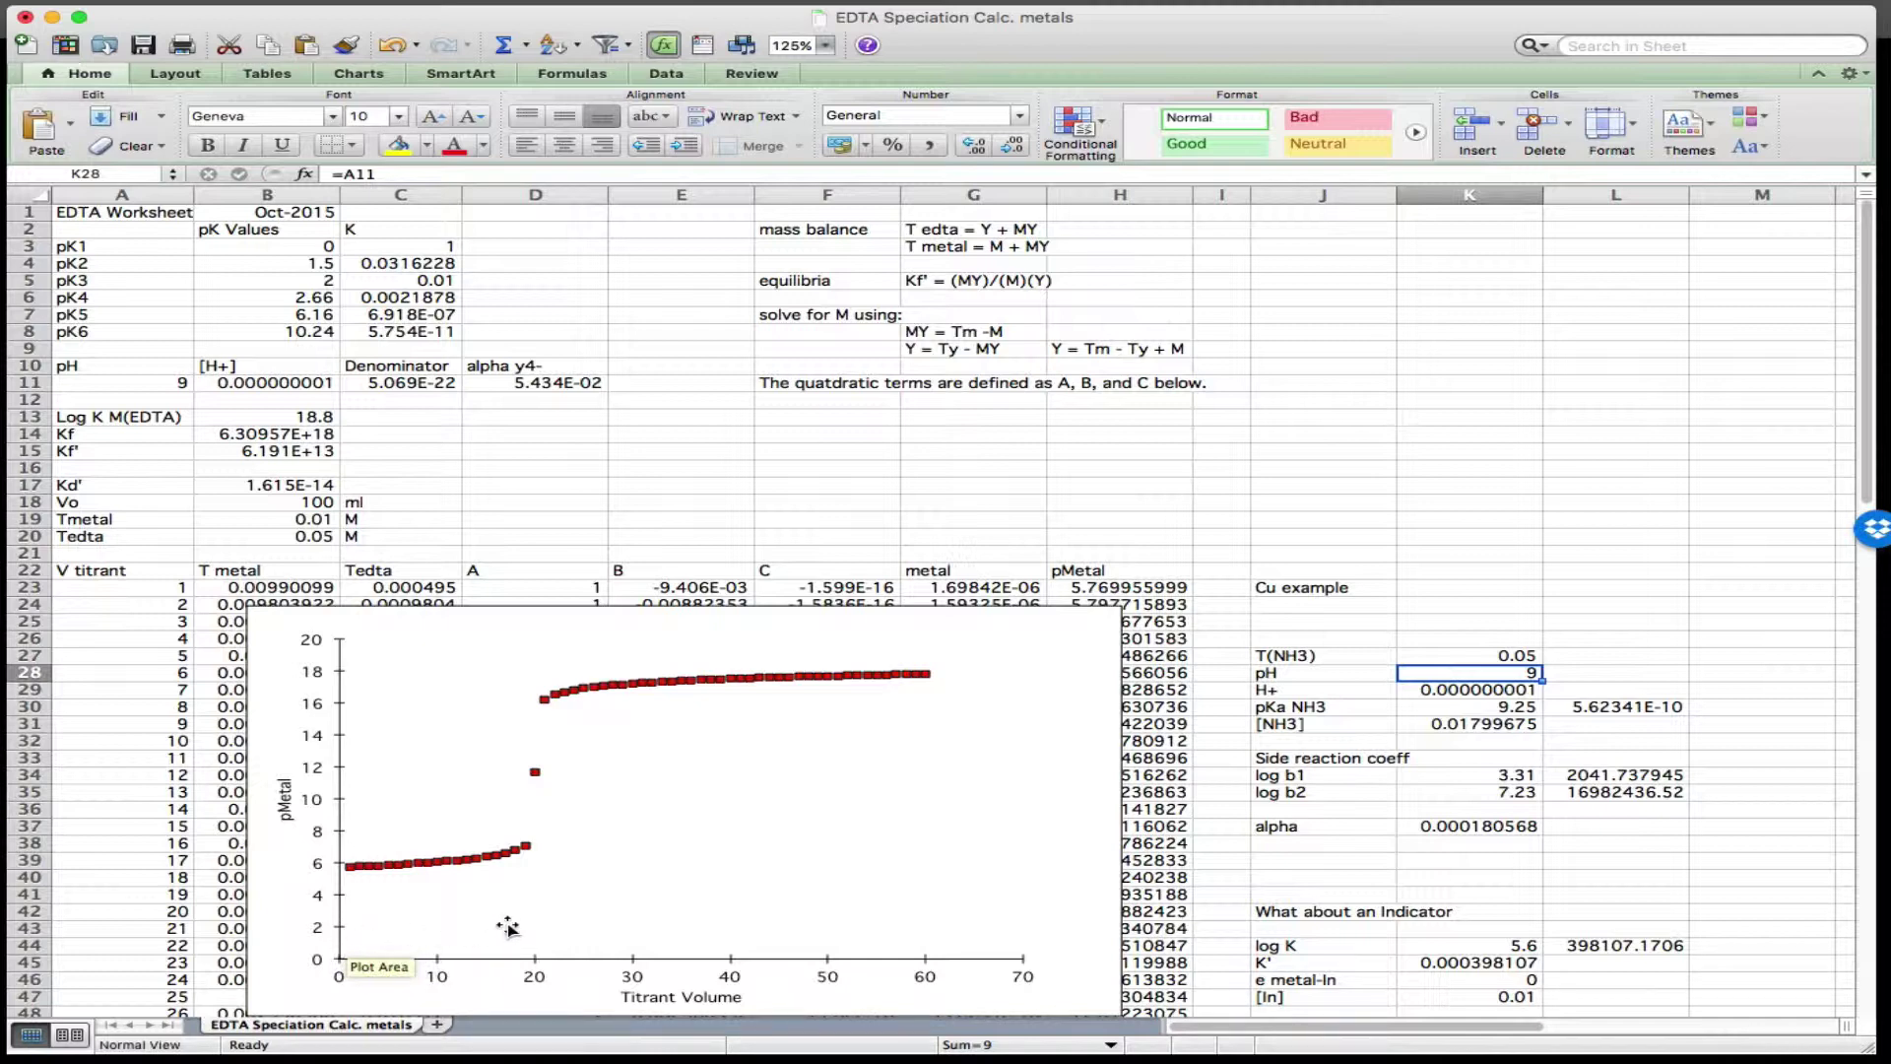
mouse_move(503, 859)
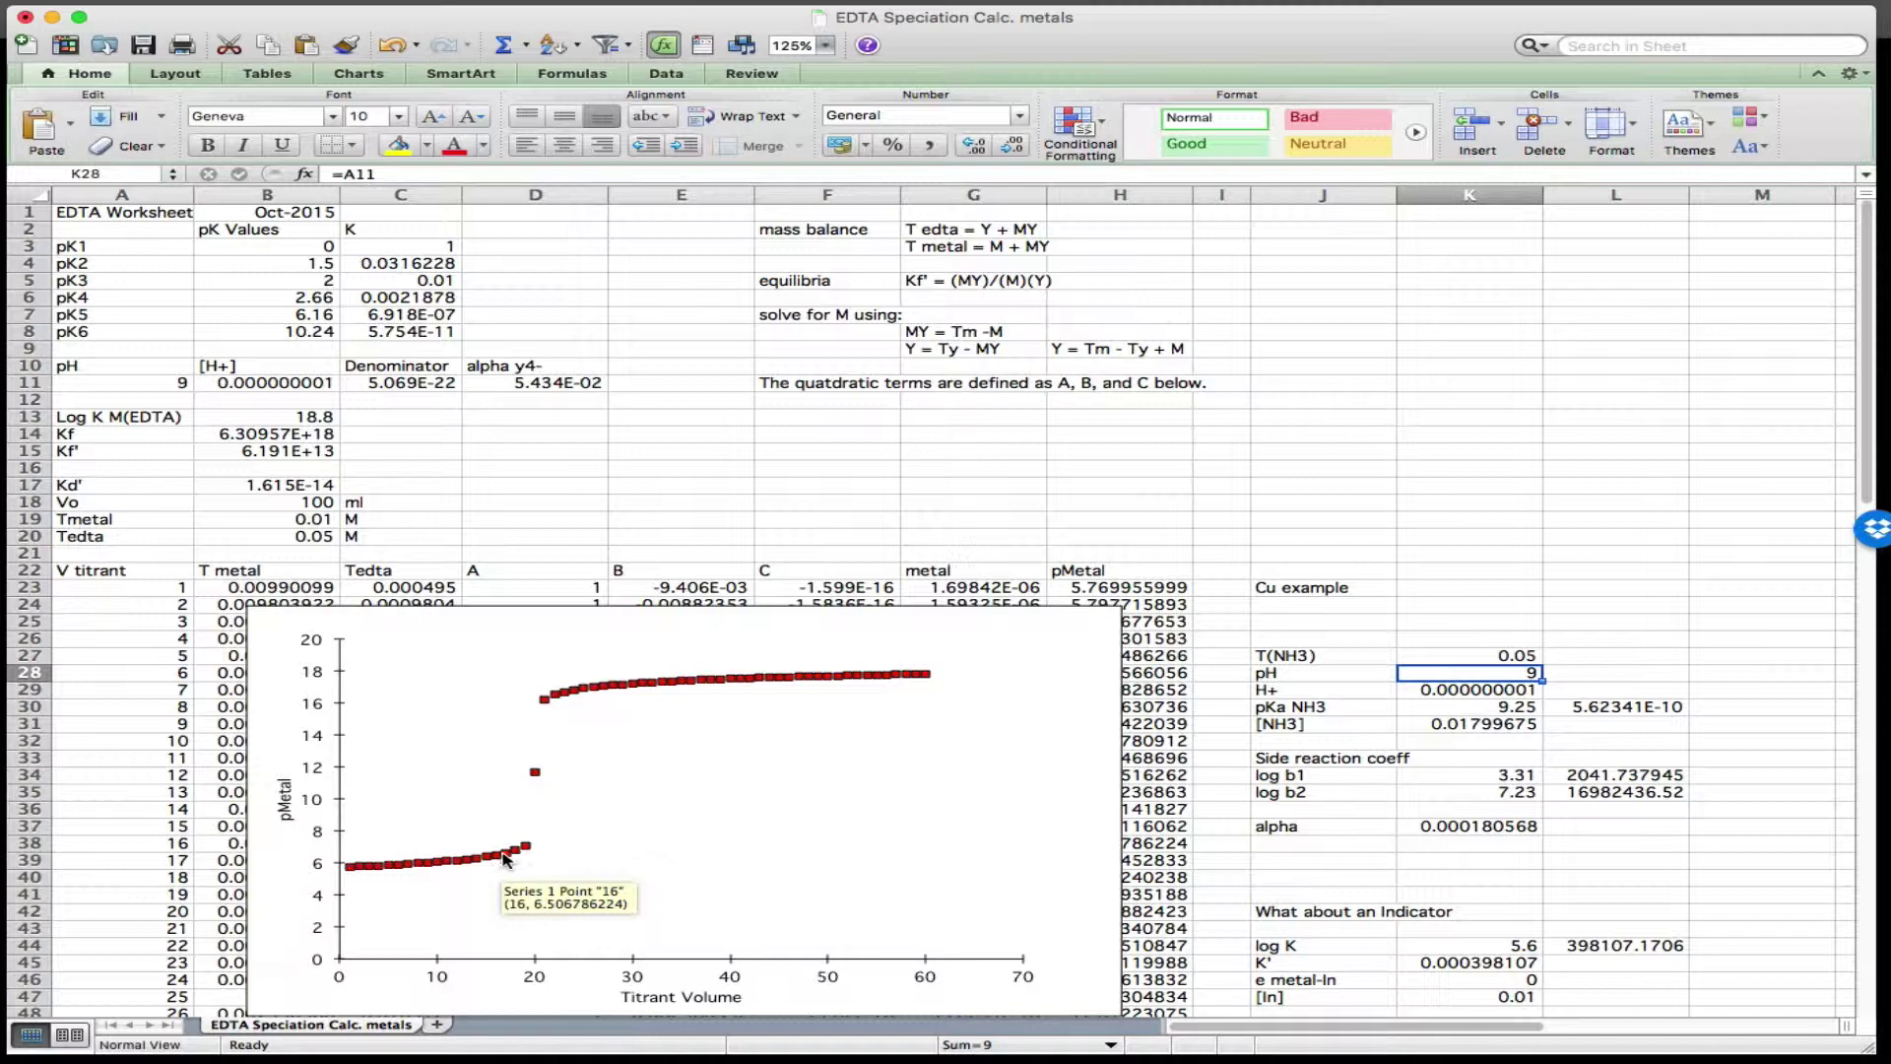
mouse_move(603, 683)
mouse_move(863, 680)
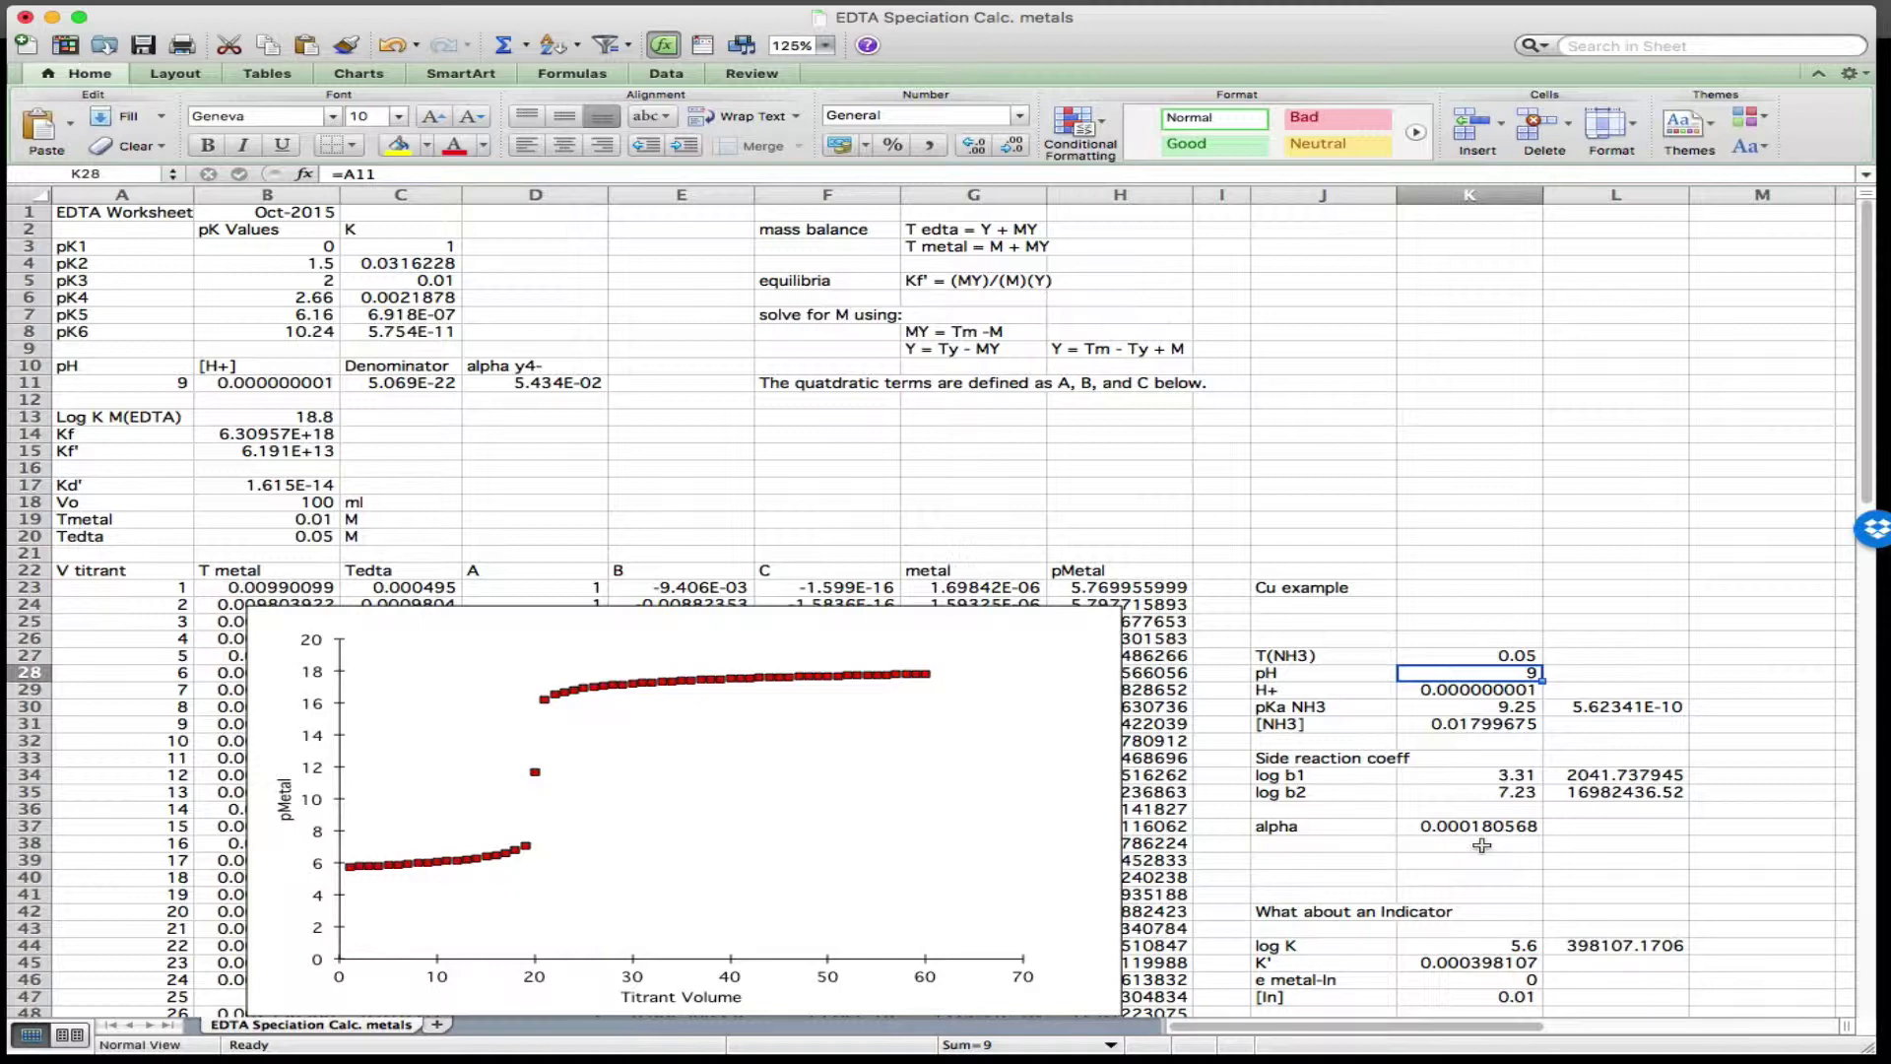
- Set T(NH3) to 0 to compare the titration curve without ammonia
click(1441, 658)
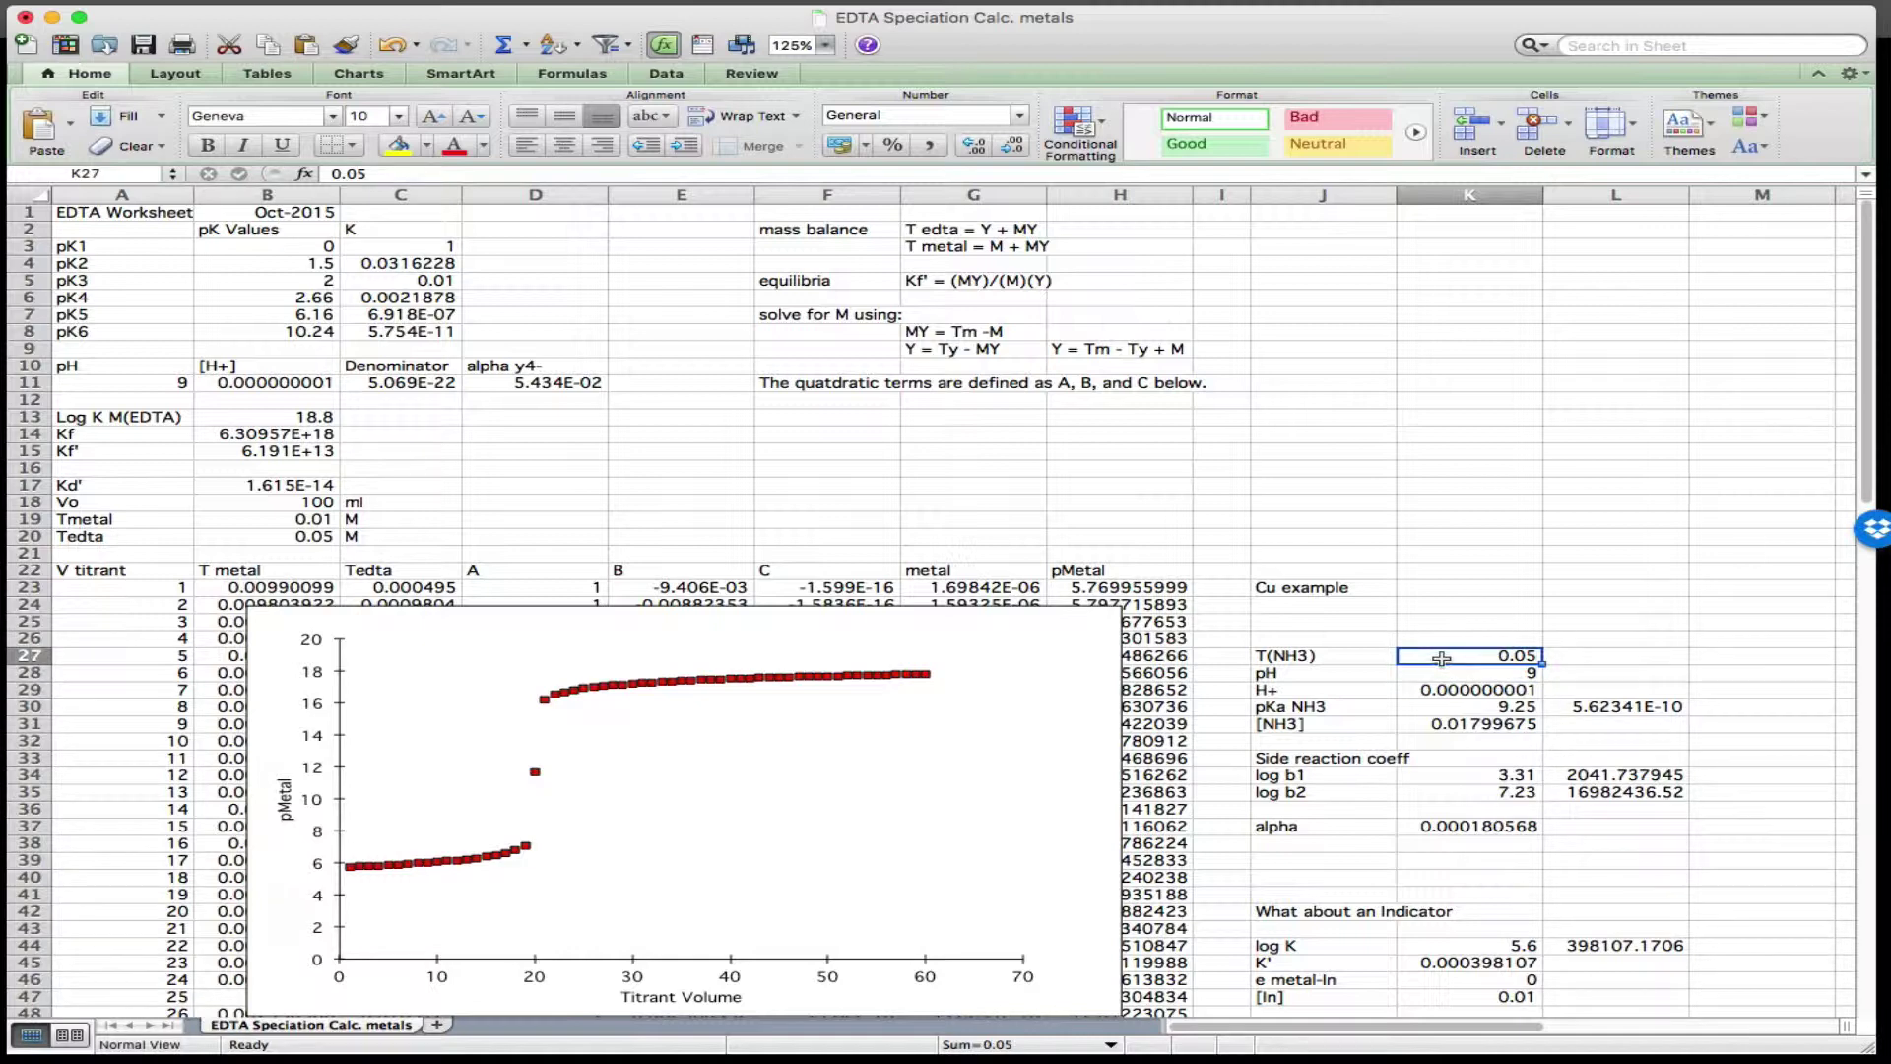
text(0)
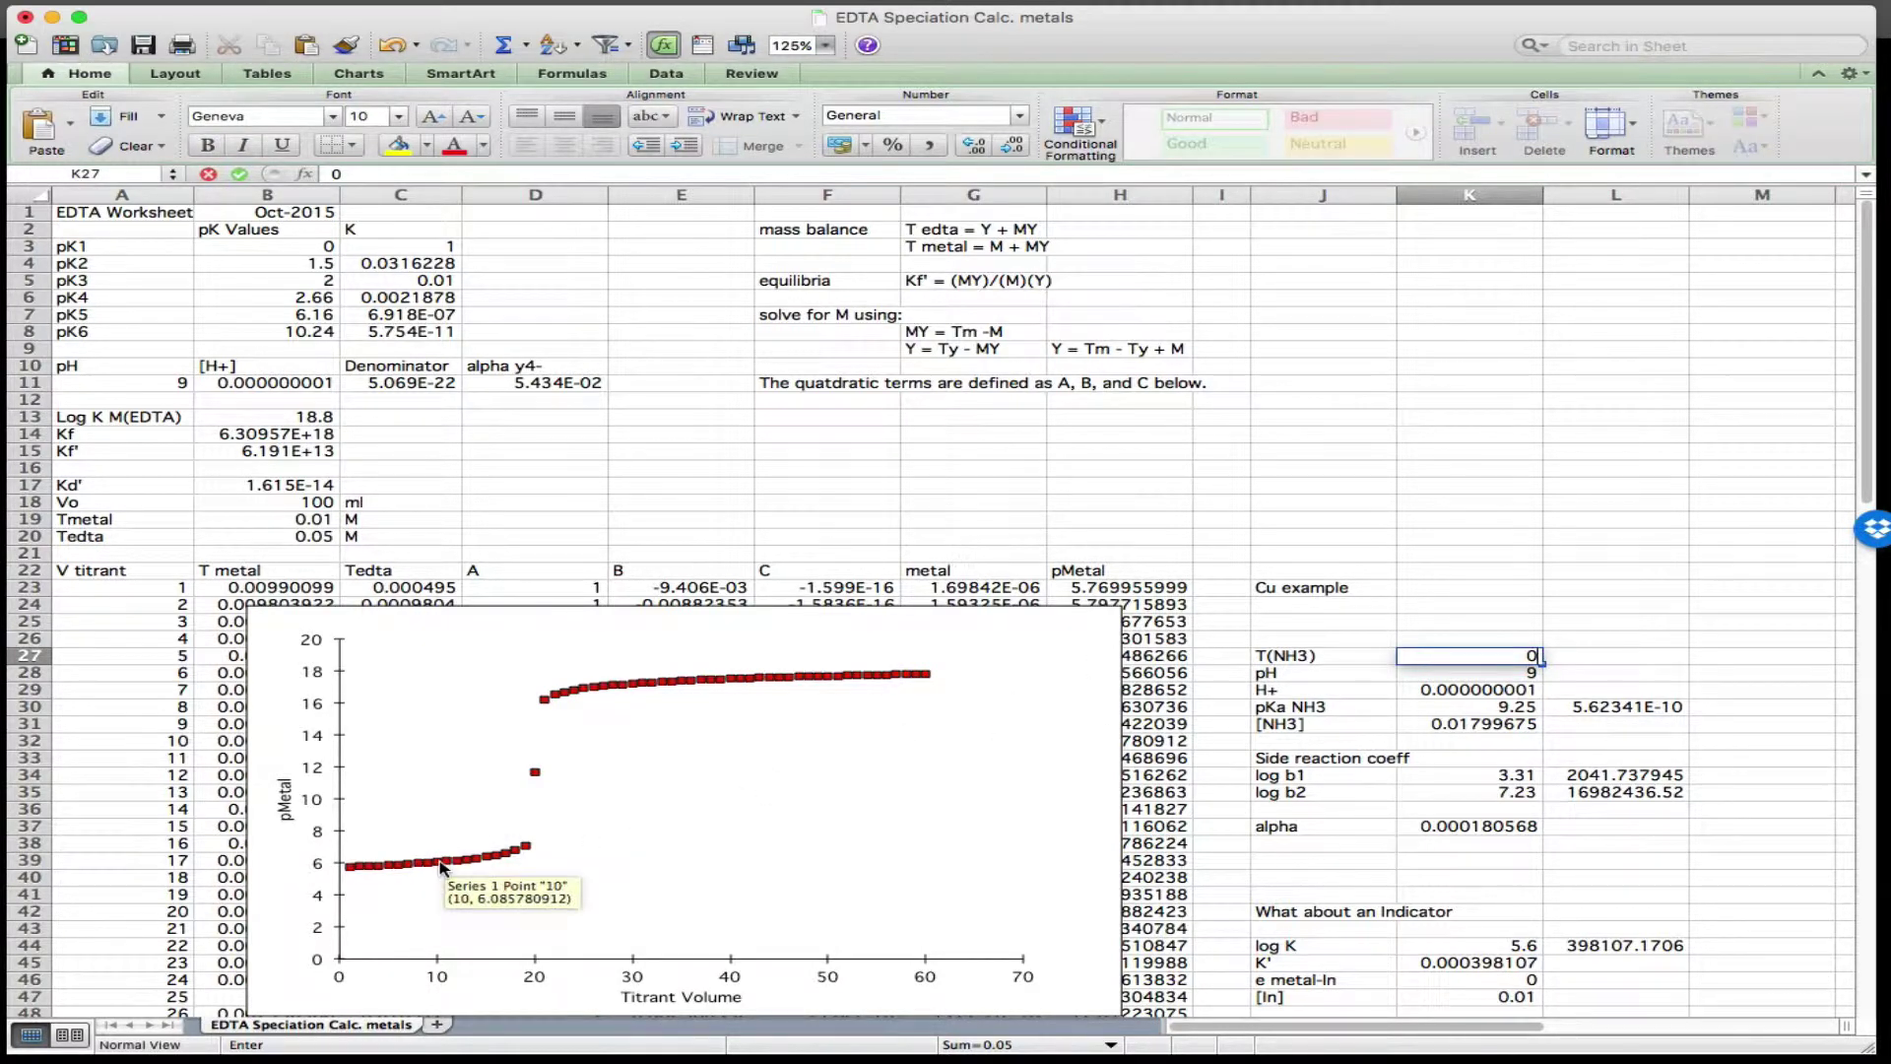
key(Return)
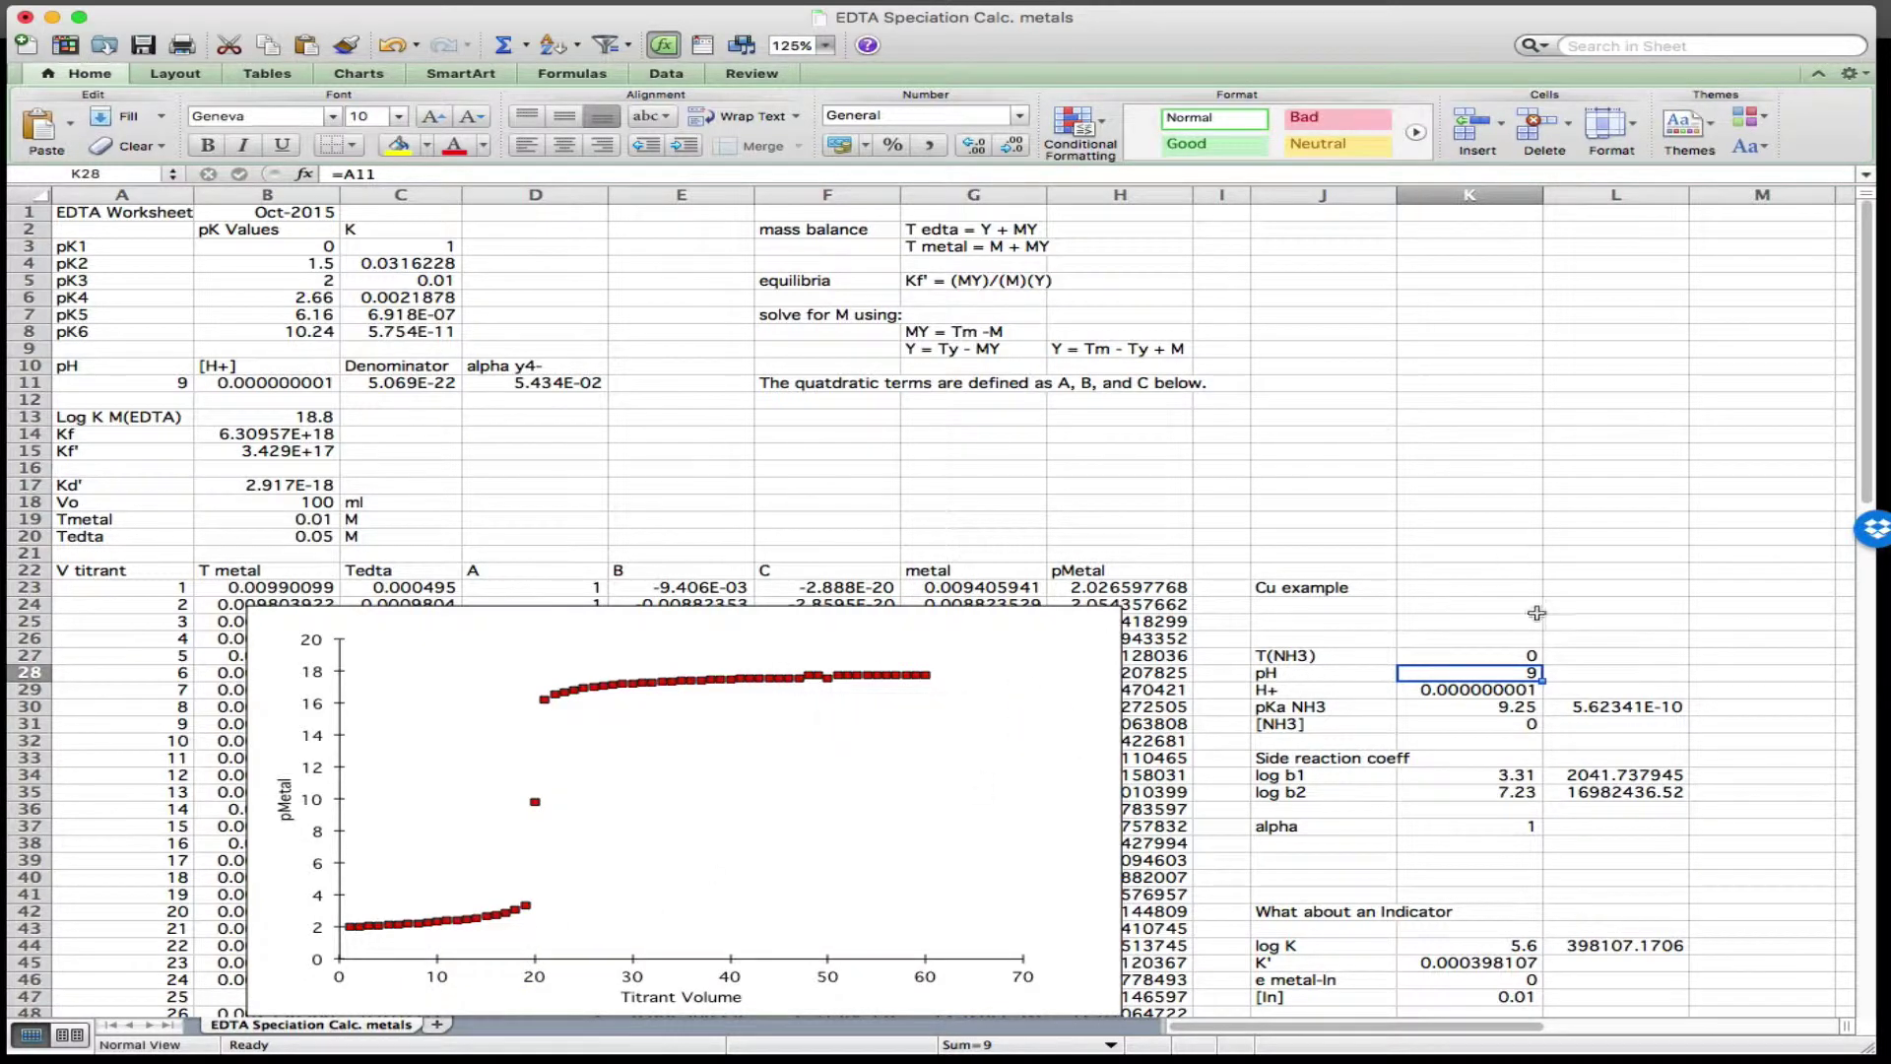
- Set T(NH3) in the Cu example back to 0.05
click(1476, 654)
text(0.05)
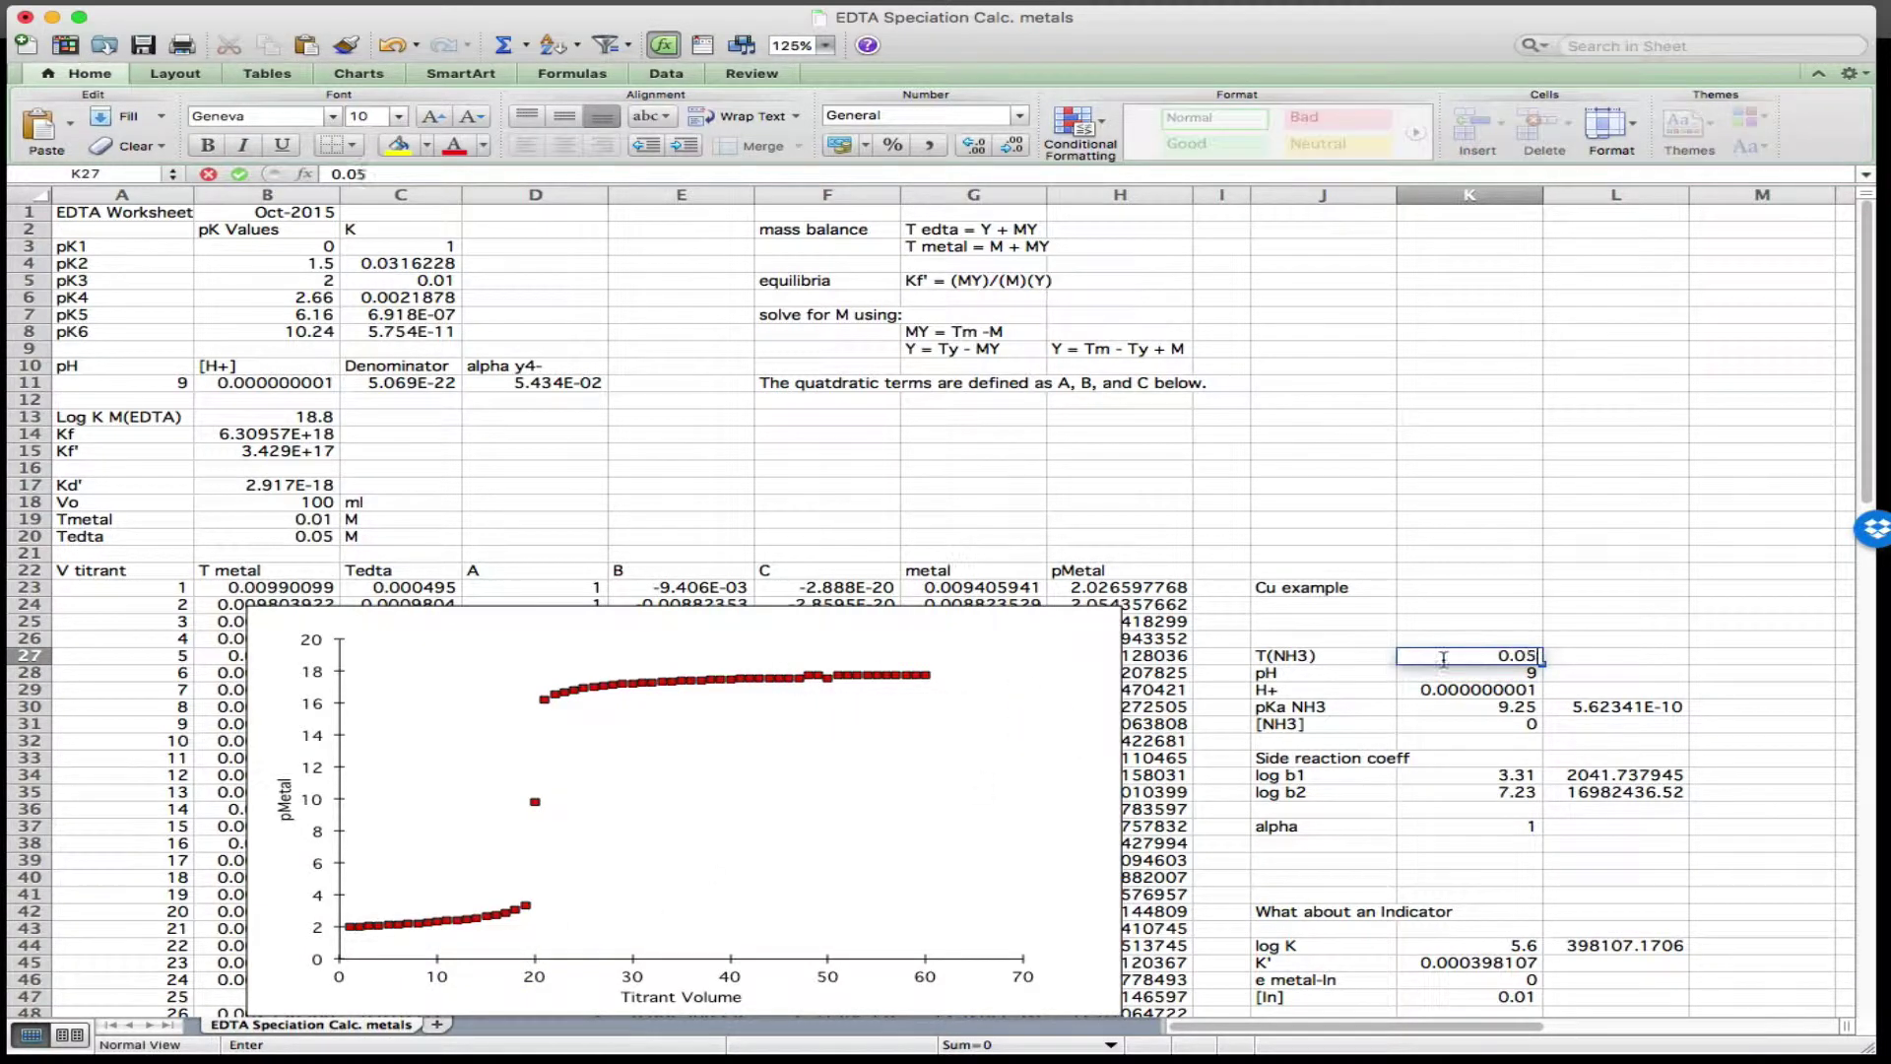
key(Return)
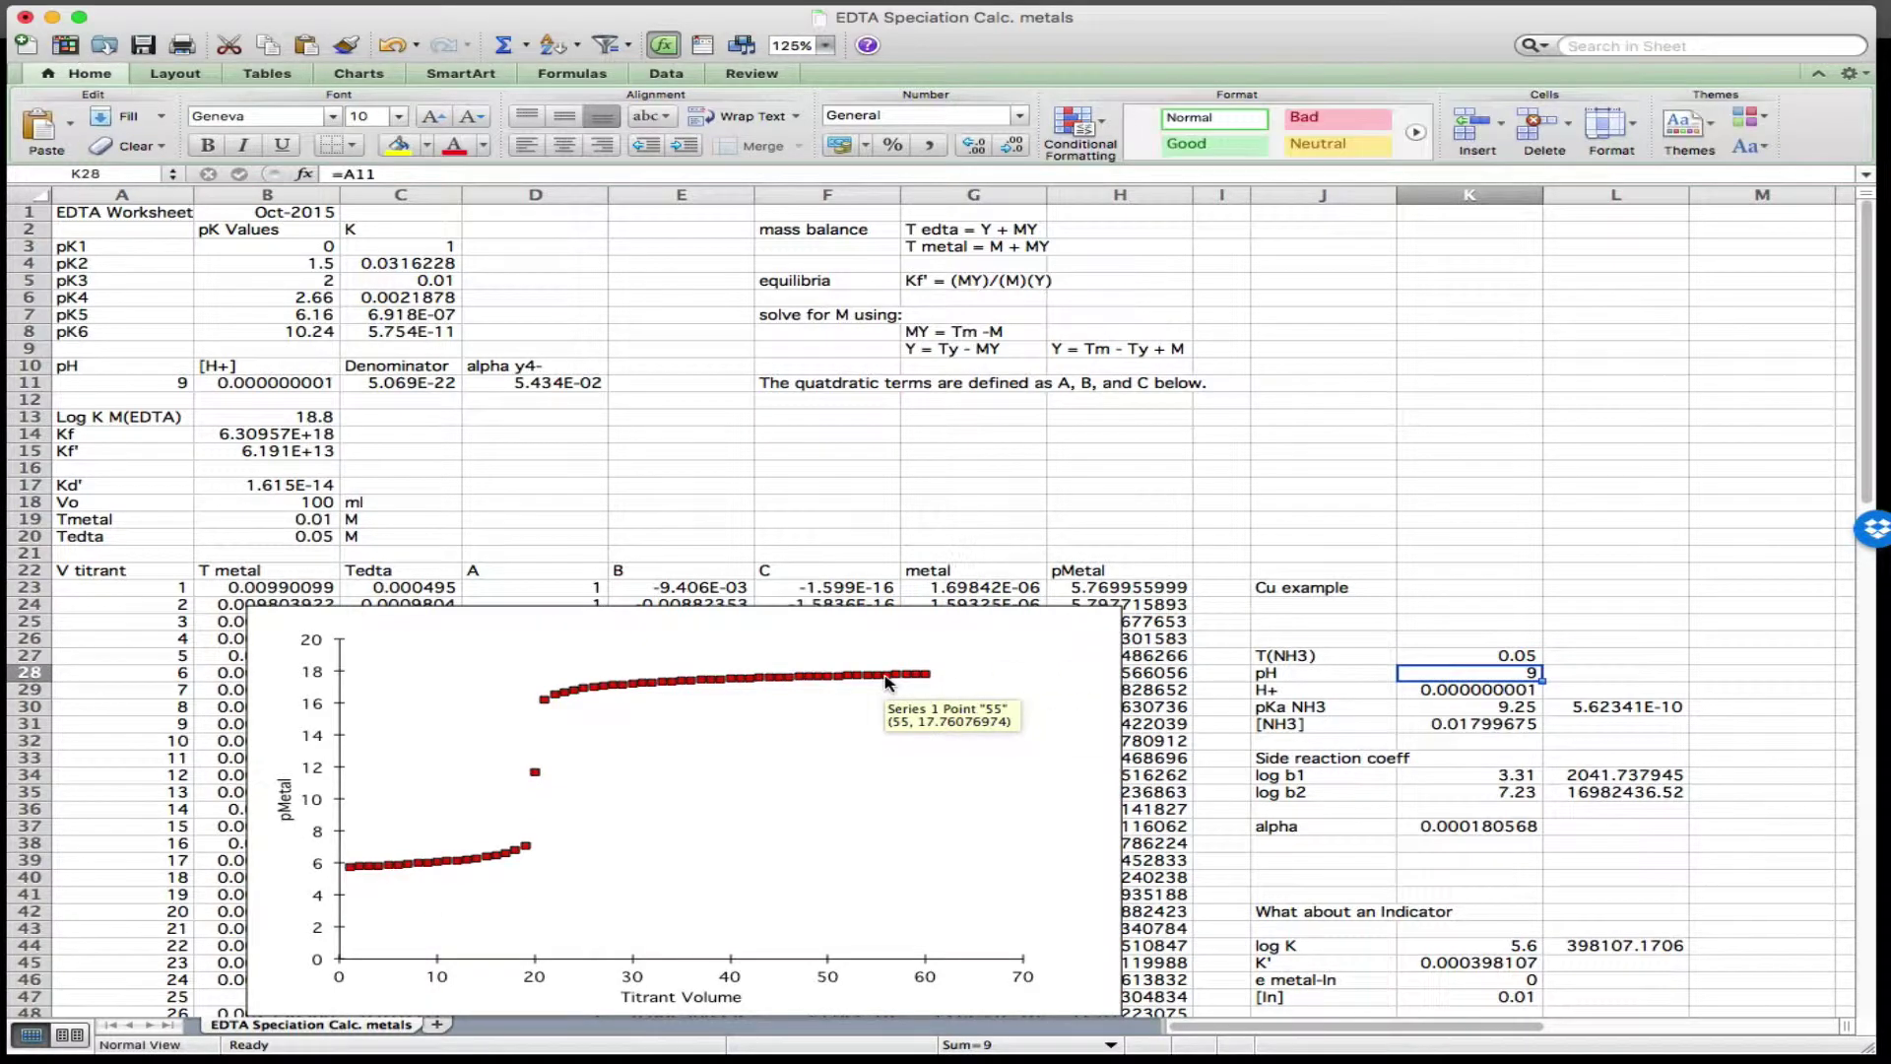